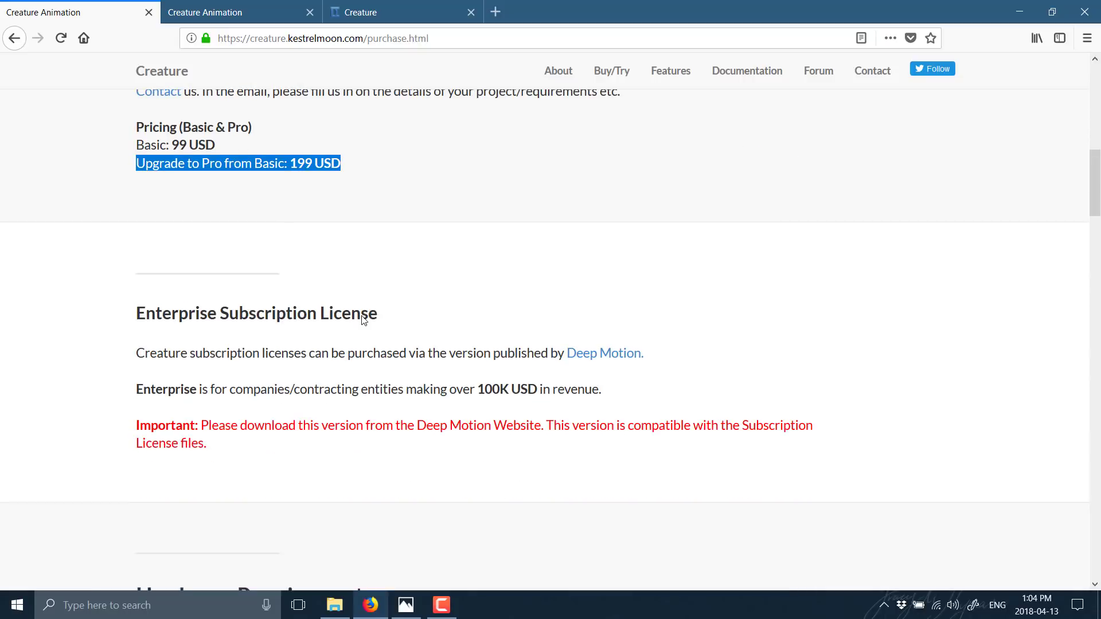
Step: Examine the pricing, enterprise subscription and hardware requirements sections of the Creature purchase page
scroll(361, 319, up, 5)
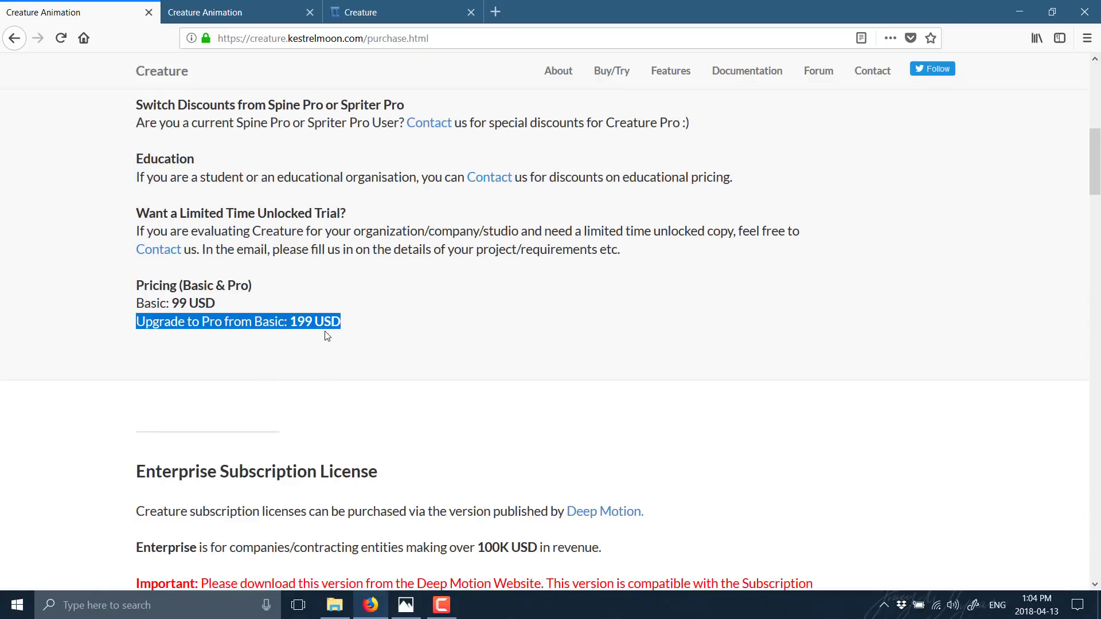
scroll(400, 347, down, 20)
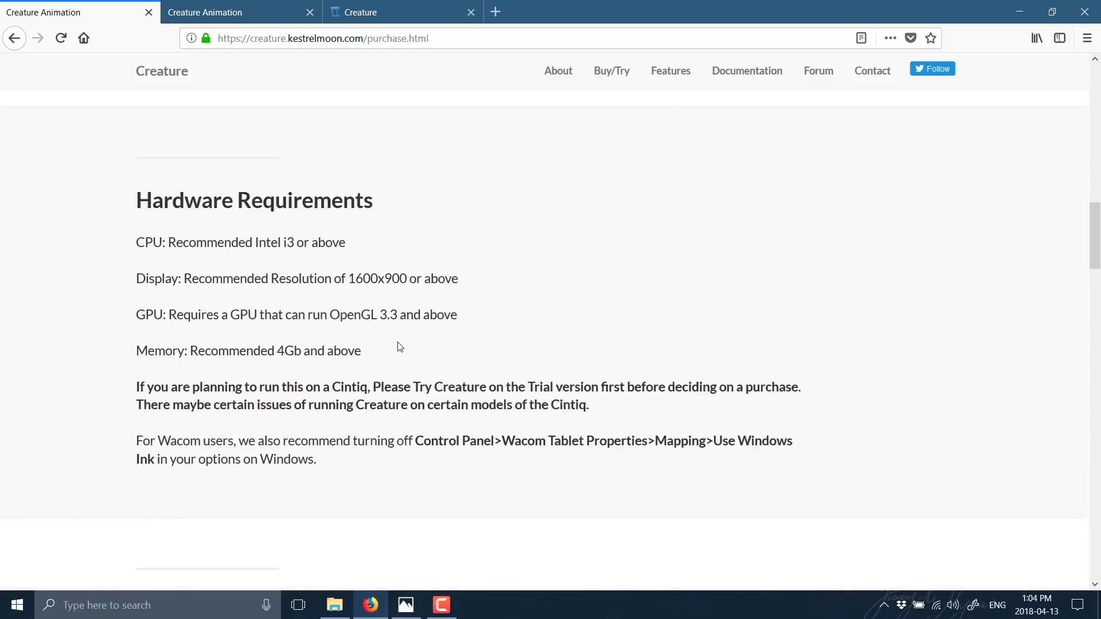
scroll(398, 343, down, 6)
scroll(372, 329, up, 4)
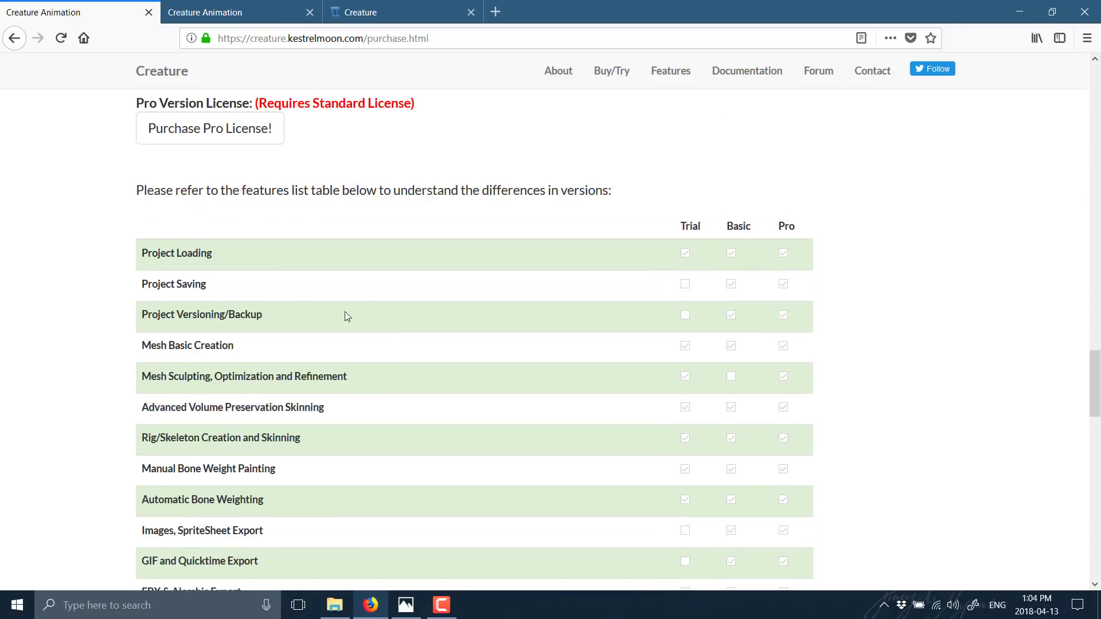
Step: Compare the Trial, Basic and Pro versions in the features table, highlighting the Game Toolkit JSON Export row
scroll(346, 309, down, 2)
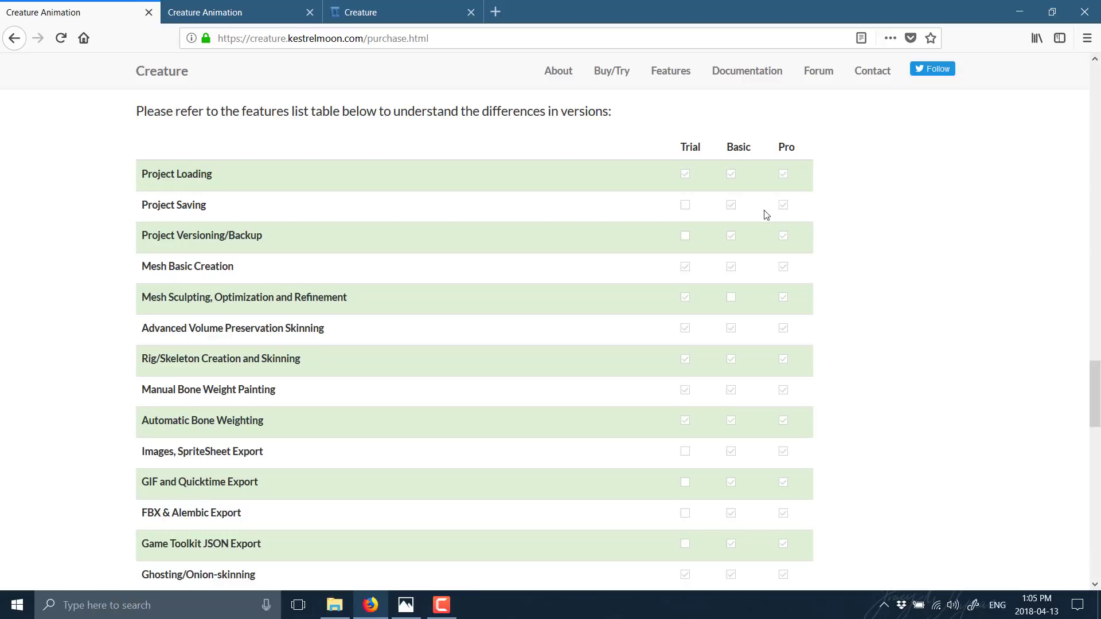
scroll(723, 244, down, 2)
scroll(726, 247, down, 2)
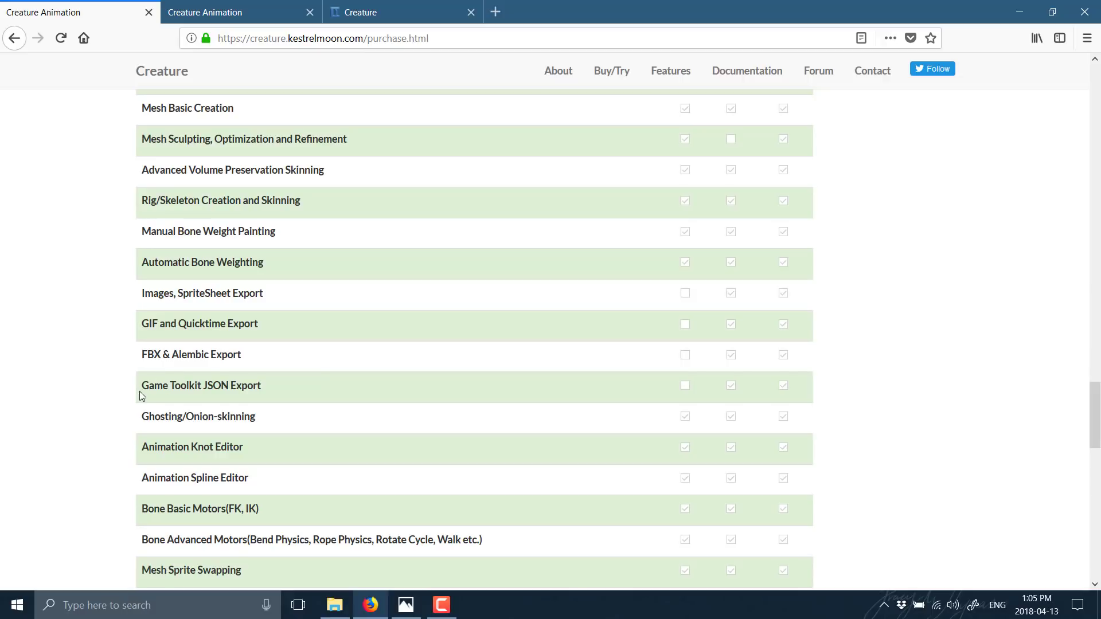
drag(143, 395, 297, 384)
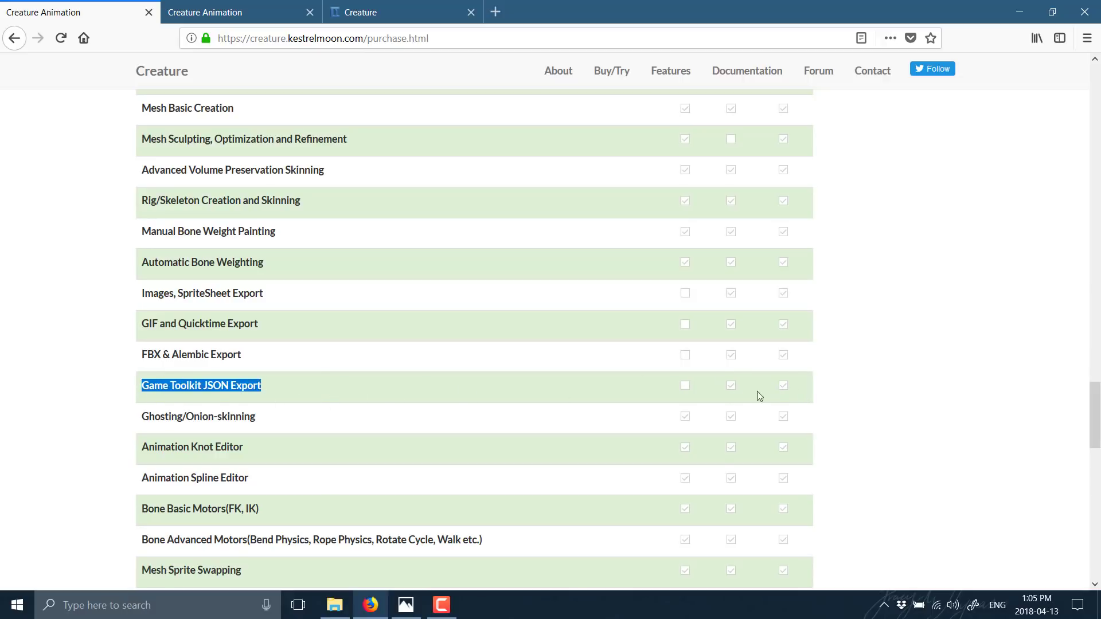
scroll(764, 381, up, 6)
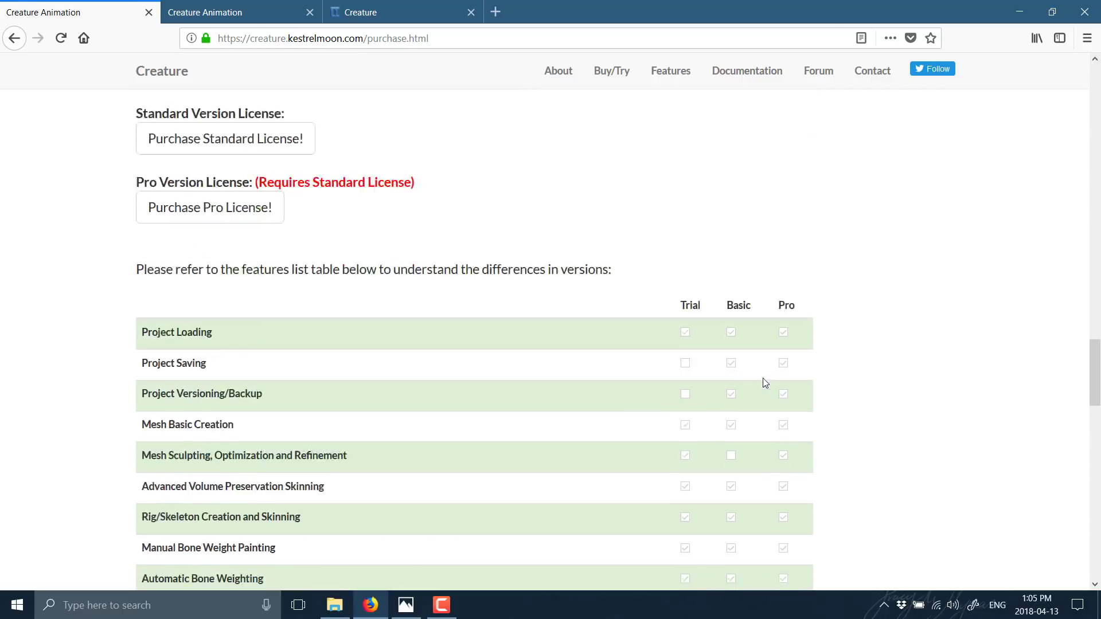
scroll(765, 382, down, 1)
scroll(763, 381, down, 8)
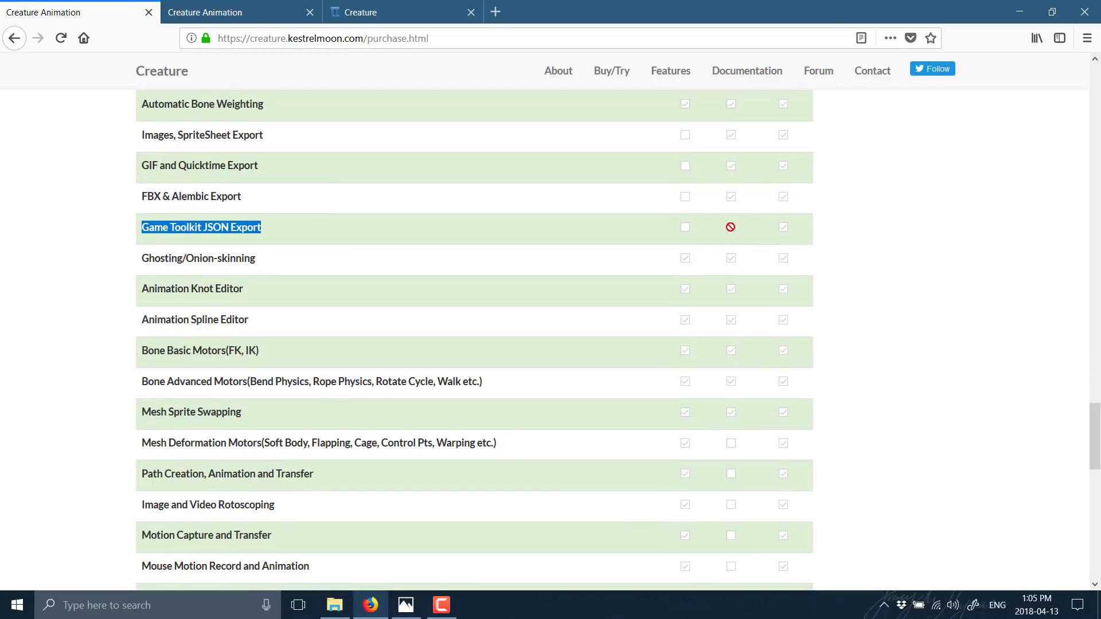
scroll(717, 321, down, 1)
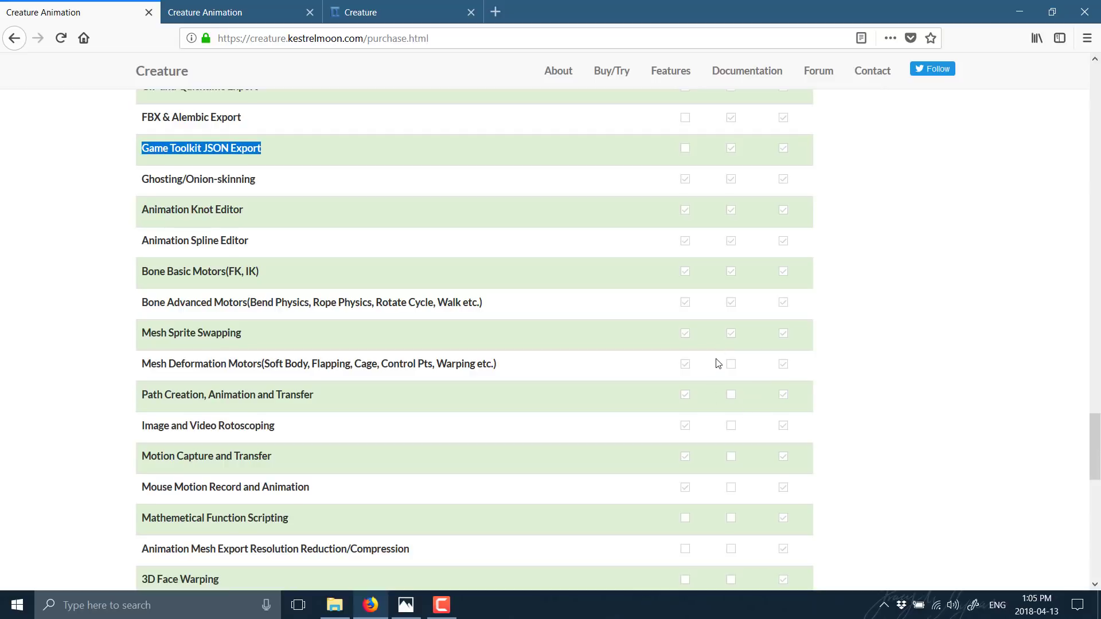
scroll(717, 362, up, 15)
scroll(716, 358, down, 5)
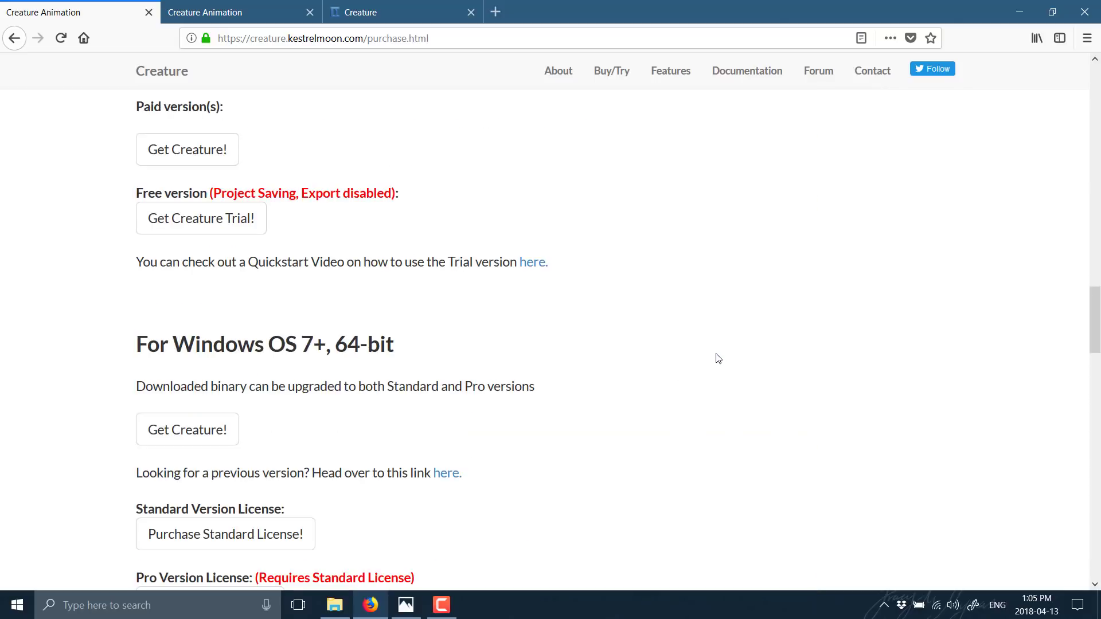
Step: Switch to DeepMotion's Creature page, show the purchase options and examine the Indie revenue limit and the Indie and Enterprise plans
click(276, 5)
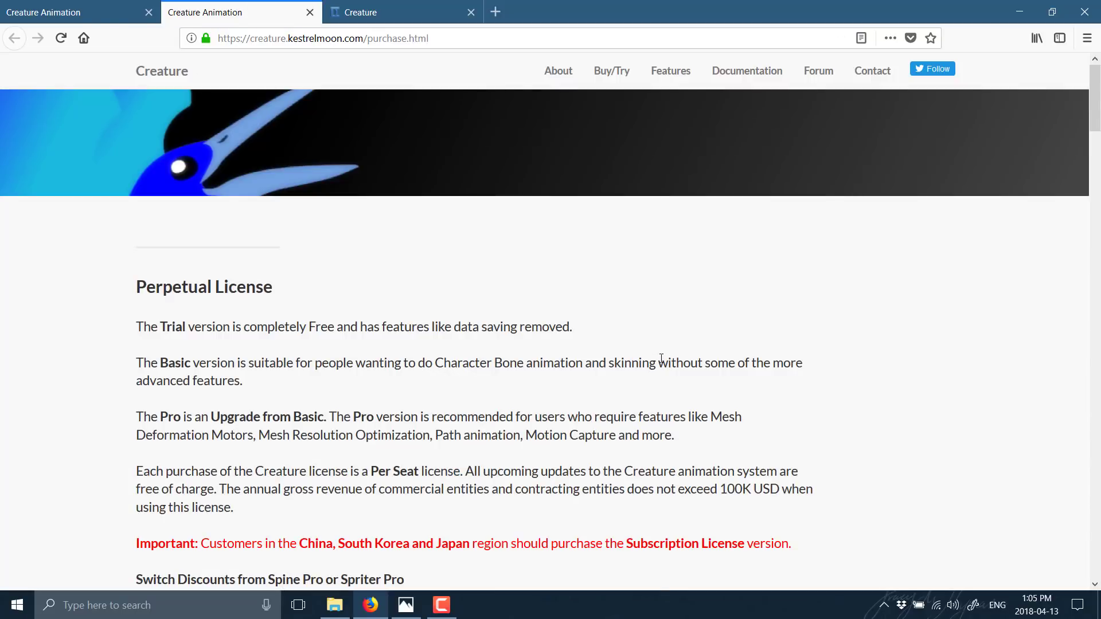
click(355, 12)
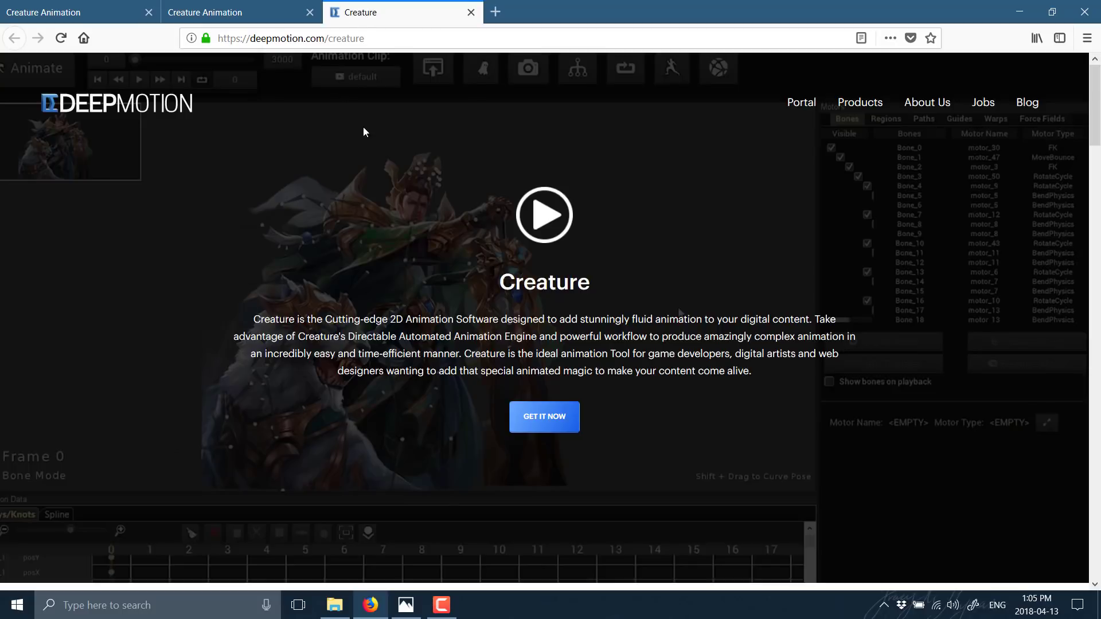
click(572, 423)
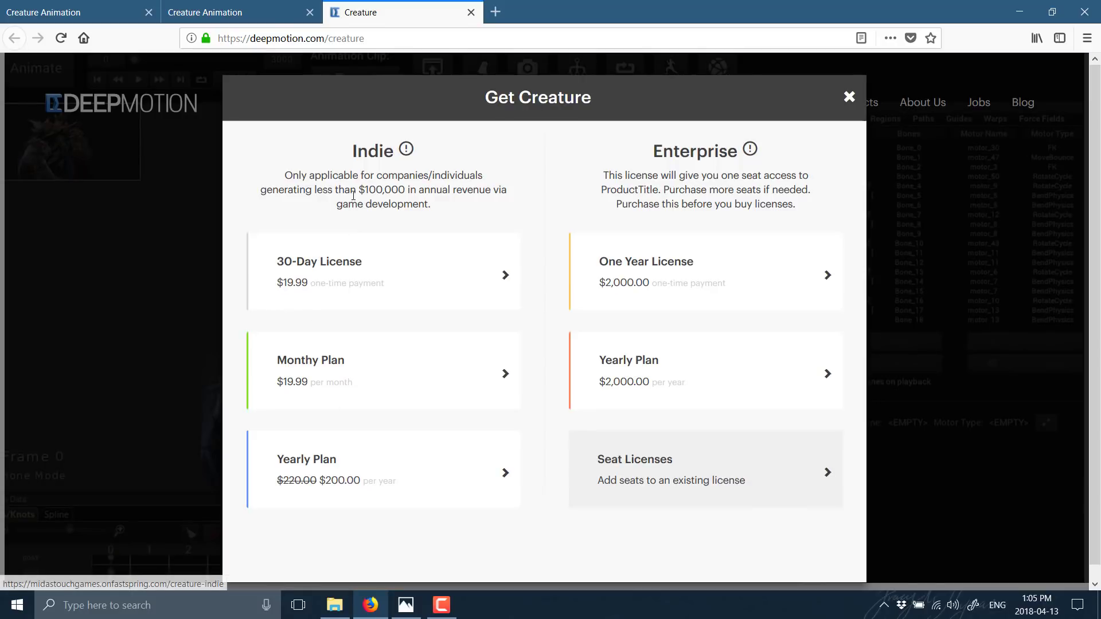
drag(358, 189, 411, 189)
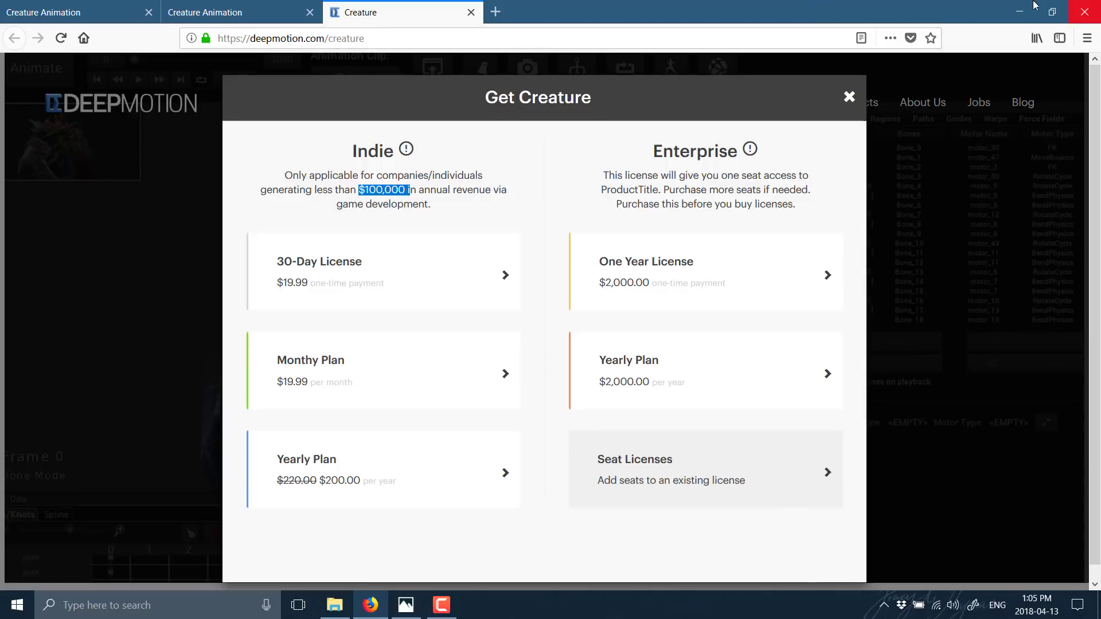
Step: Minimize the browser, launch Deep Motion Creature, and minimize the Affinity folder window
click(1020, 13)
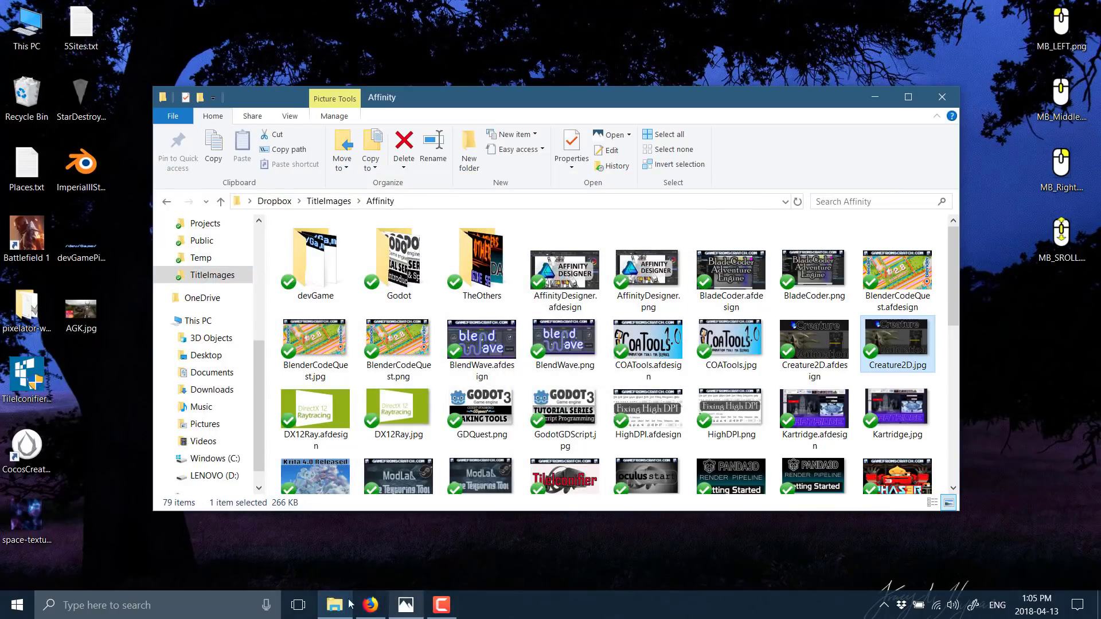
click(31, 614)
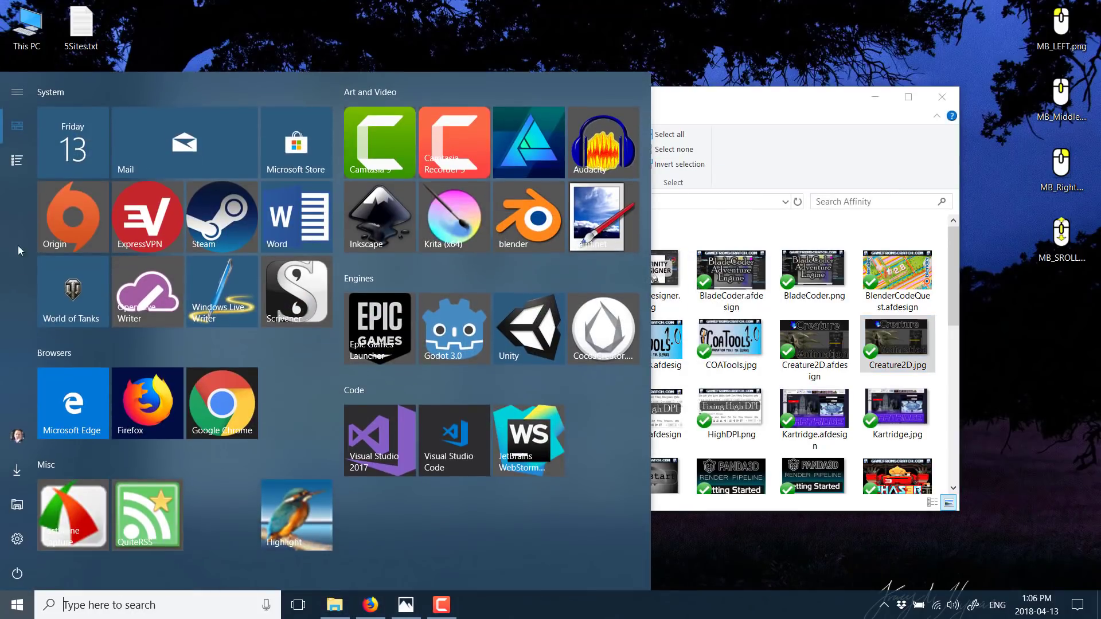
click(26, 171)
scroll(119, 312, down, 6)
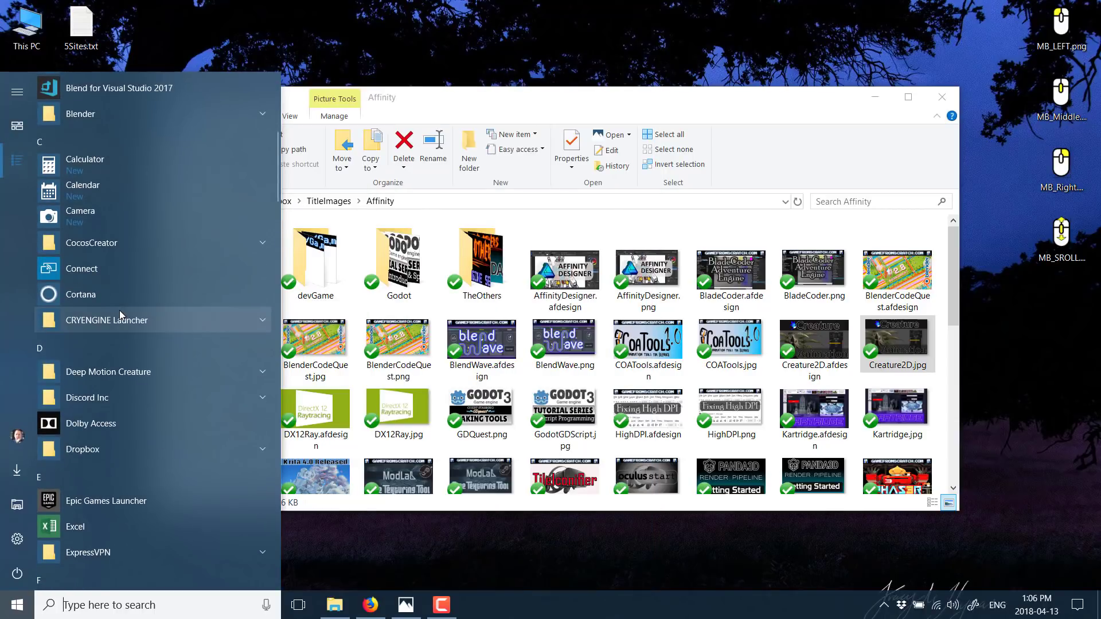
scroll(119, 313, down, 1)
click(119, 303)
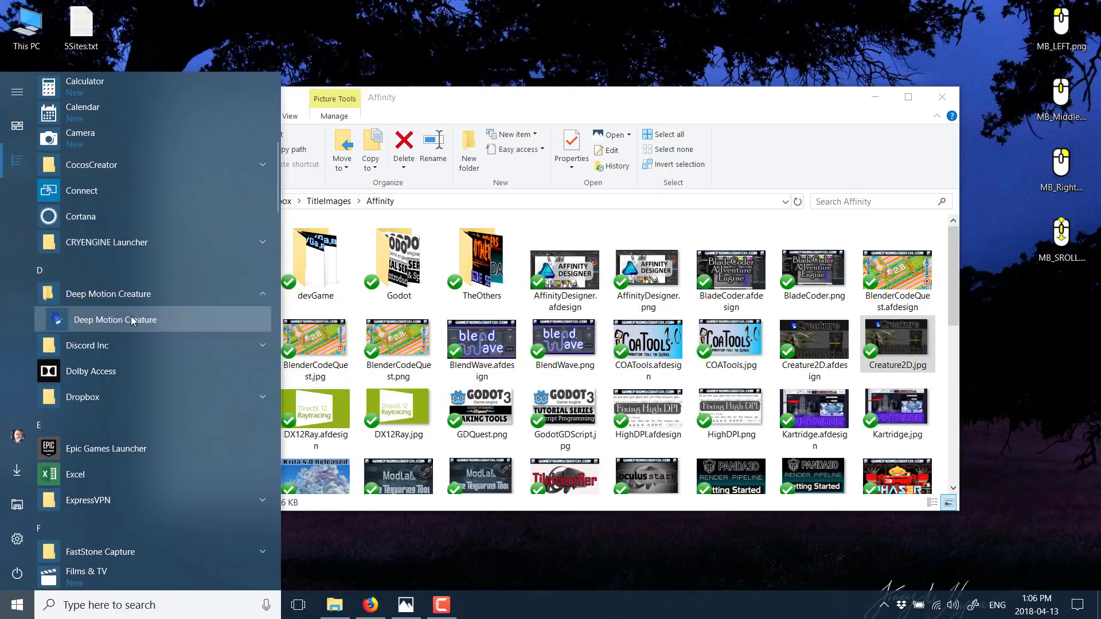
click(115, 319)
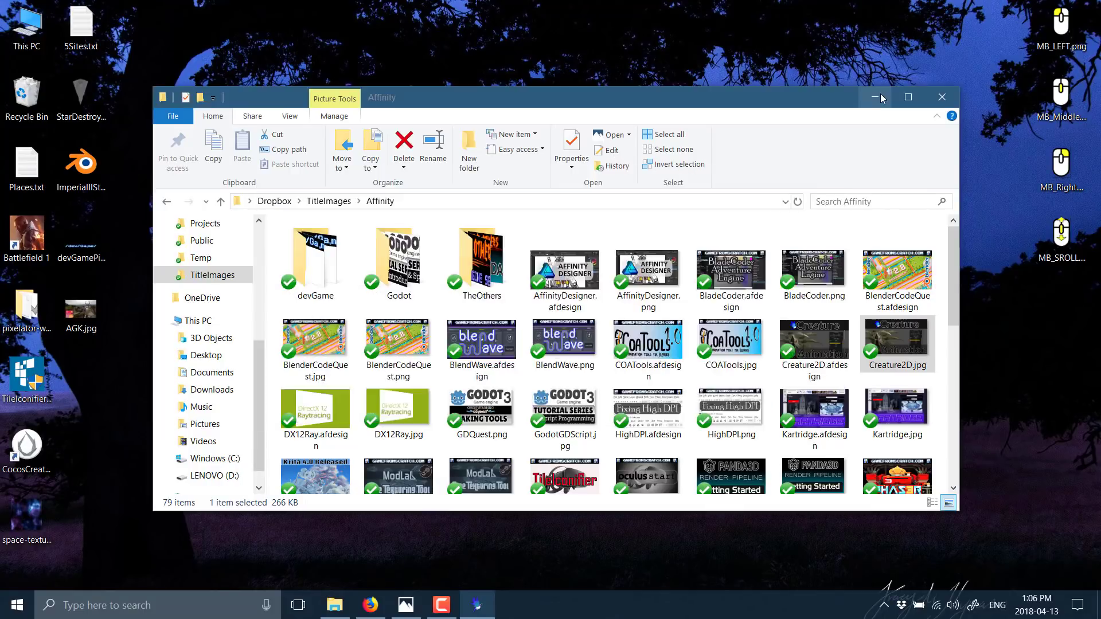
click(879, 95)
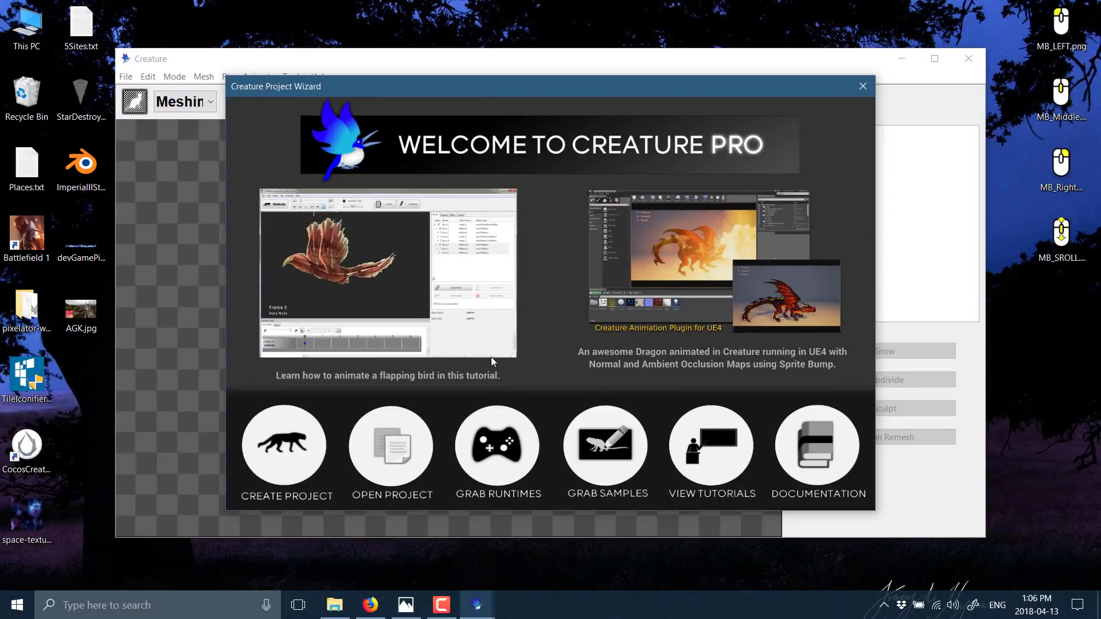
Step: Create a new project using the Create from 3D Mesh type and import the stormtrooper .obj mesh
click(262, 457)
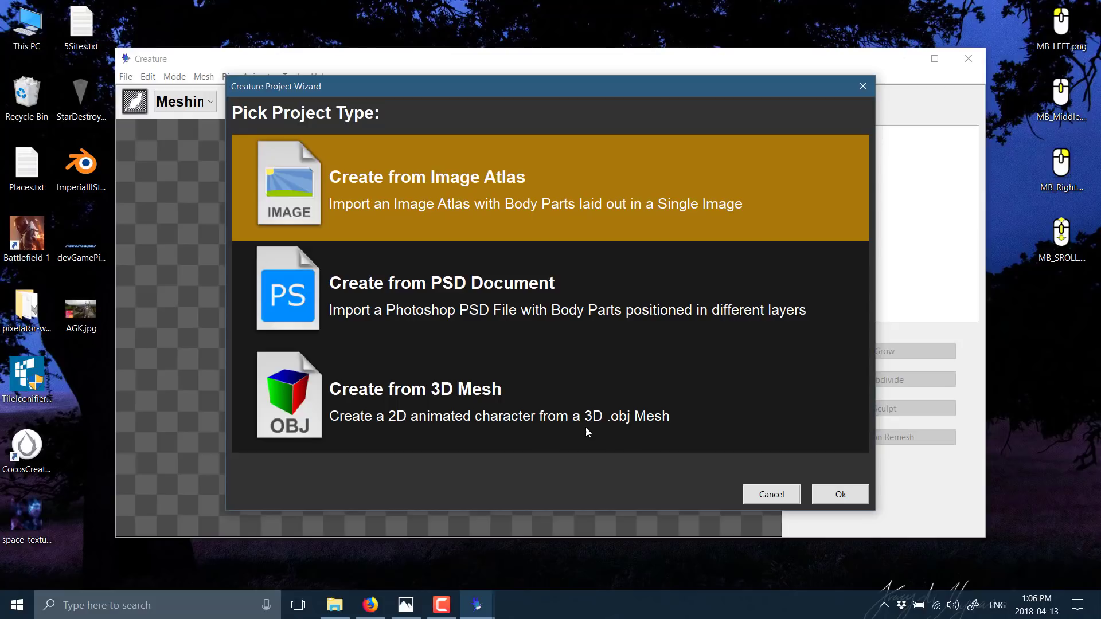
click(651, 401)
click(827, 494)
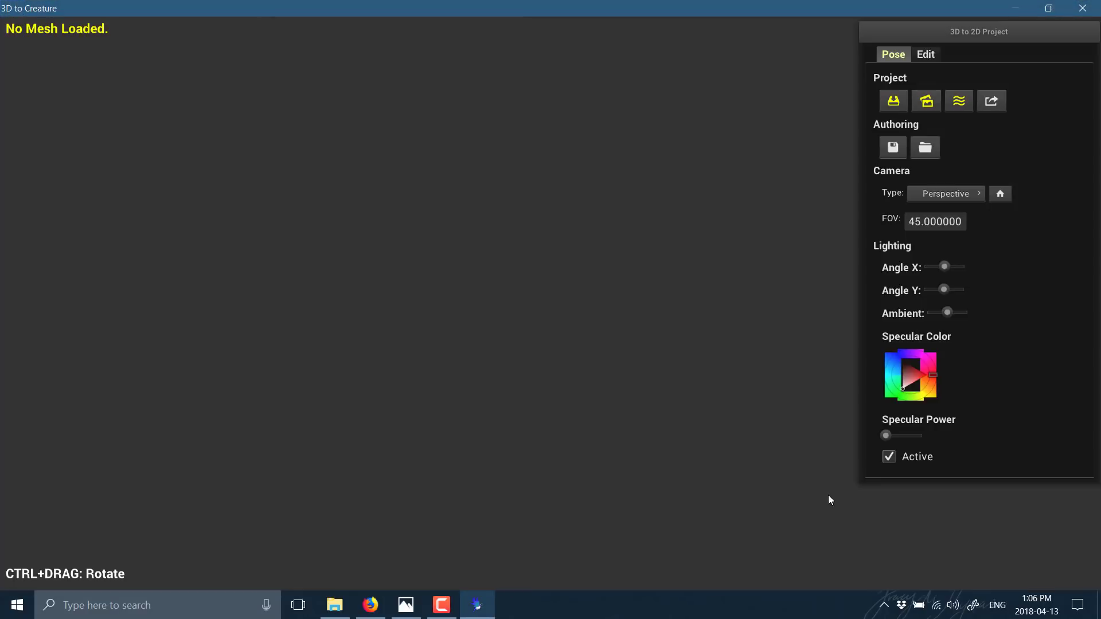
click(893, 101)
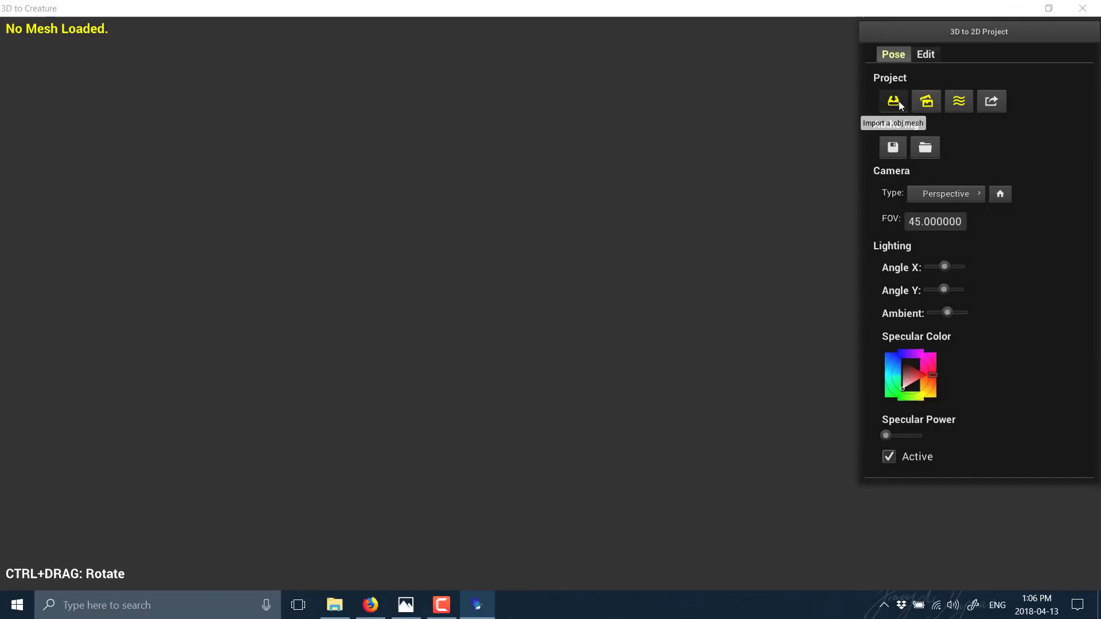
double_click(164, 130)
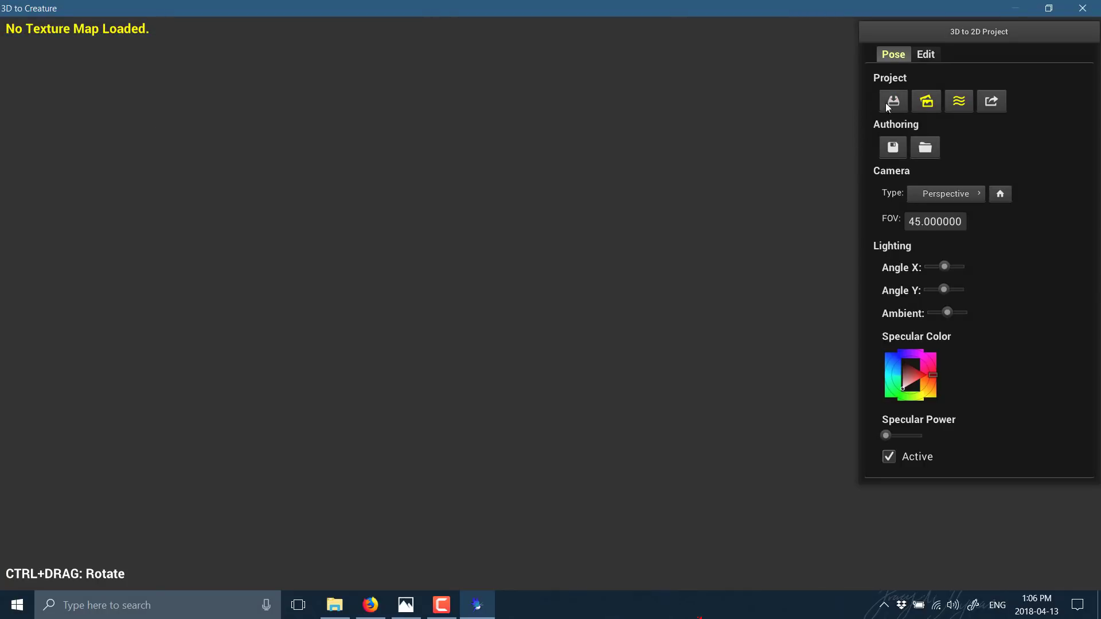
Step: Import Stormtrooper_D.png as the mesh's texture and Stormtrooper_N.png as its normal map, with the model framed in view
click(926, 101)
double_click(245, 140)
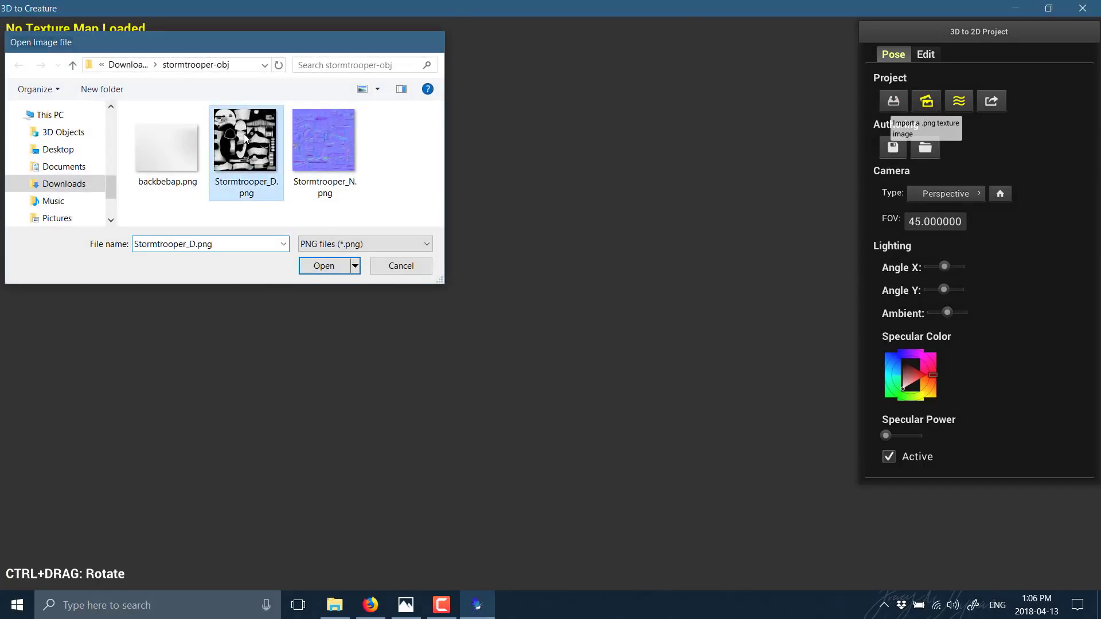
click(958, 102)
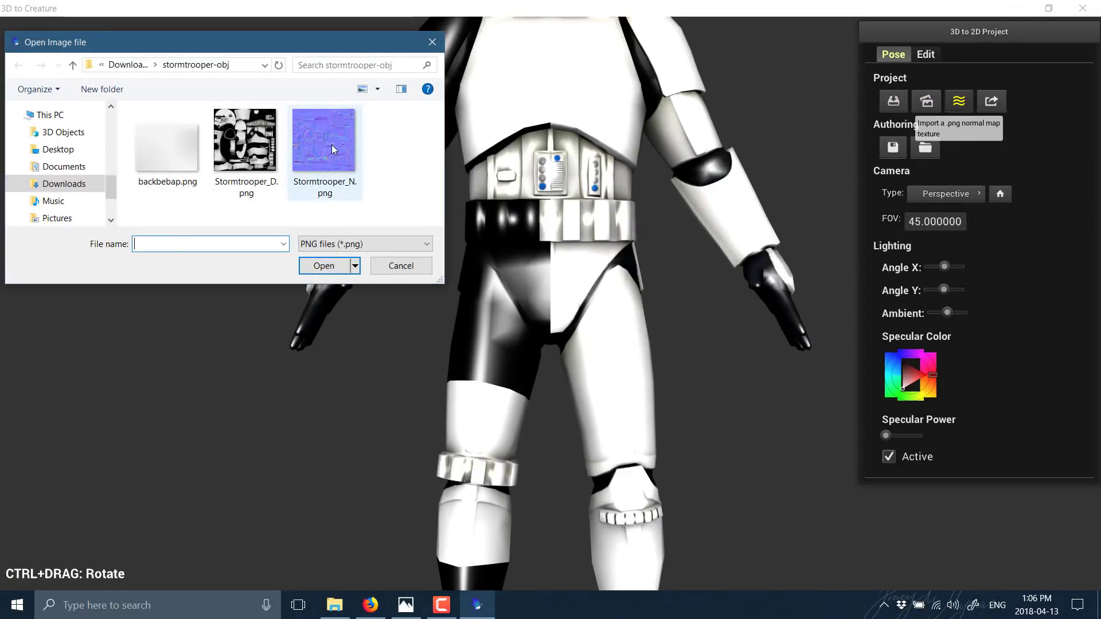
double_click(332, 143)
scroll(750, 290, down, 3)
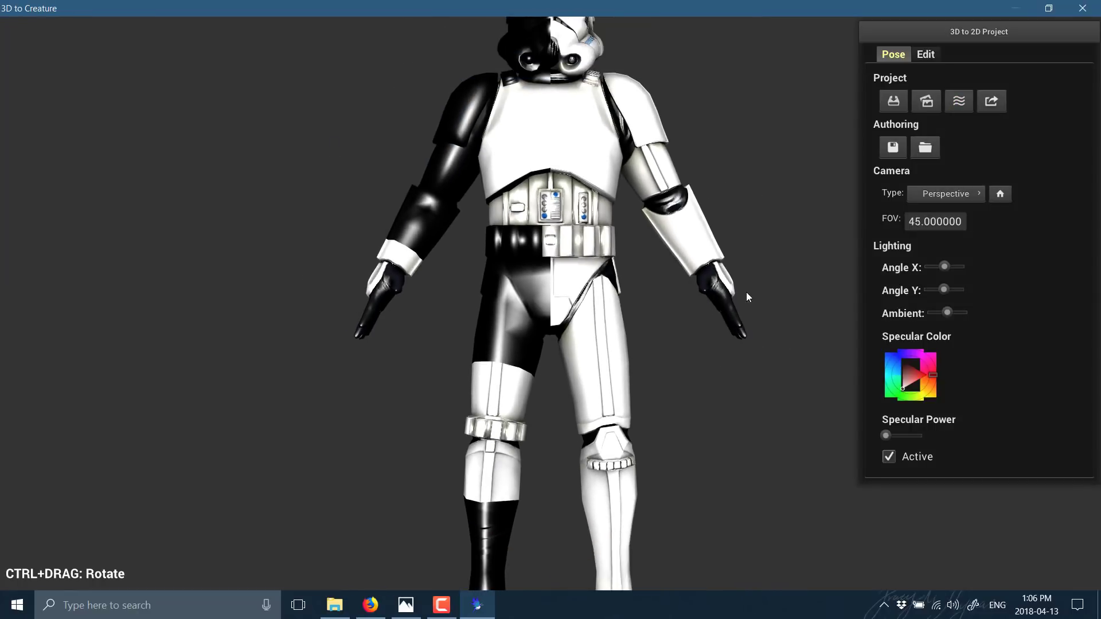
drag(745, 292, 586, 359)
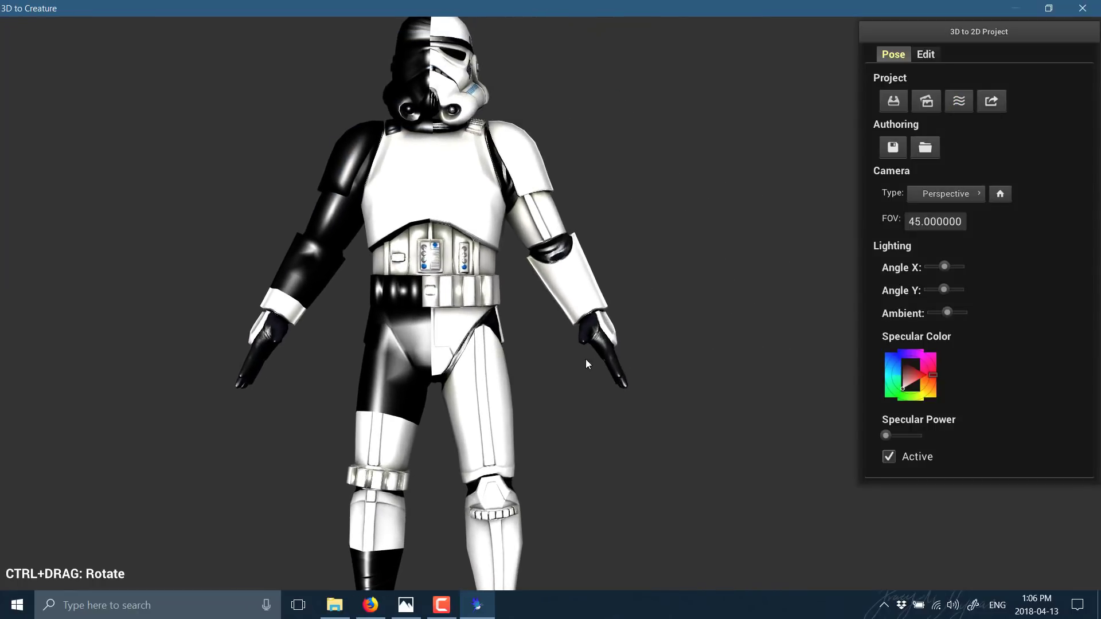
click(992, 101)
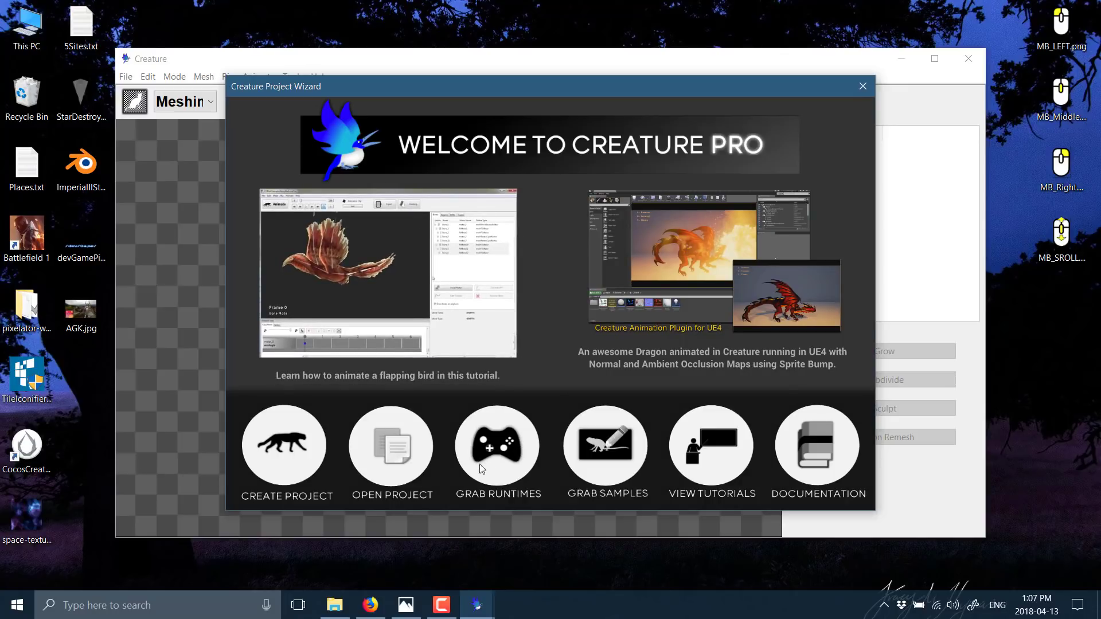
Step: Open the Creature runtimes page from the project wizard and examine the popular repositories for the supported engines
click(496, 457)
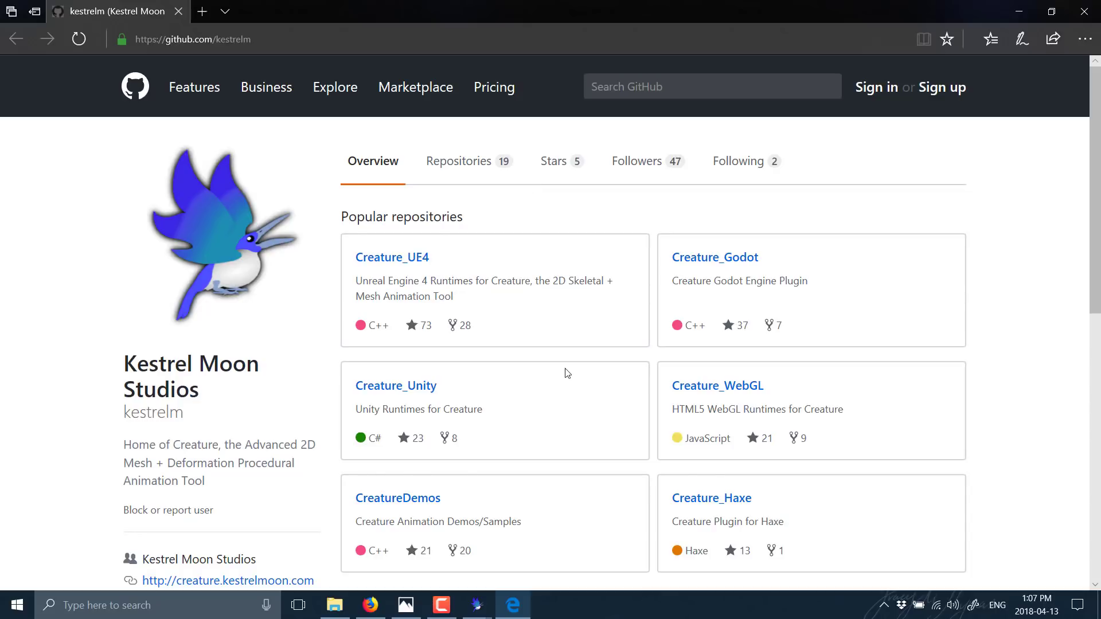
scroll(567, 373, down, 2)
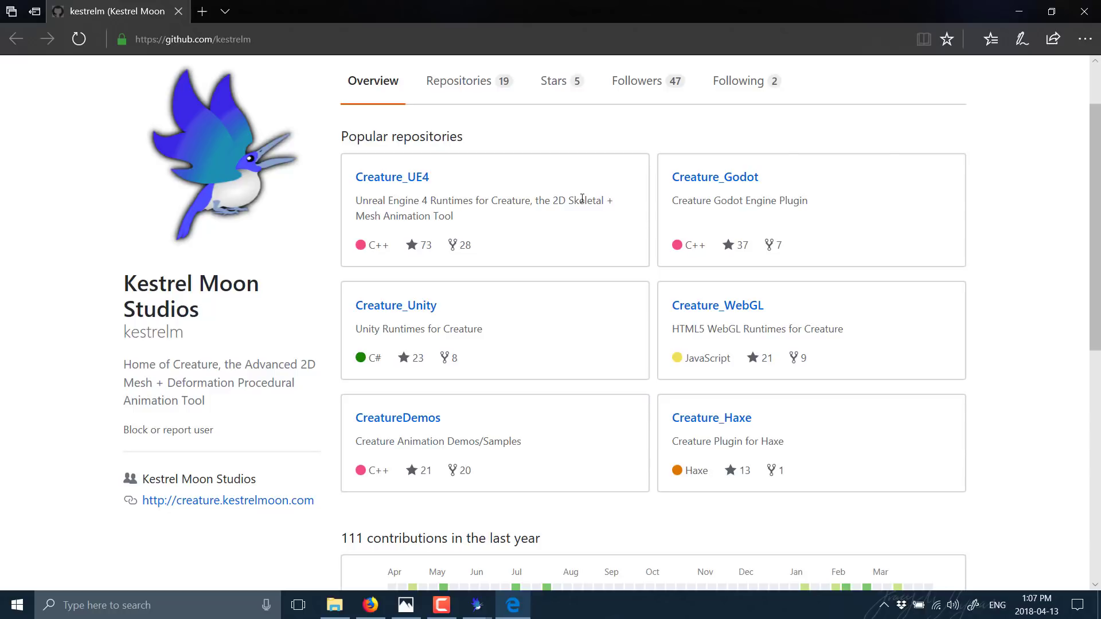
scroll(663, 363, down, 3)
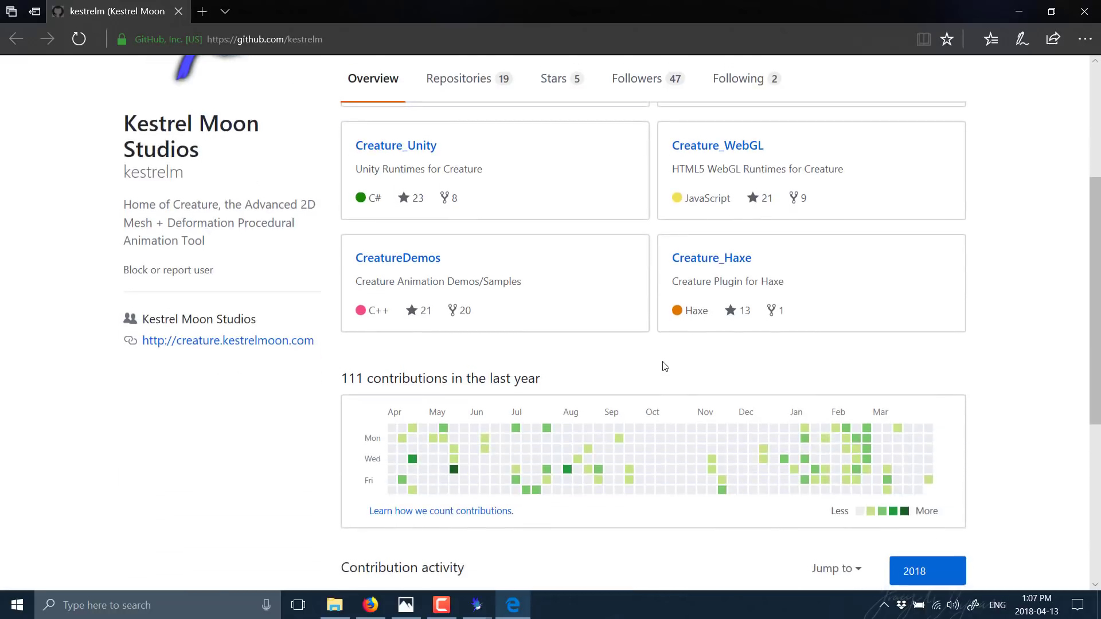
scroll(663, 364, up, 3)
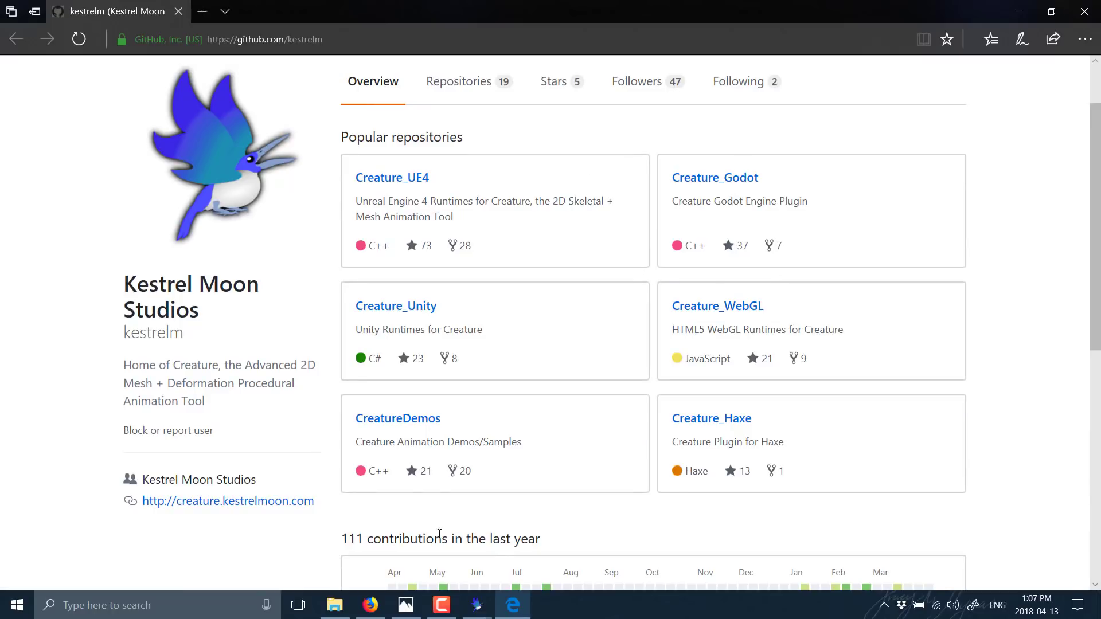
Step: Switch to the Creature project wizard, open the recent project ninjaTest.creaProj, and maximize its window
mouse_move(508, 612)
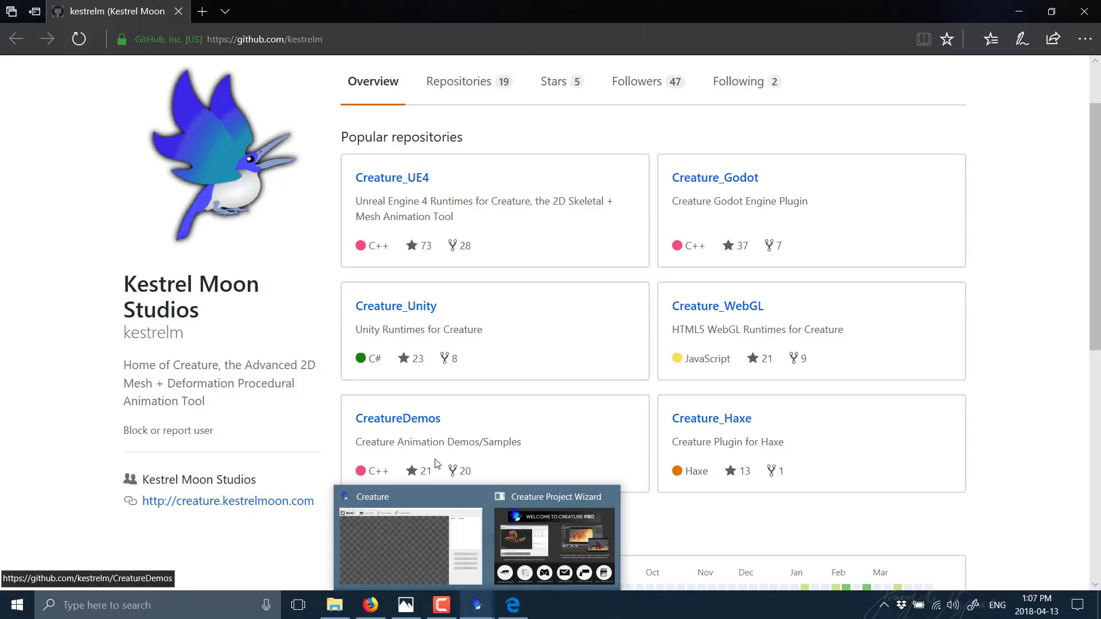
click(569, 532)
click(423, 434)
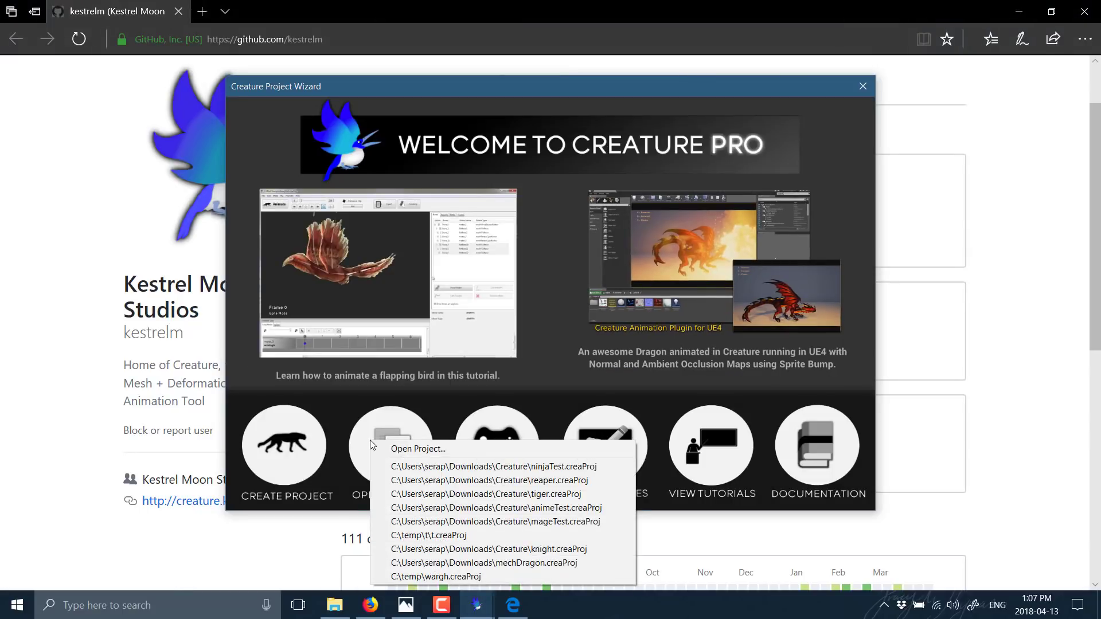
click(425, 466)
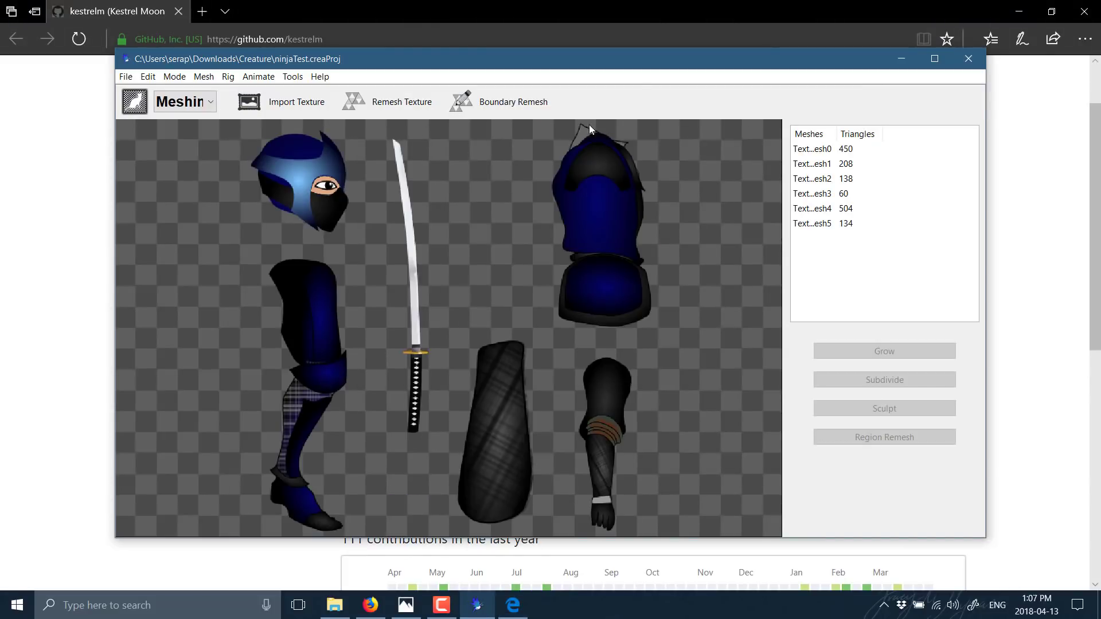
double_click(650, 56)
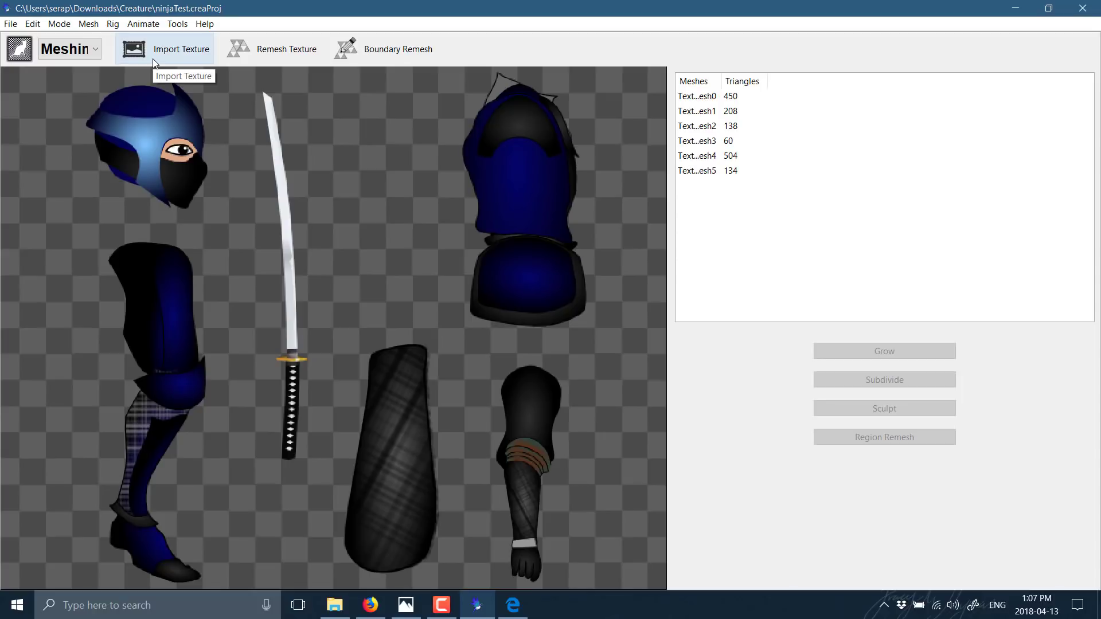
Step: Check the available modes and inspect the triangle mesh around the ninja's torso texture up close in Meshing mode
click(86, 49)
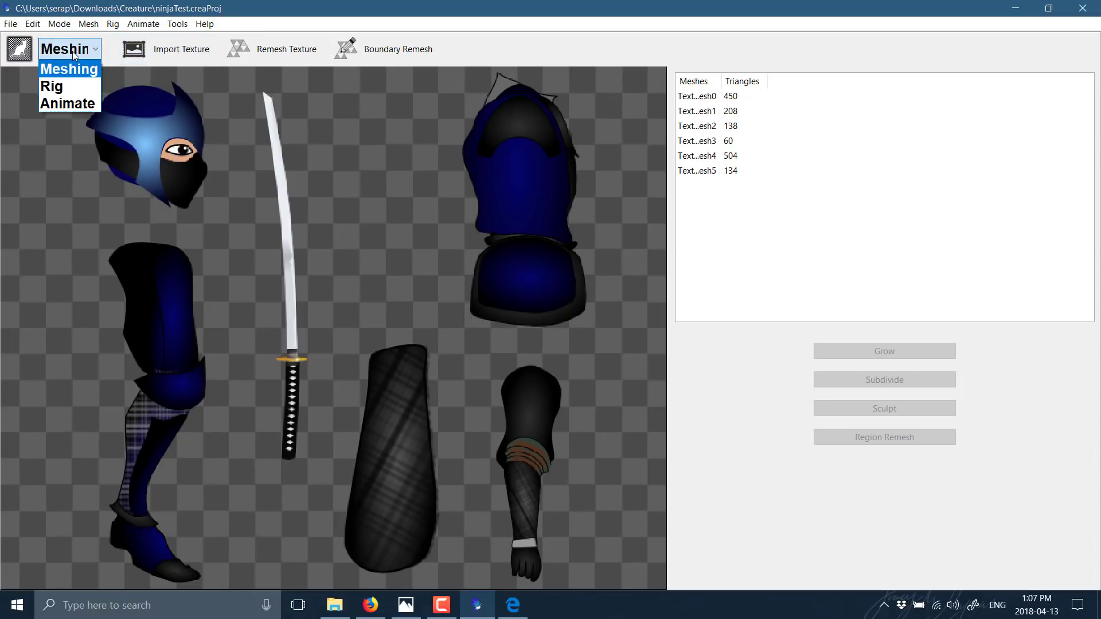
click(33, 224)
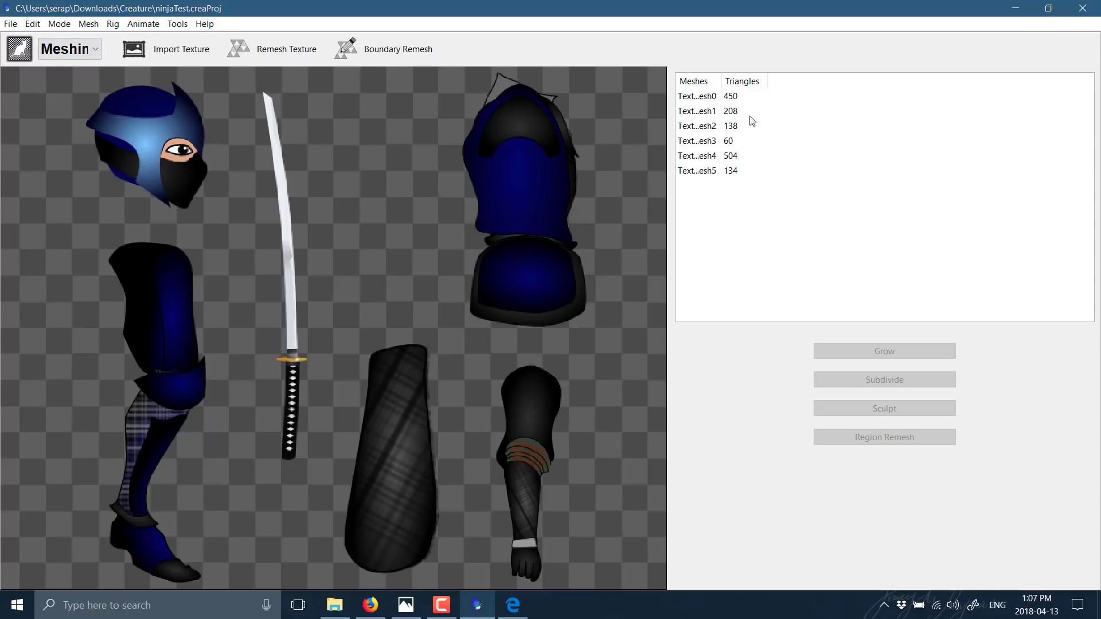
click(721, 98)
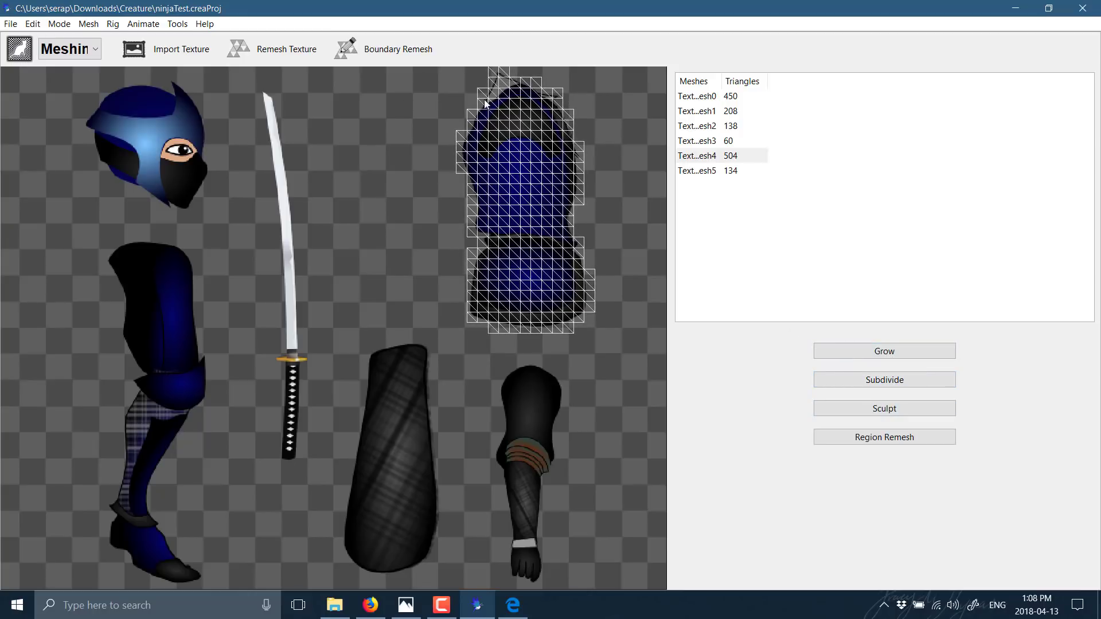
scroll(529, 156, up, 2)
drag(400, 275, 188, 598)
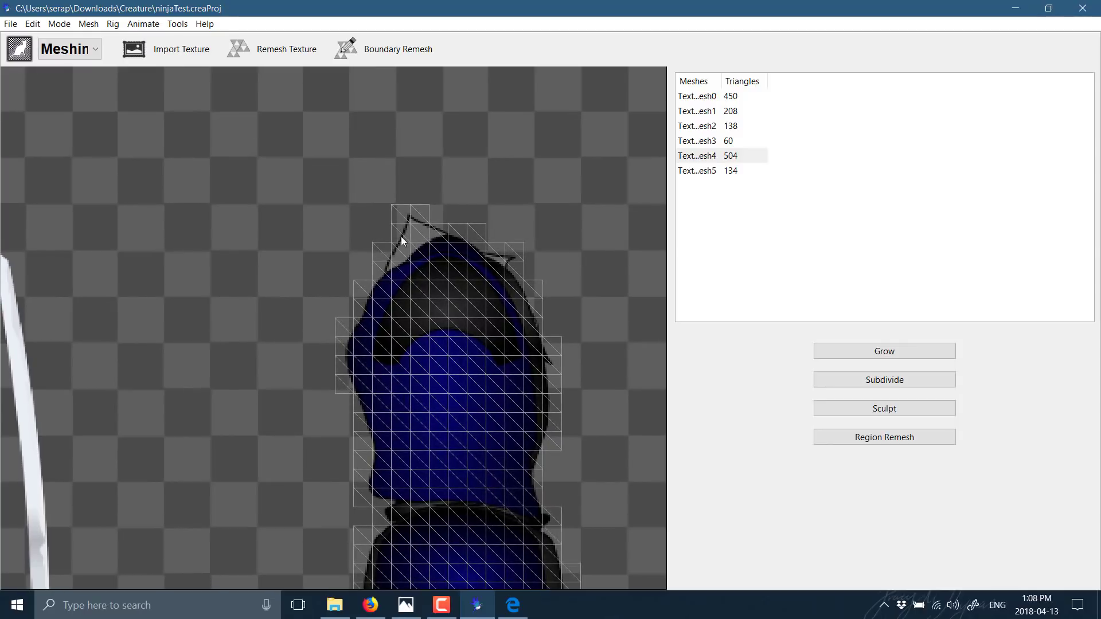
scroll(404, 263, down, 5)
drag(268, 309, 383, 176)
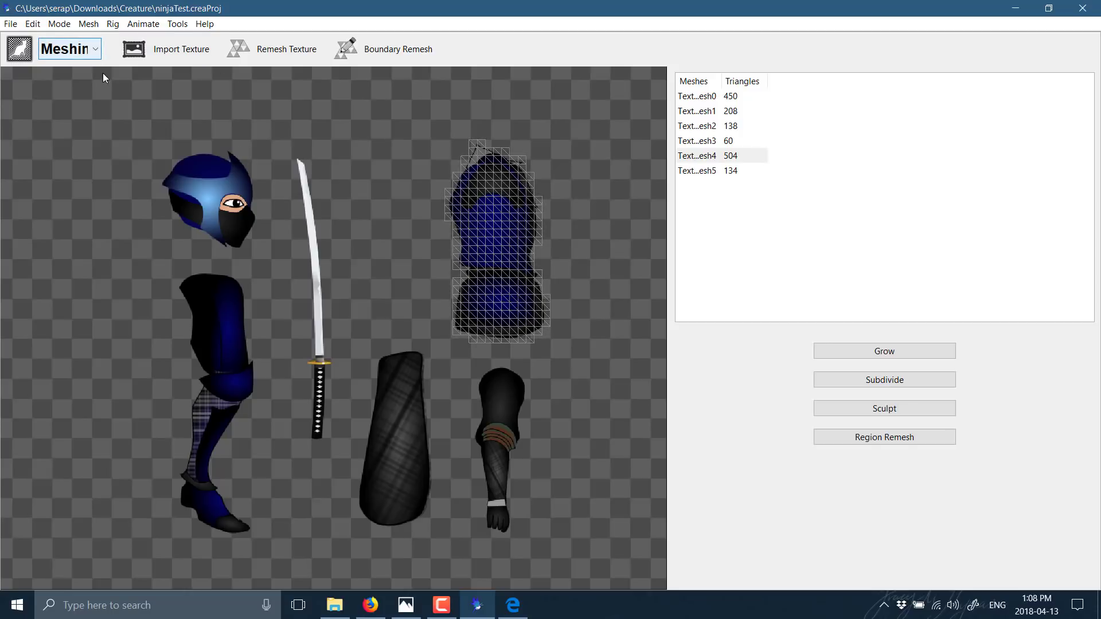
Step: Switch to Rig mode and select the ninja's Head region on the assembled character
click(95, 48)
click(87, 86)
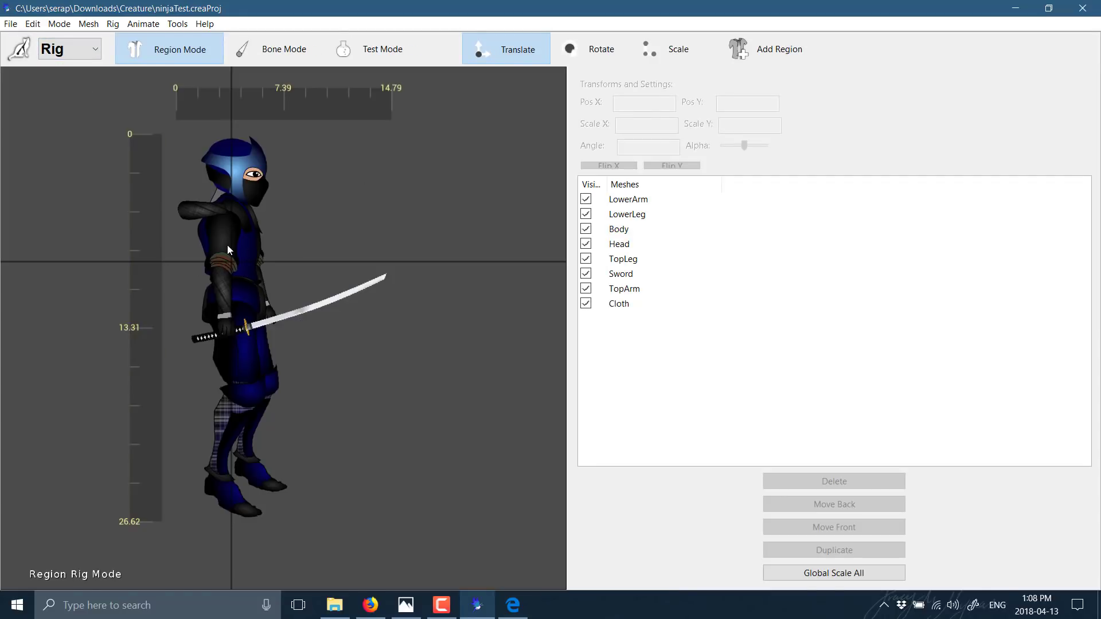
click(251, 174)
mouse_move(251, 173)
mouse_down()
mouse_move(428, 175)
mouse_move(251, 174)
mouse_up()
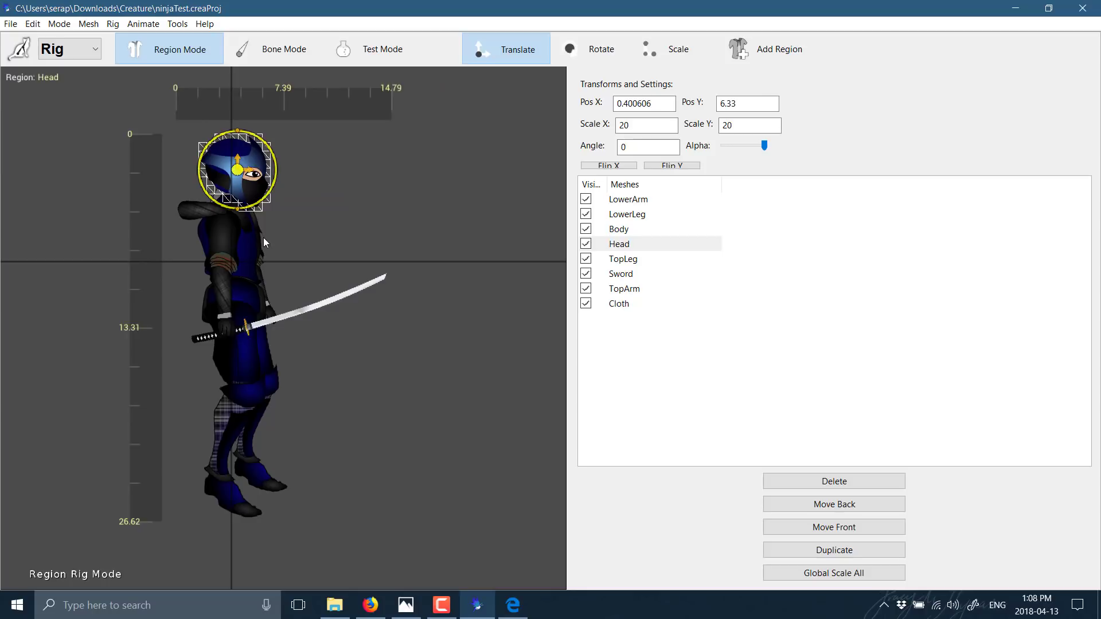
Step: Examine the skeleton in Bone Mode by selecting the two upper-arm bones and the head bone in turn
click(268, 59)
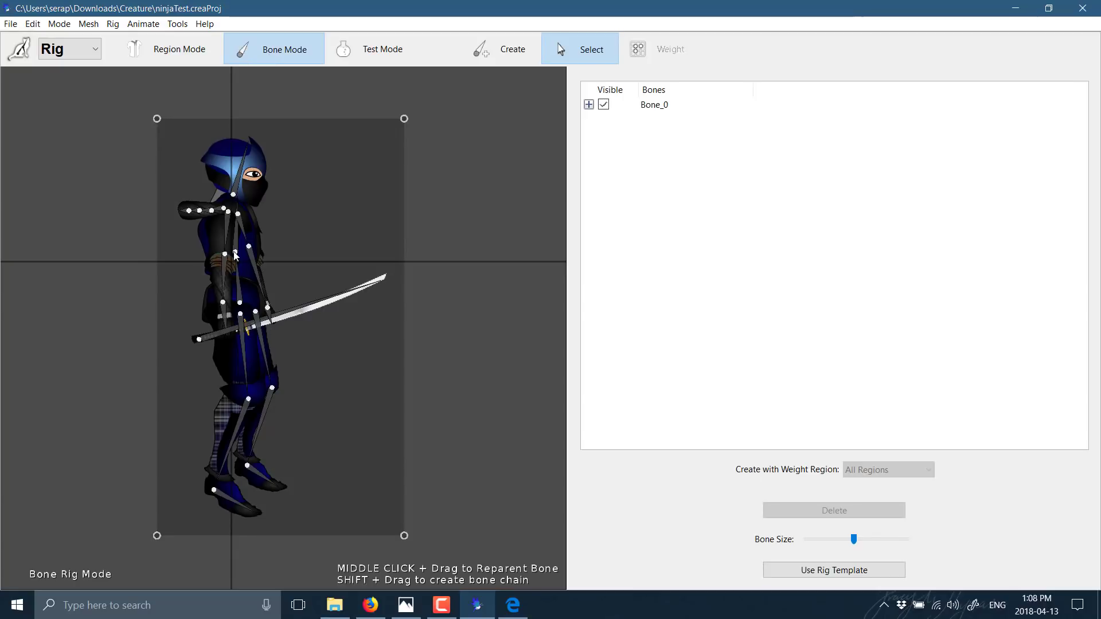
click(243, 216)
click(240, 216)
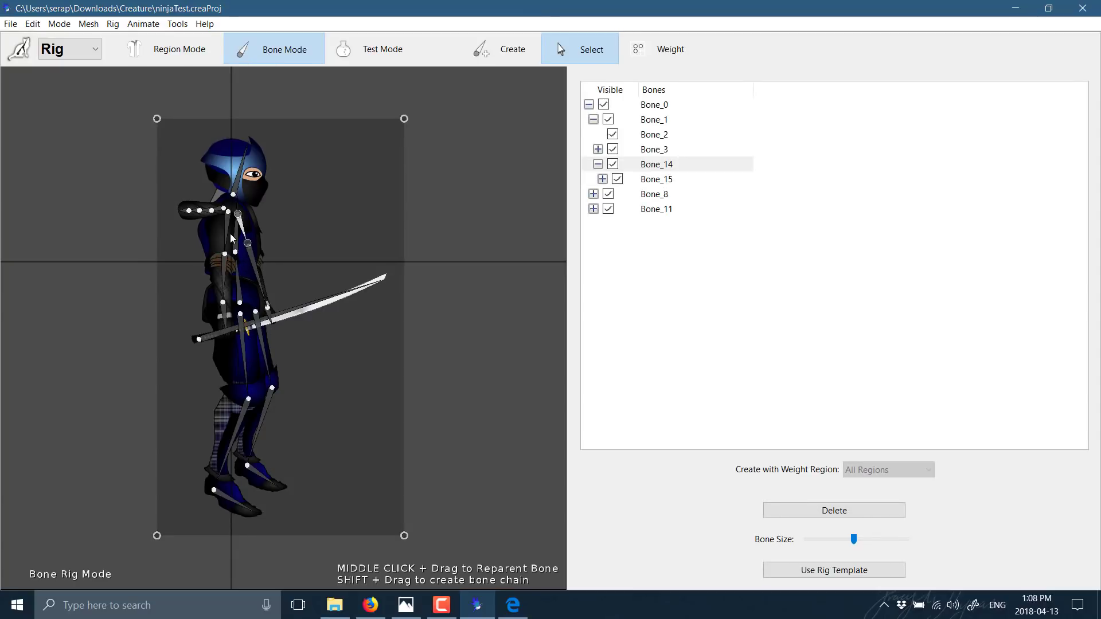
click(232, 237)
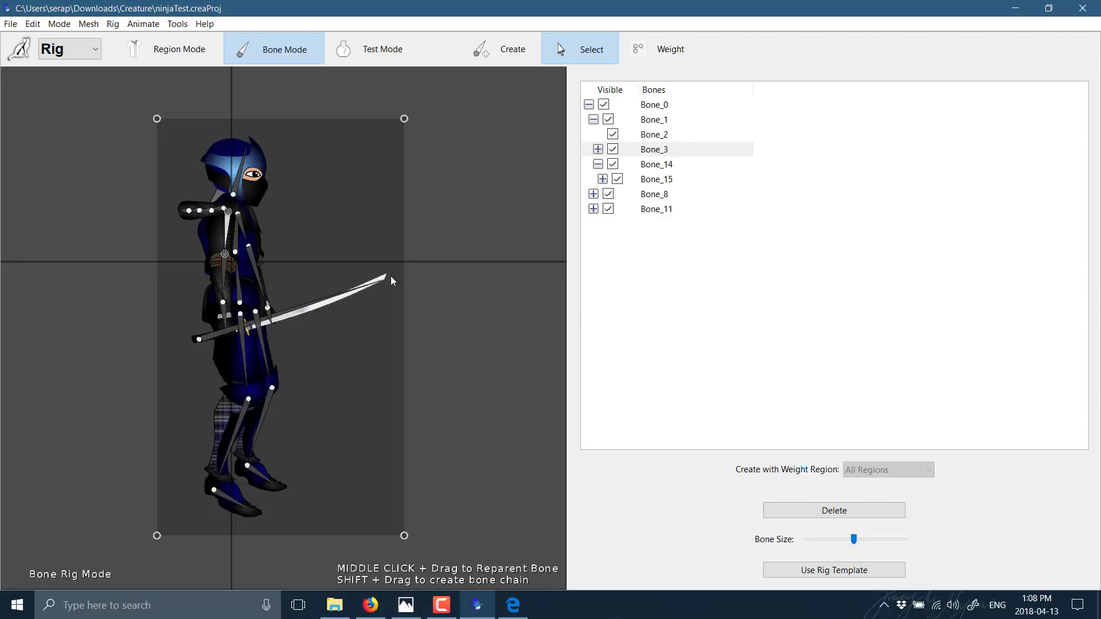
click(255, 182)
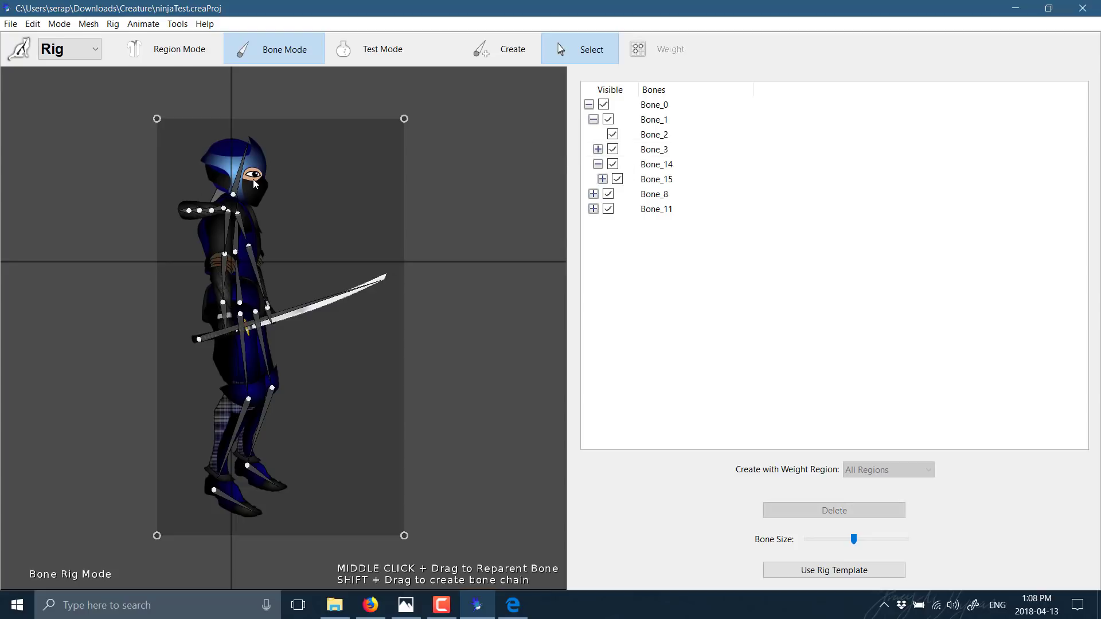
click(240, 172)
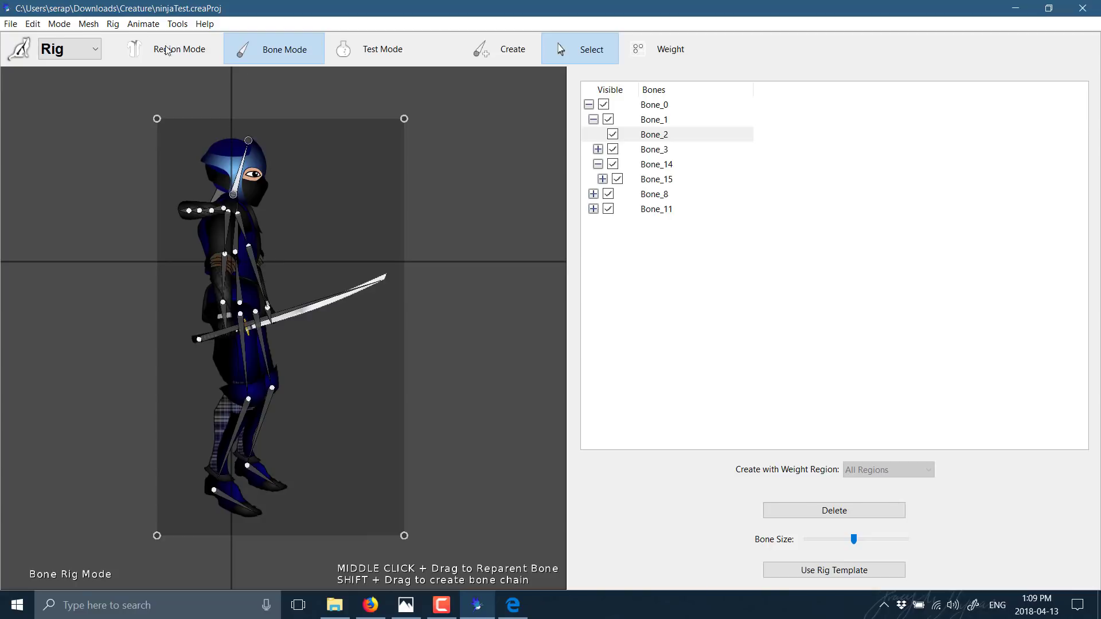
click(248, 189)
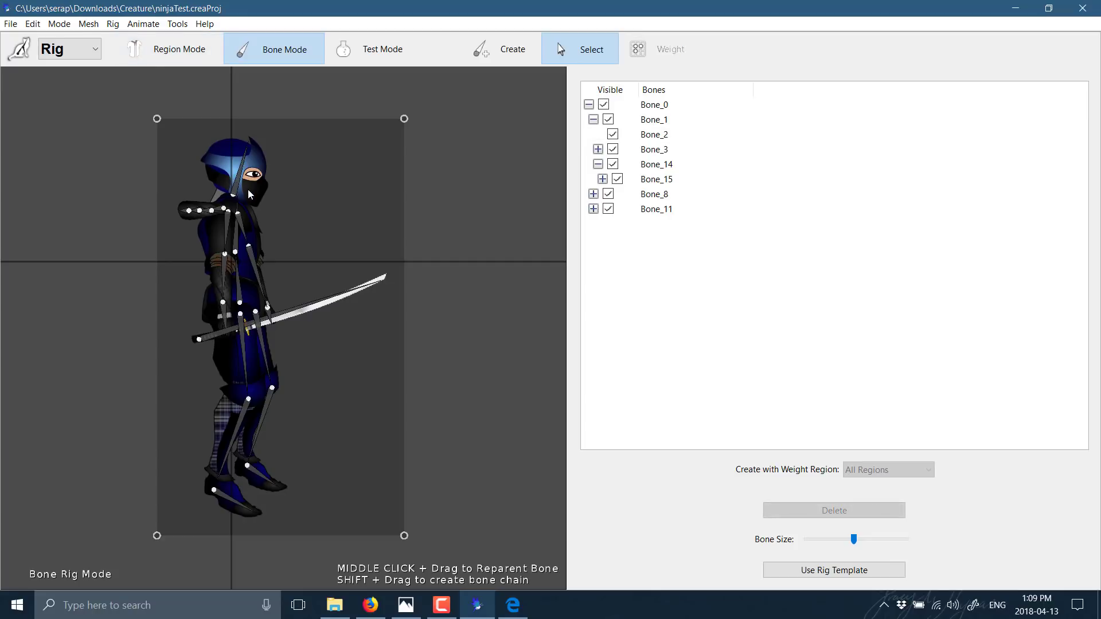
Step: Return to Region Mode, try moving the TopLeg region horizontally away from the body, and undo the move
click(156, 56)
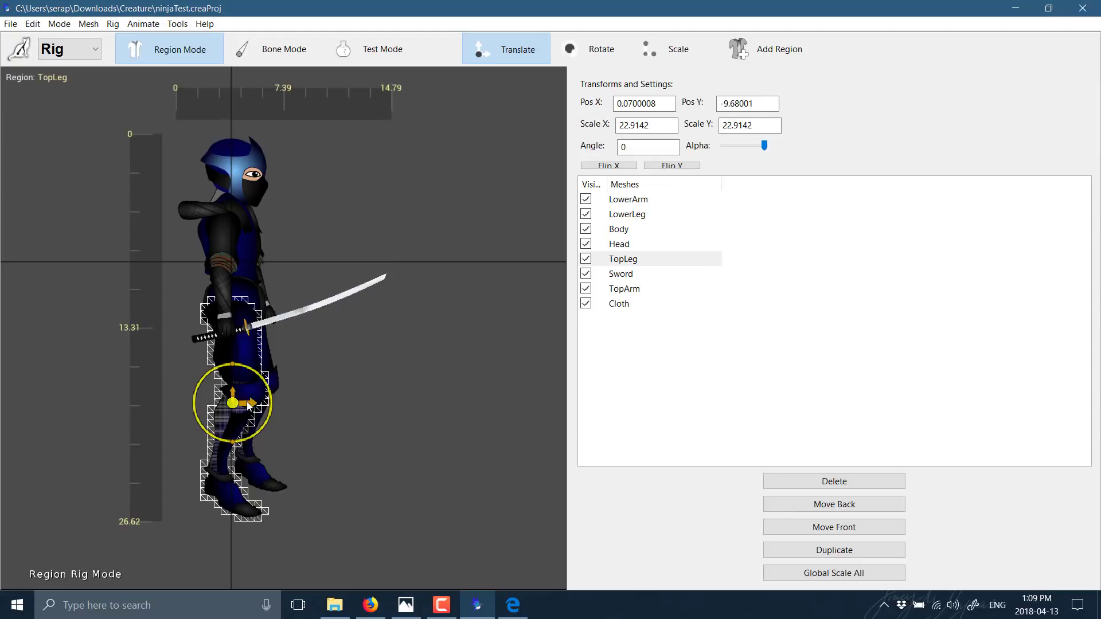
drag(249, 404, 324, 407)
key(ctrl+z)
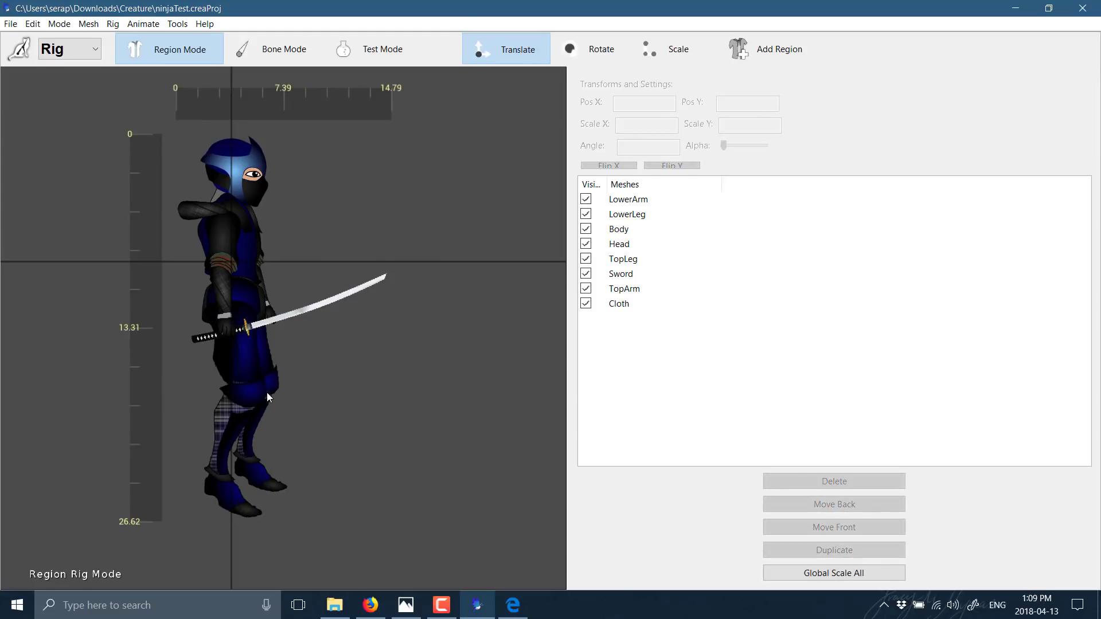
Step: Enter the rig's Test Mode and bend the sword arm by pulling its elbow joint backwards
click(256, 49)
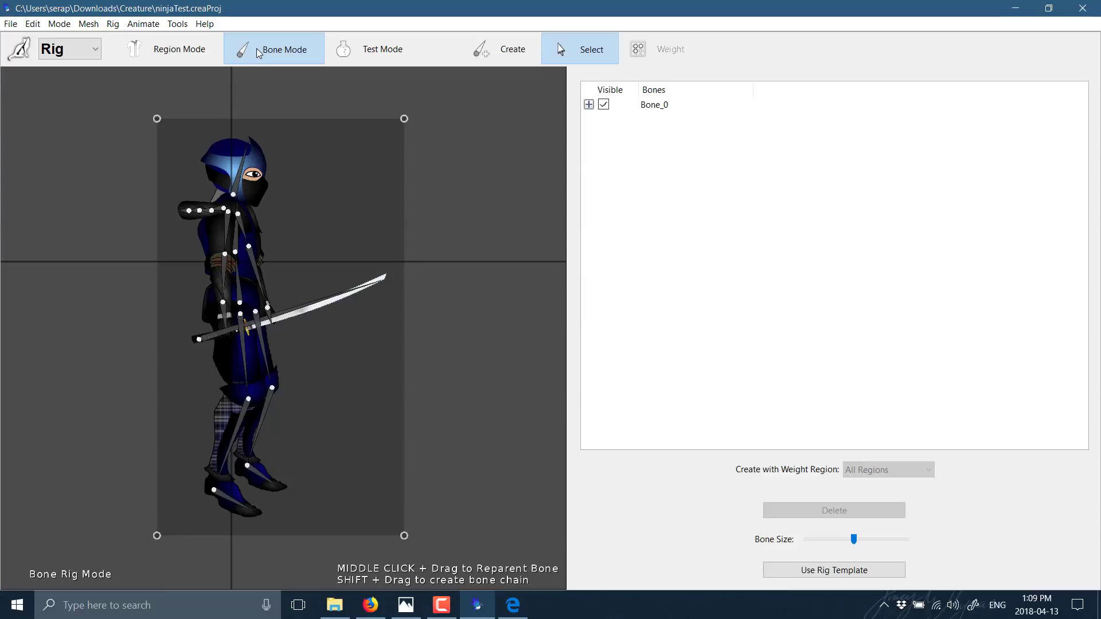
click(363, 46)
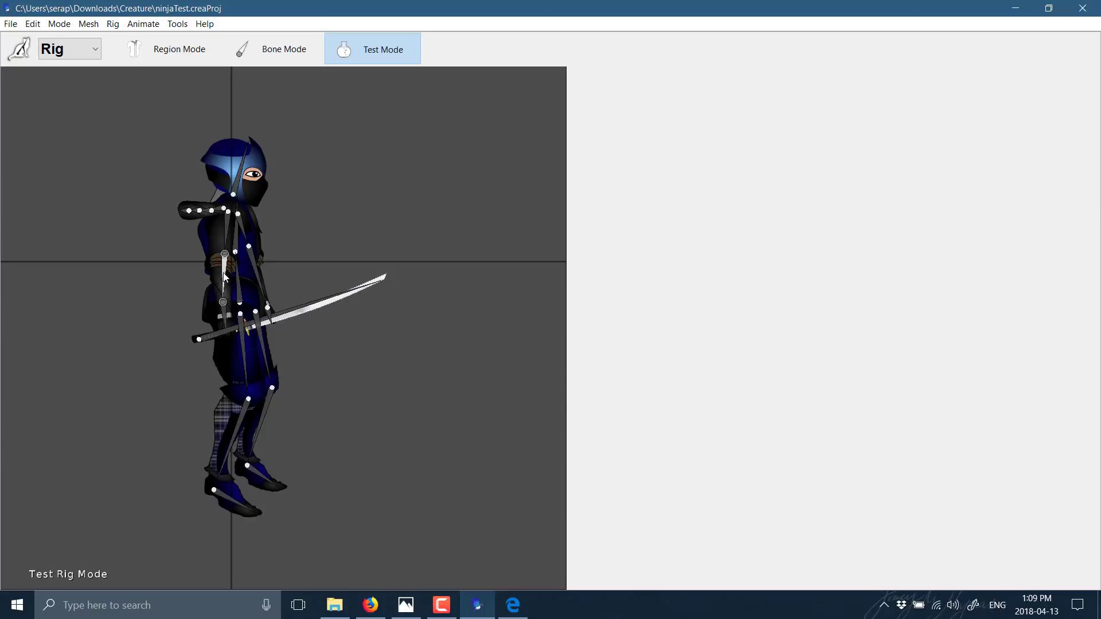
mouse_move(225, 256)
mouse_down()
mouse_move(209, 270)
mouse_move(46, 304)
mouse_move(346, 280)
mouse_move(173, 283)
mouse_move(204, 259)
mouse_up()
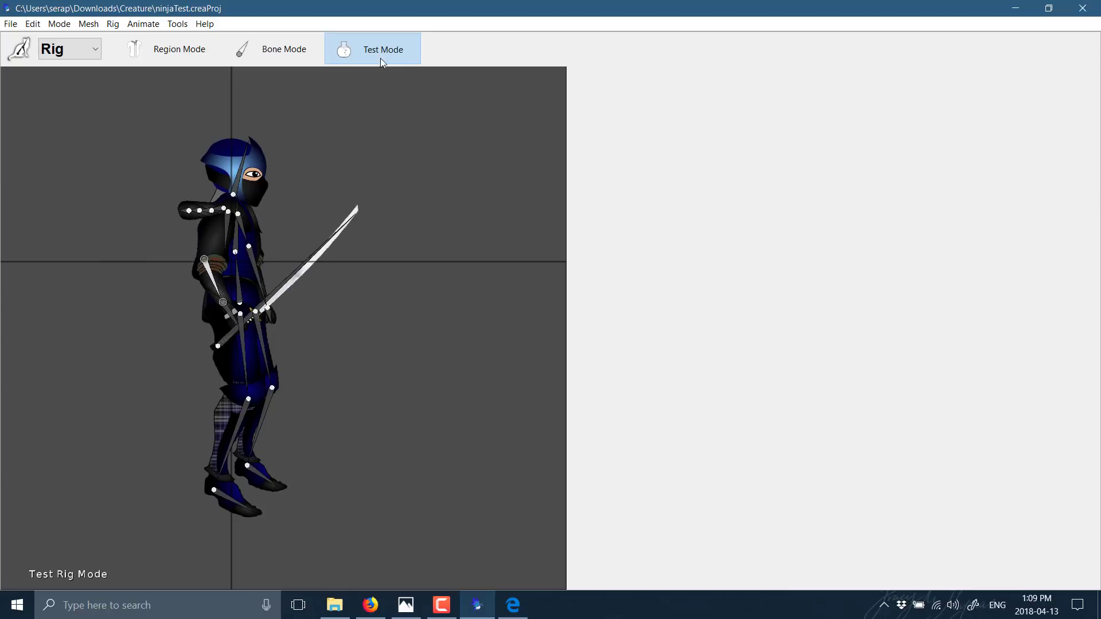
Step: Switch the project to Animate mode and select all of the ninja's bones at frame 0
click(95, 49)
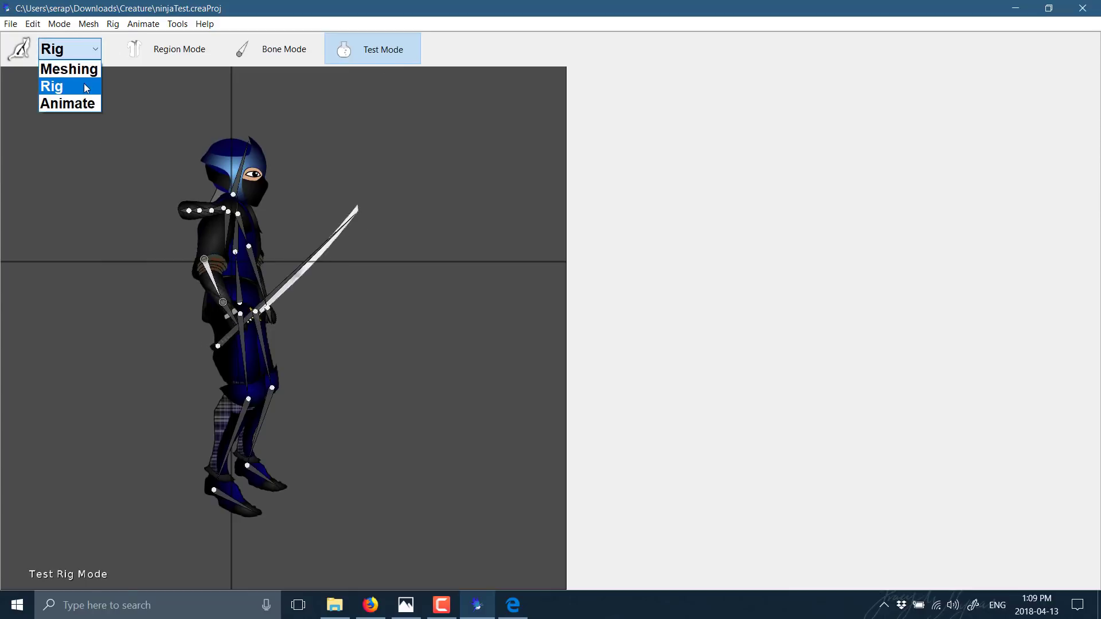
click(87, 102)
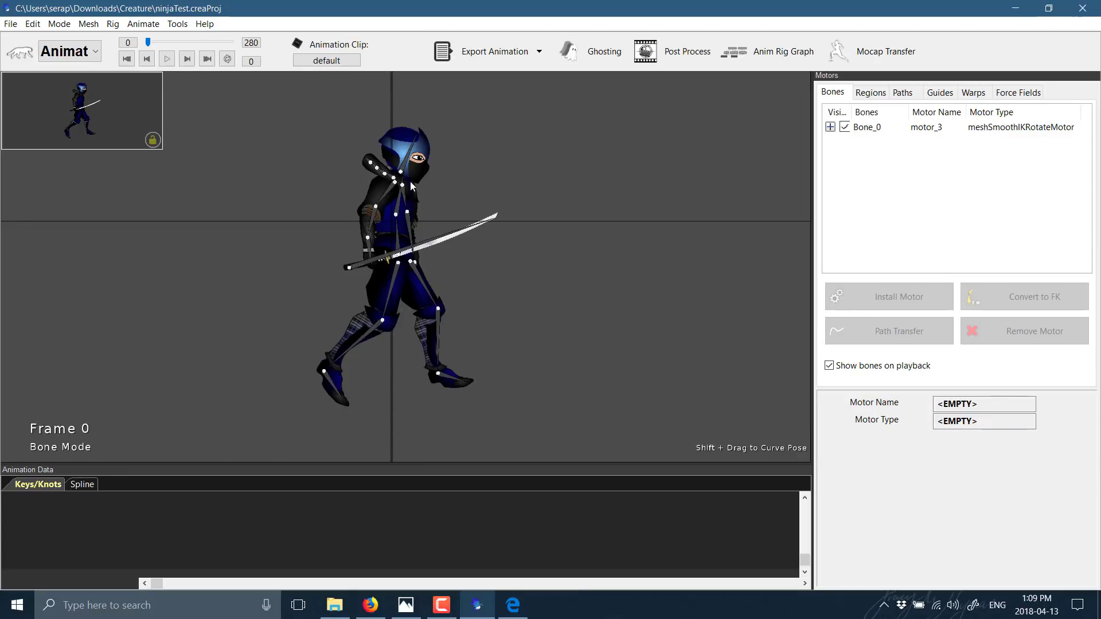
drag(312, 83, 553, 419)
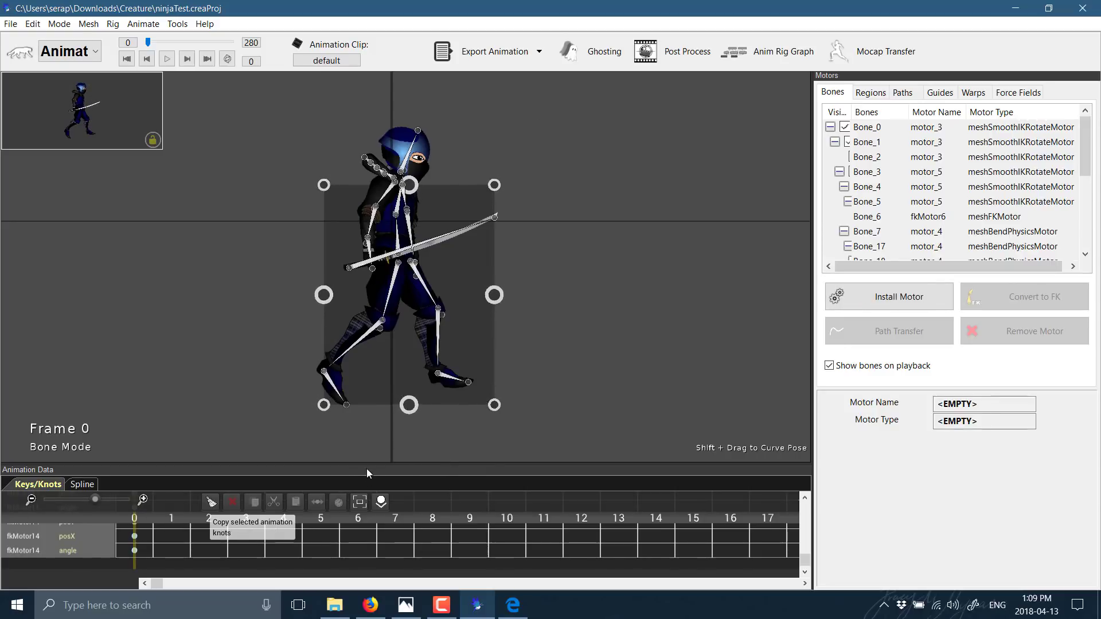
Step: Enlarge the animation timeline area and review the key tracks of the selected bones' motors
drag(366, 466, 366, 367)
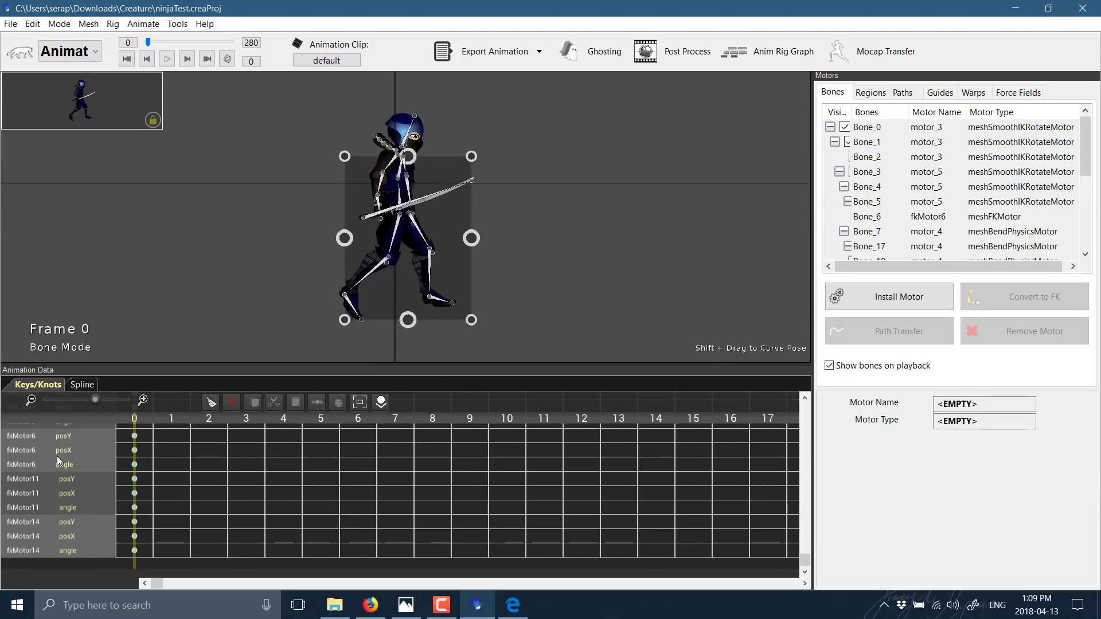
scroll(57, 461, up, 5)
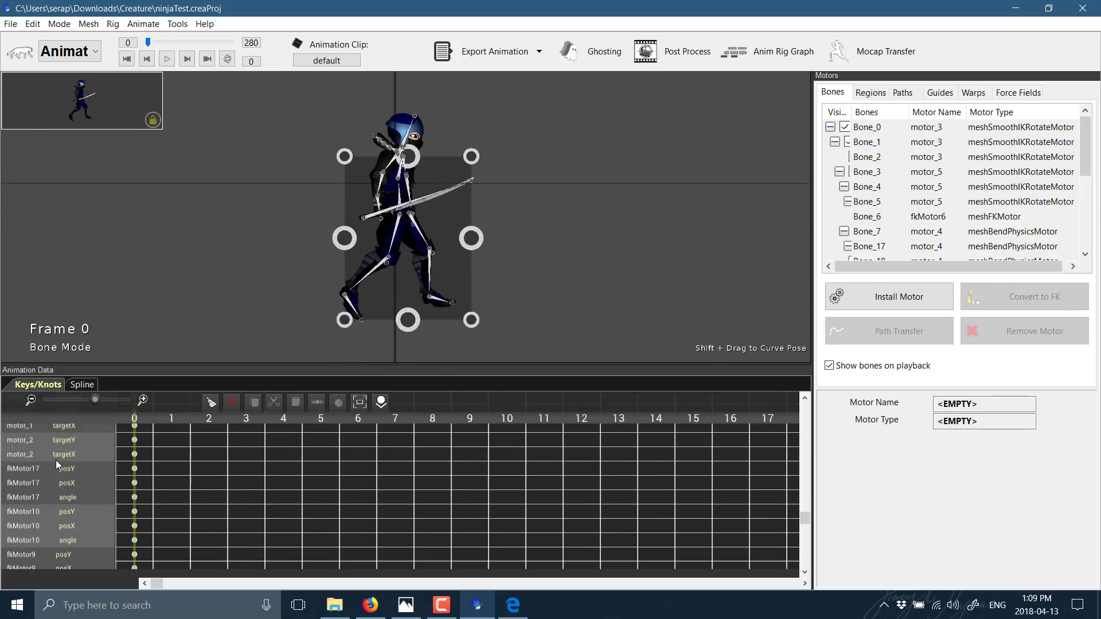
scroll(56, 460, down, 3)
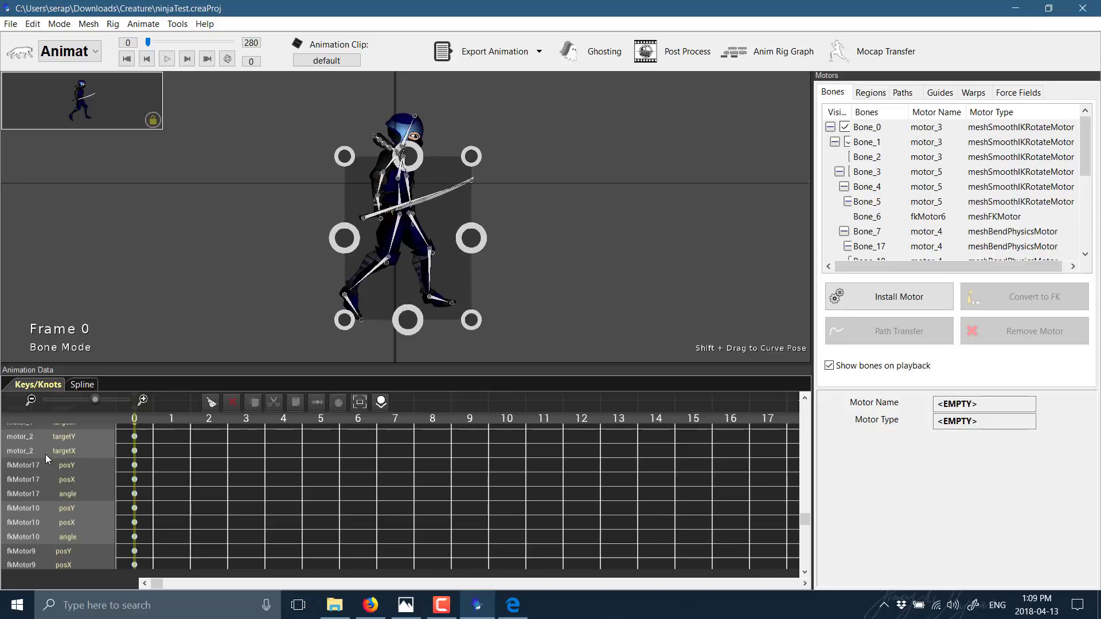
Step: Widen the motor list and inspect the motors assigned to the bones, selecting Bone_0 and Bone_13
drag(811, 207, 697, 207)
click(763, 129)
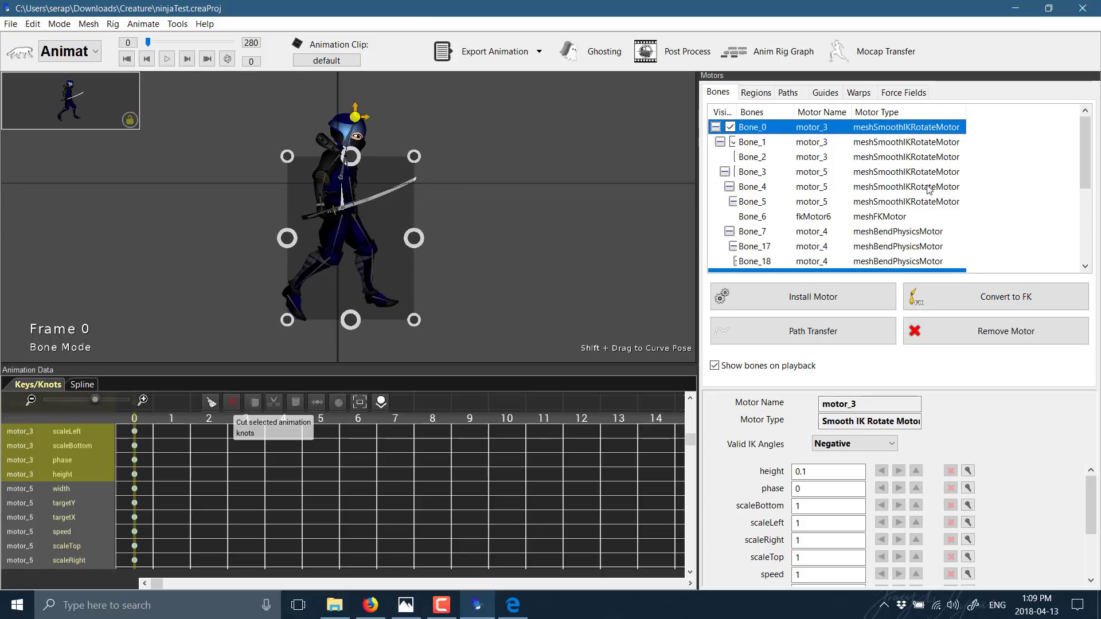
scroll(929, 189, down, 4)
scroll(928, 189, up, 4)
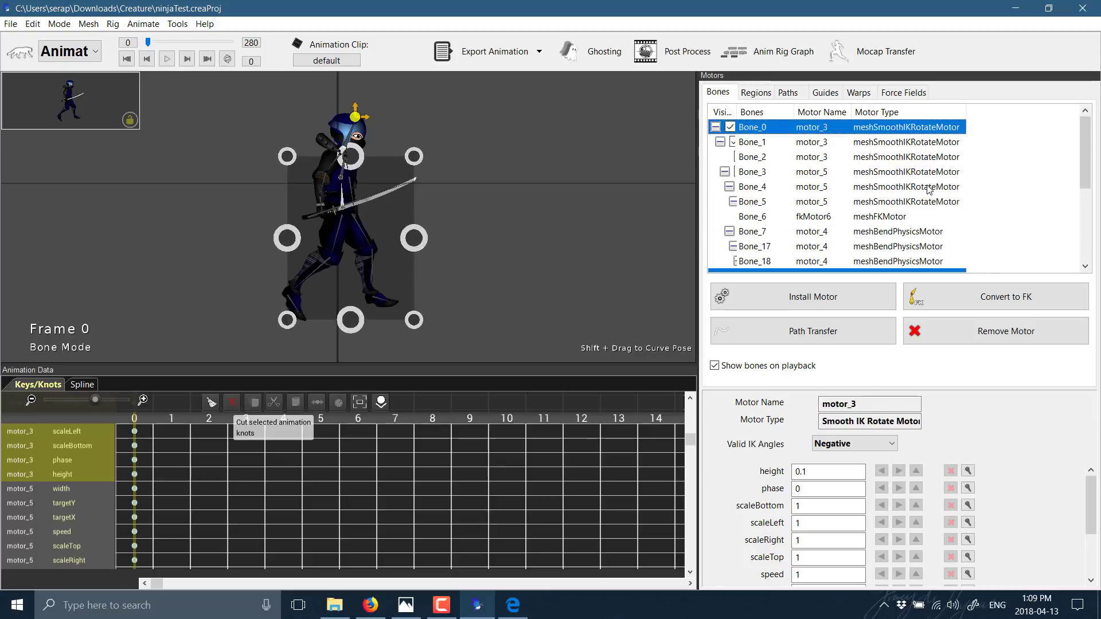
scroll(929, 189, down, 3)
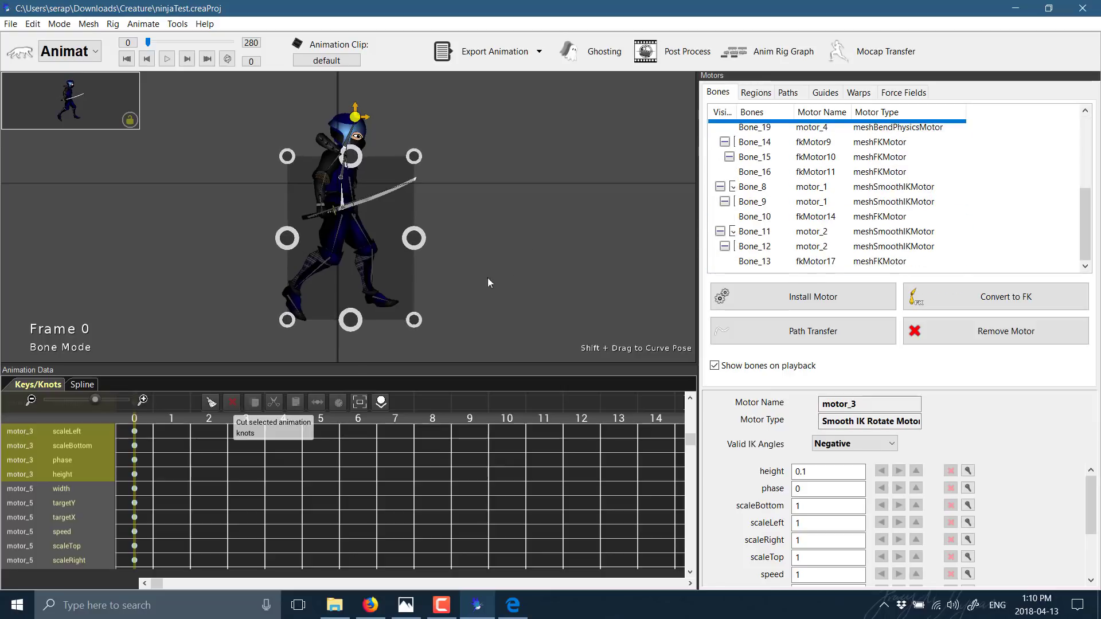
click(890, 263)
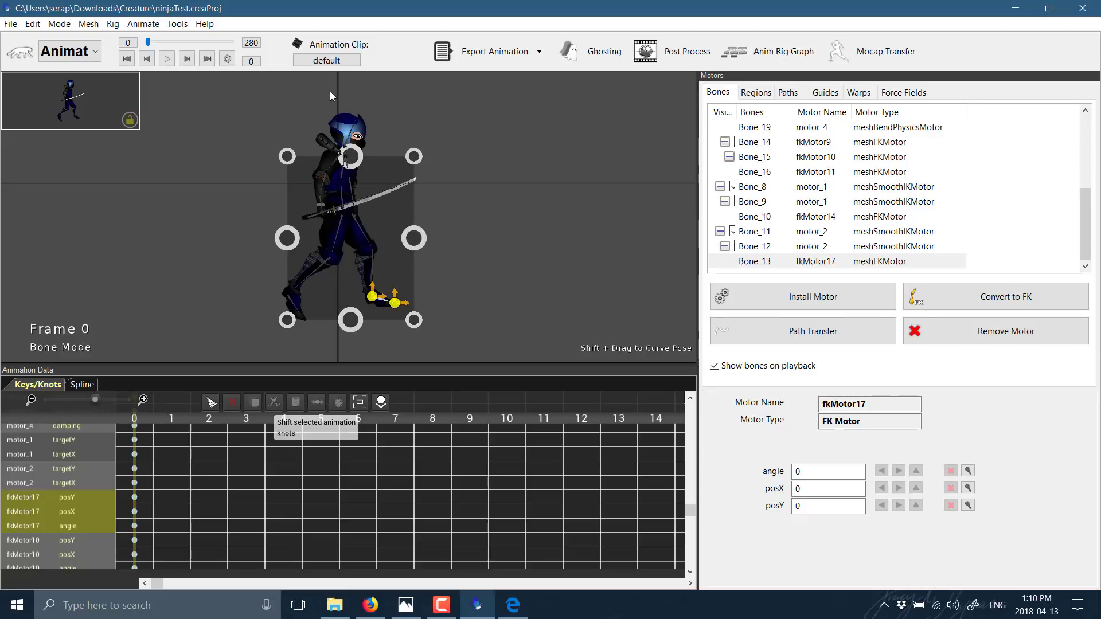
Step: Load the attack animation clip and enlarge the ninja in the view
click(328, 62)
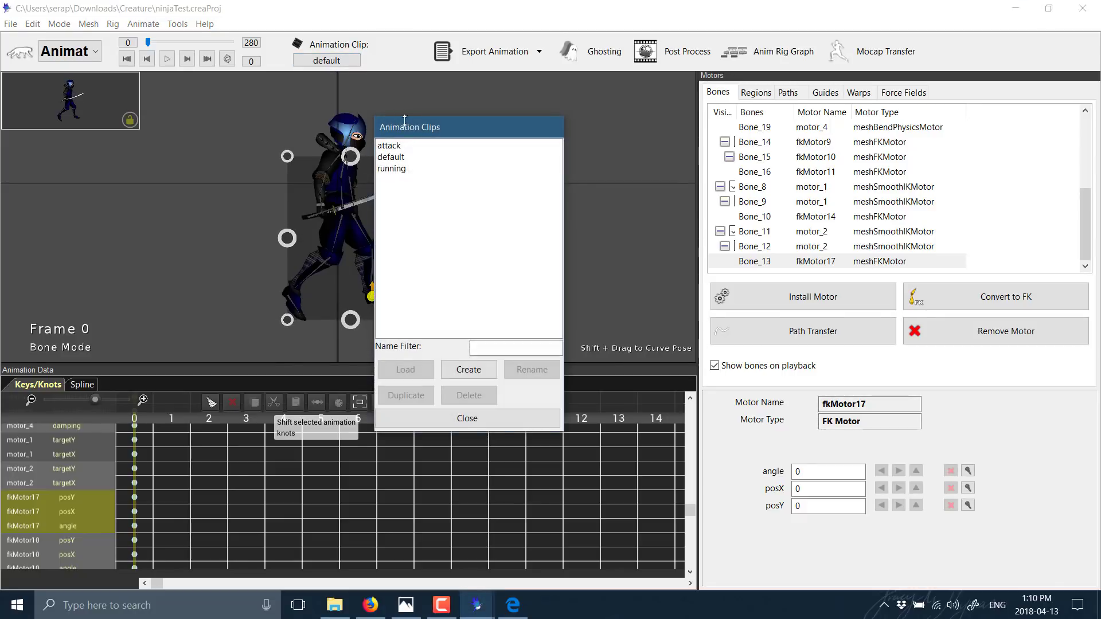
double_click(394, 146)
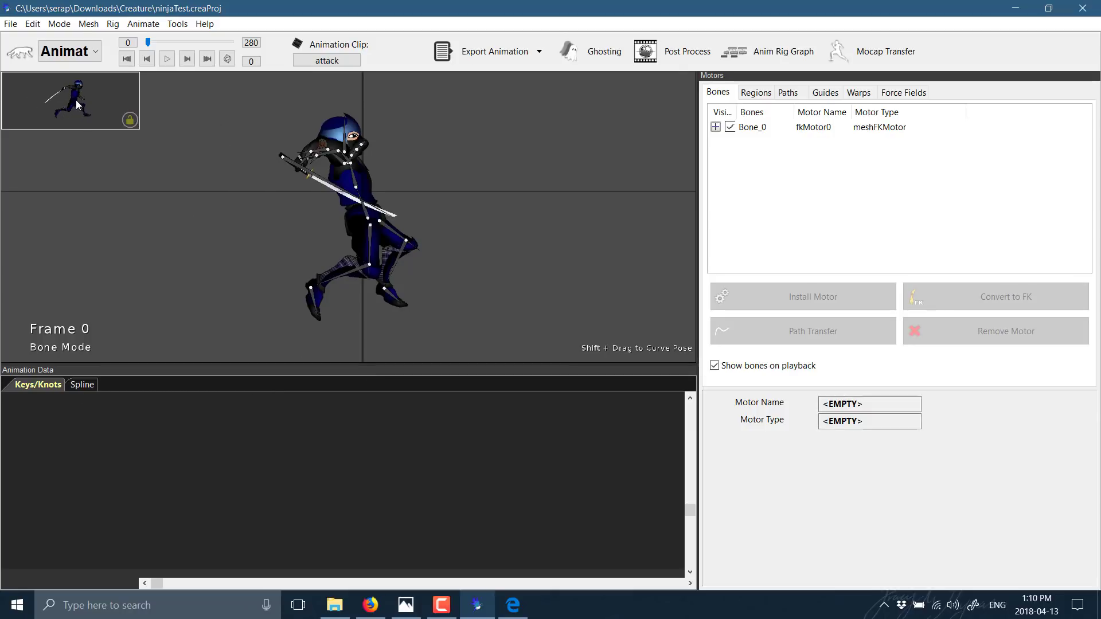
scroll(224, 147, up, 8)
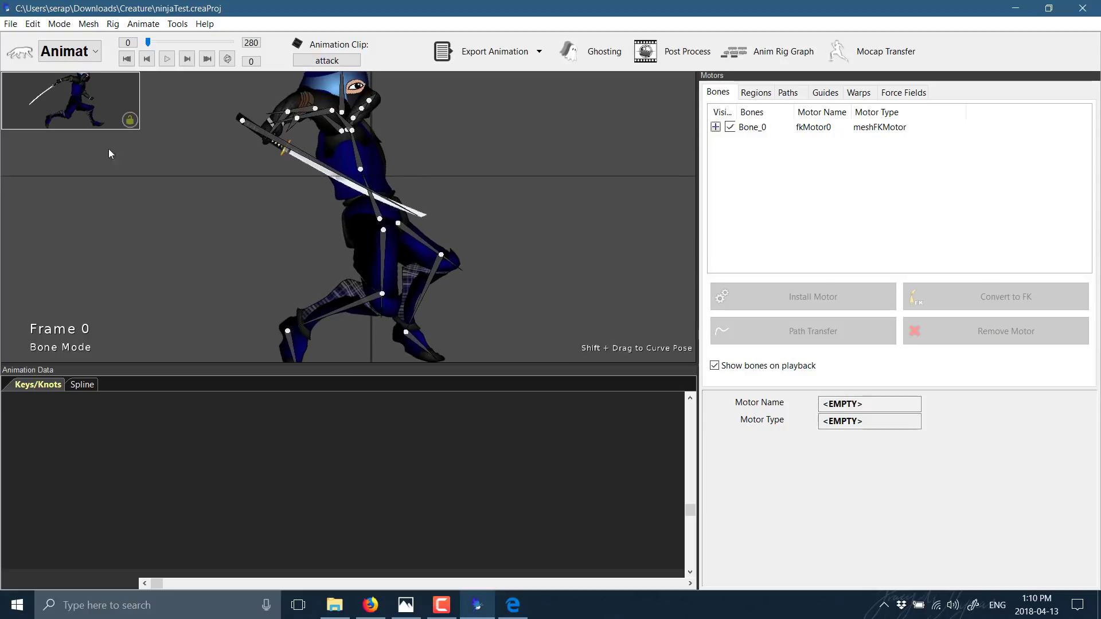
Step: Select all of the ninja's bones and scrub through the attack clip on a more compact timeline, stopping at frame 6
scroll(281, 209, down, 8)
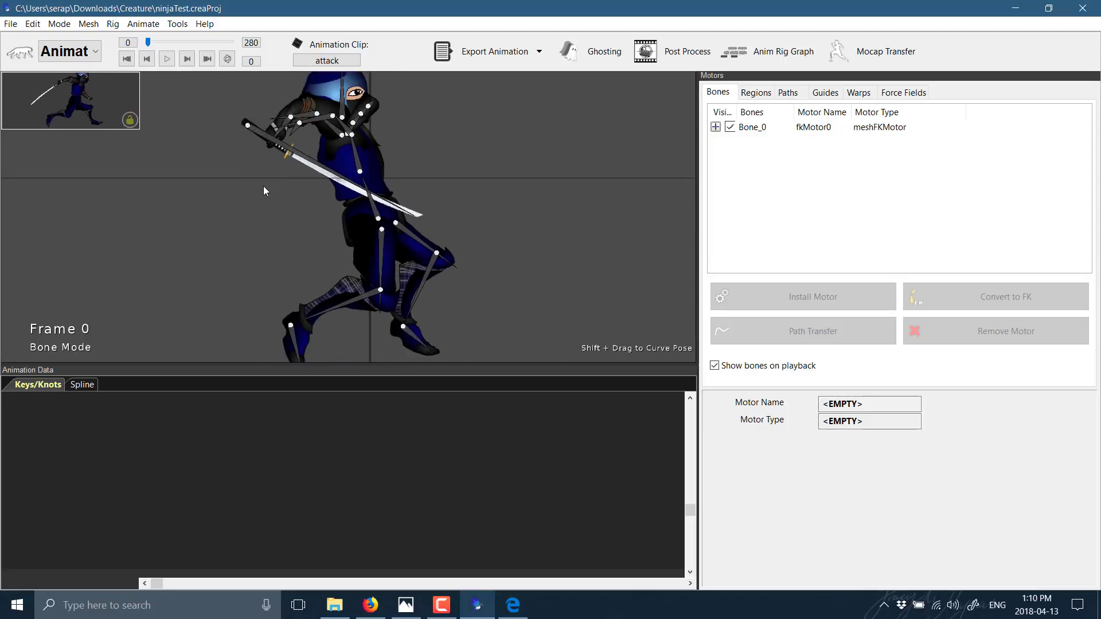
drag(258, 98, 562, 337)
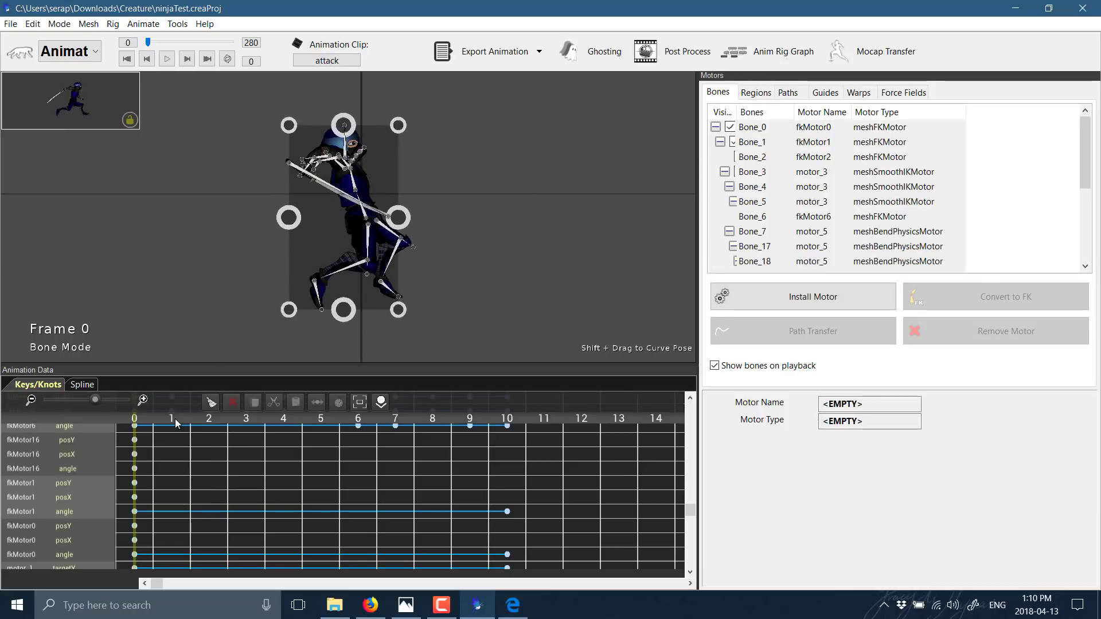
drag(96, 399, 48, 400)
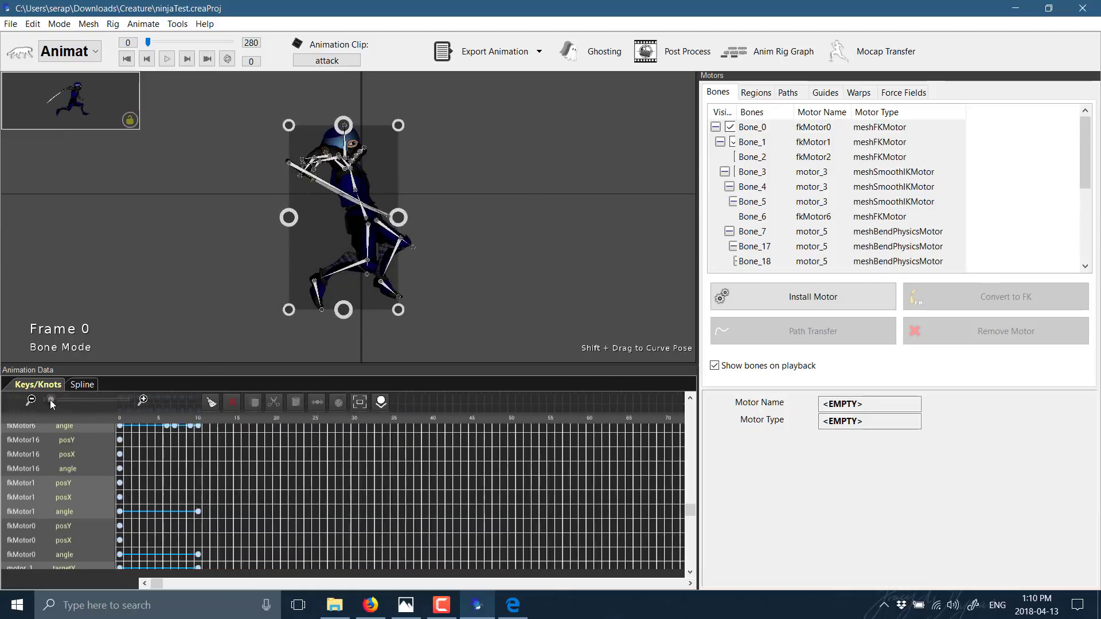
click(131, 427)
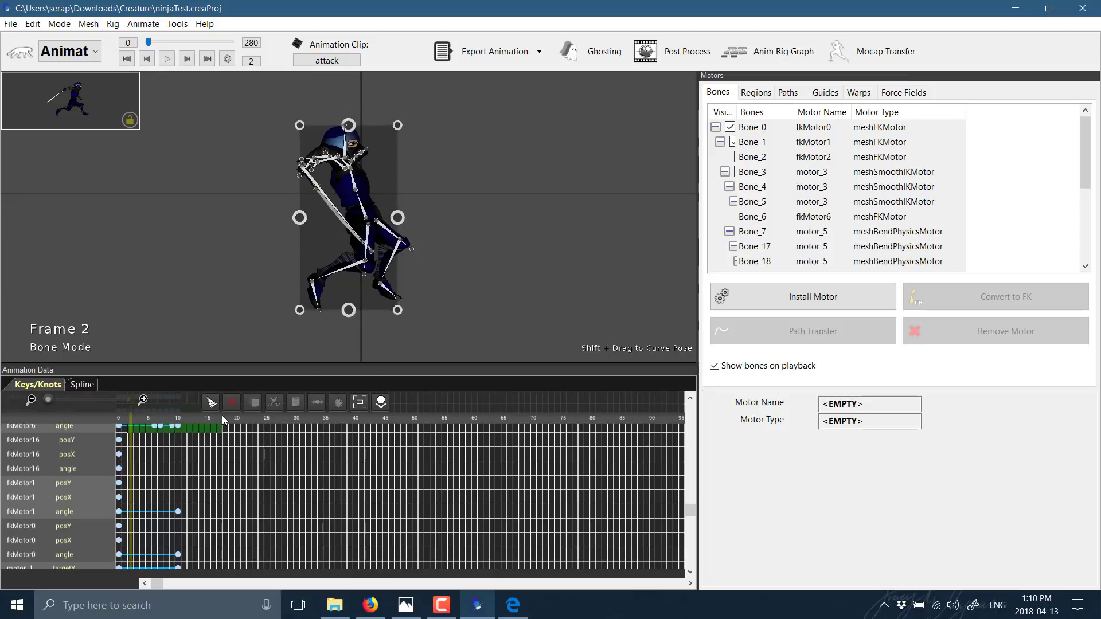
click(221, 415)
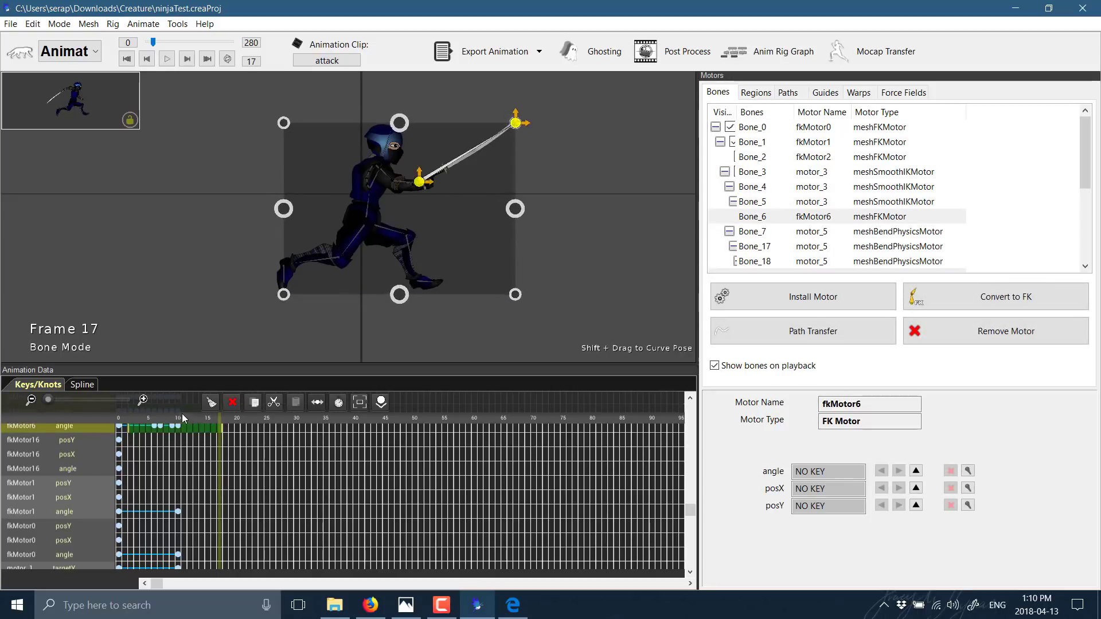
mouse_move(155, 415)
mouse_down()
mouse_move(349, 422)
mouse_move(166, 413)
mouse_move(136, 414)
mouse_move(194, 416)
mouse_move(117, 422)
mouse_move(170, 422)
mouse_move(154, 422)
mouse_up()
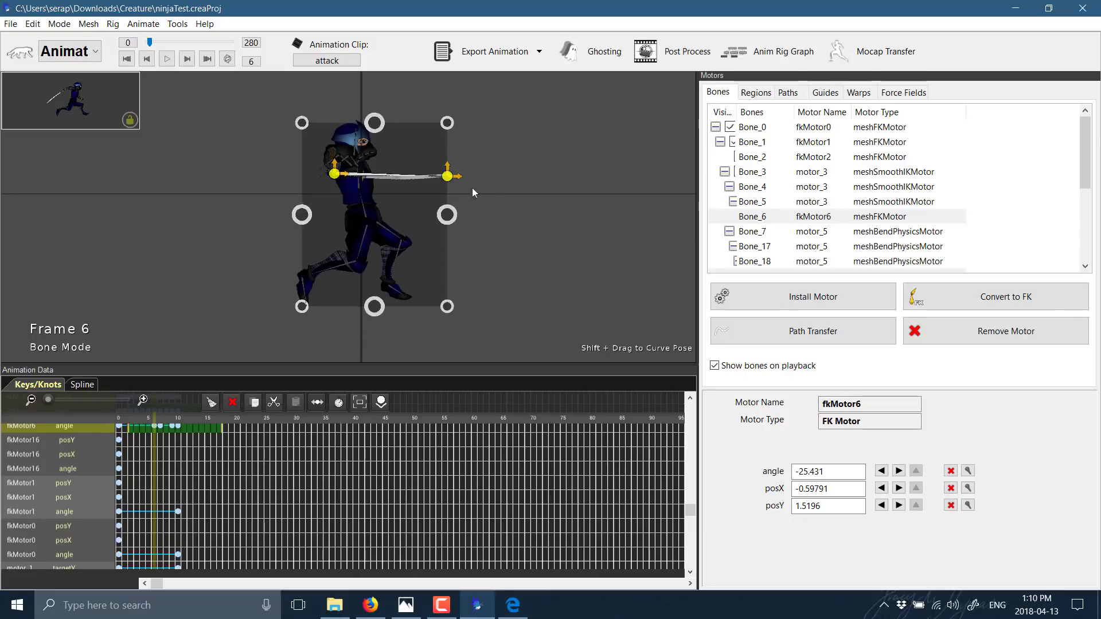
Step: Select the ninja's sword bone and rotate it downward to an angle of about -41.4 at frame 6
click(444, 181)
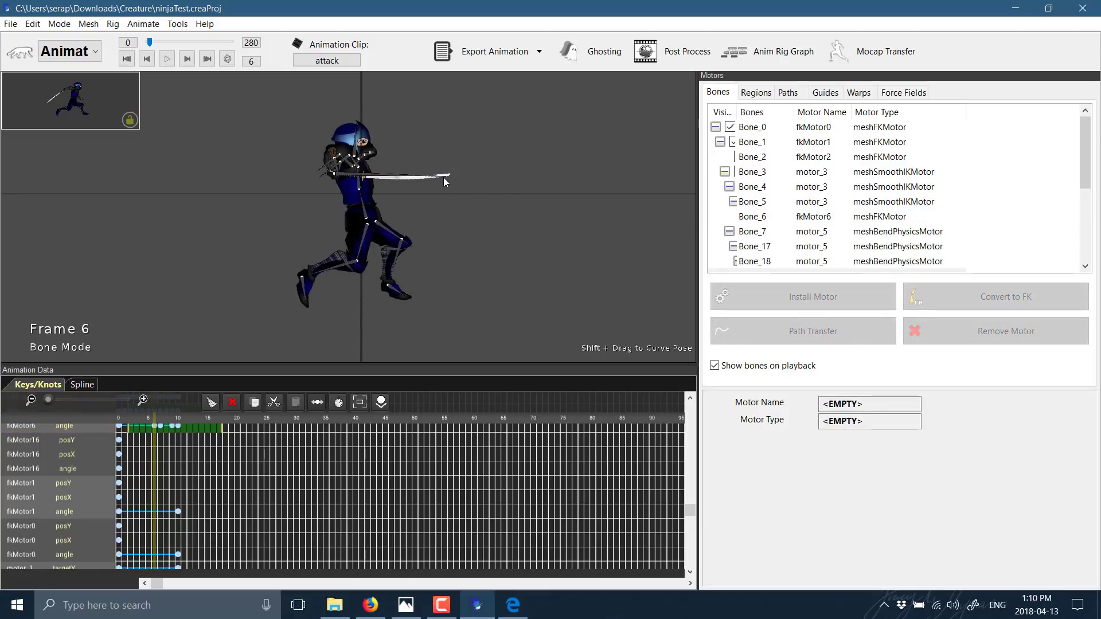
click(446, 178)
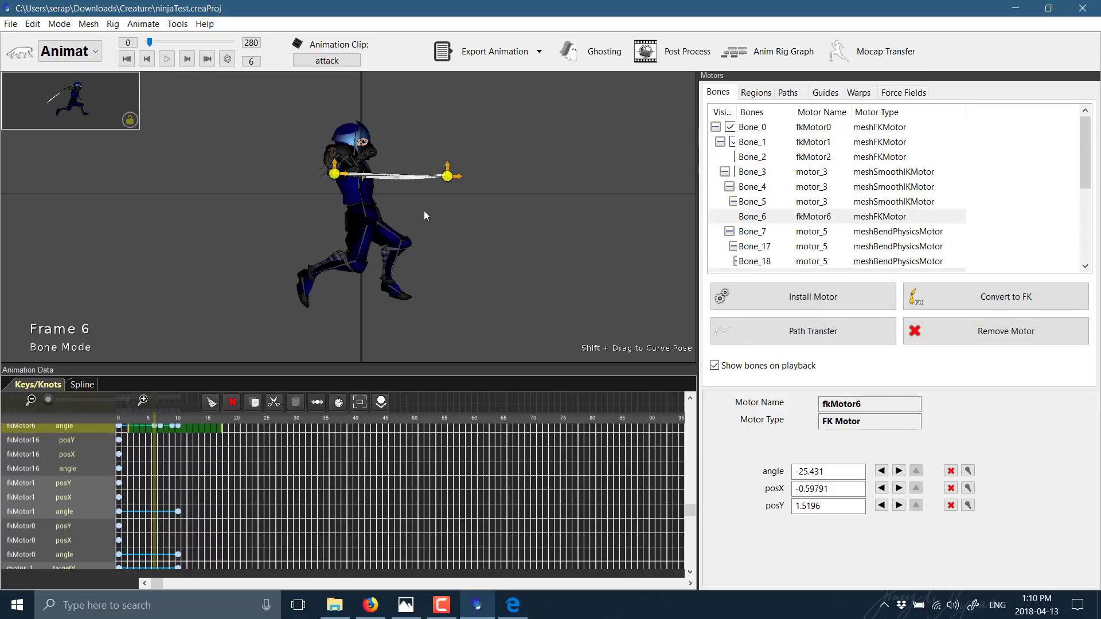
mouse_move(457, 180)
mouse_down()
mouse_move(479, 172)
mouse_move(449, 188)
mouse_up()
drag(387, 256, 442, 207)
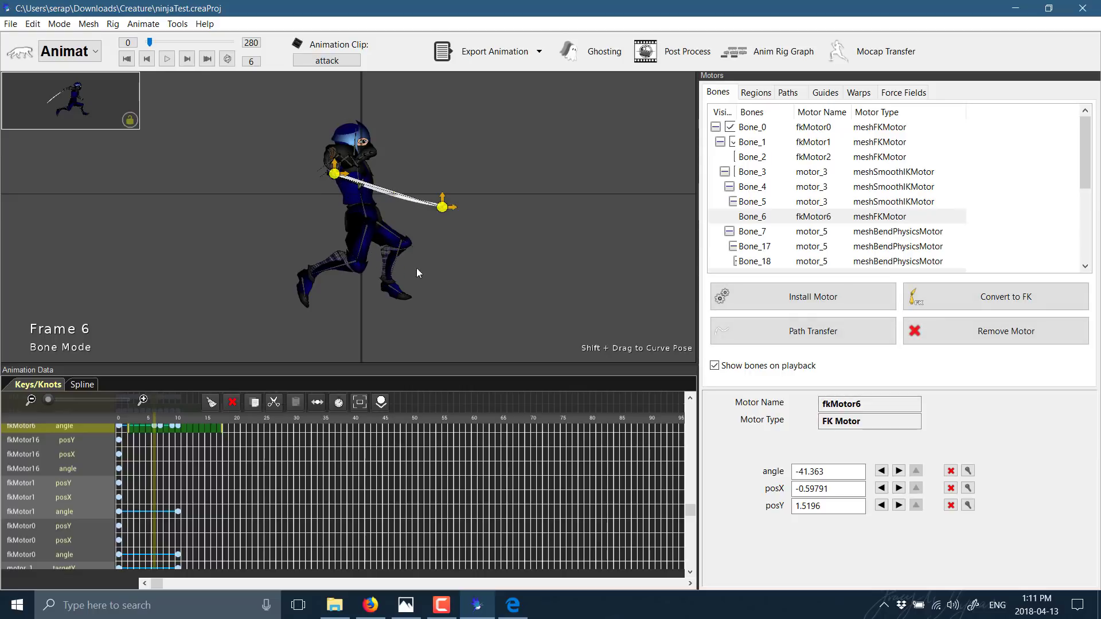
Step: Move the front leg's Smooth IK target at frame 6 to about targetX 2.11 and targetY -11.74
click(404, 273)
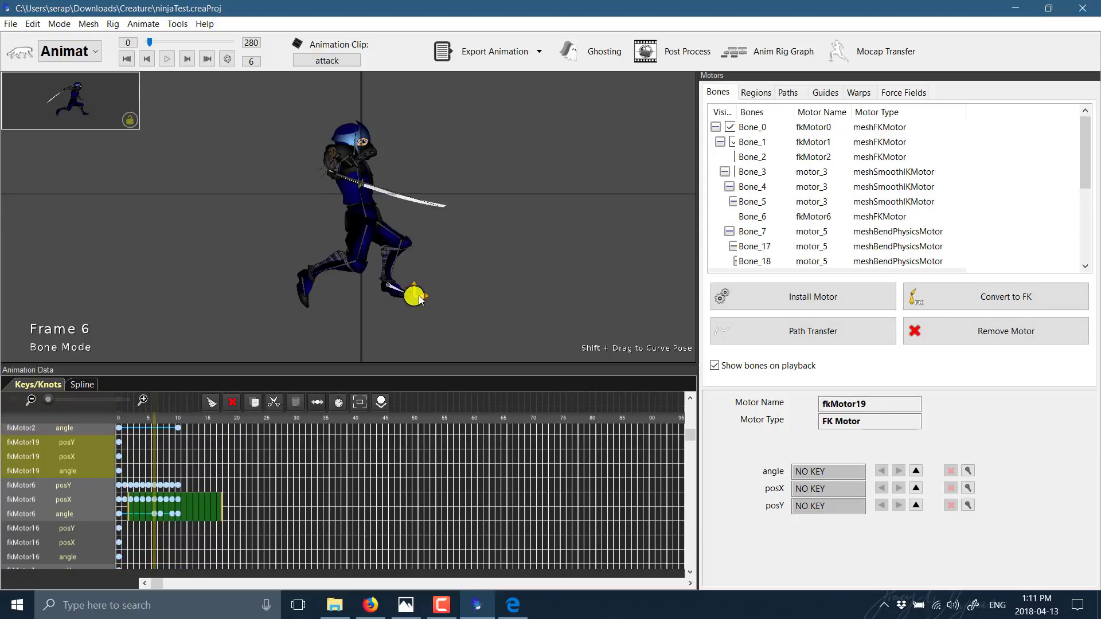
drag(404, 302, 393, 282)
click(404, 241)
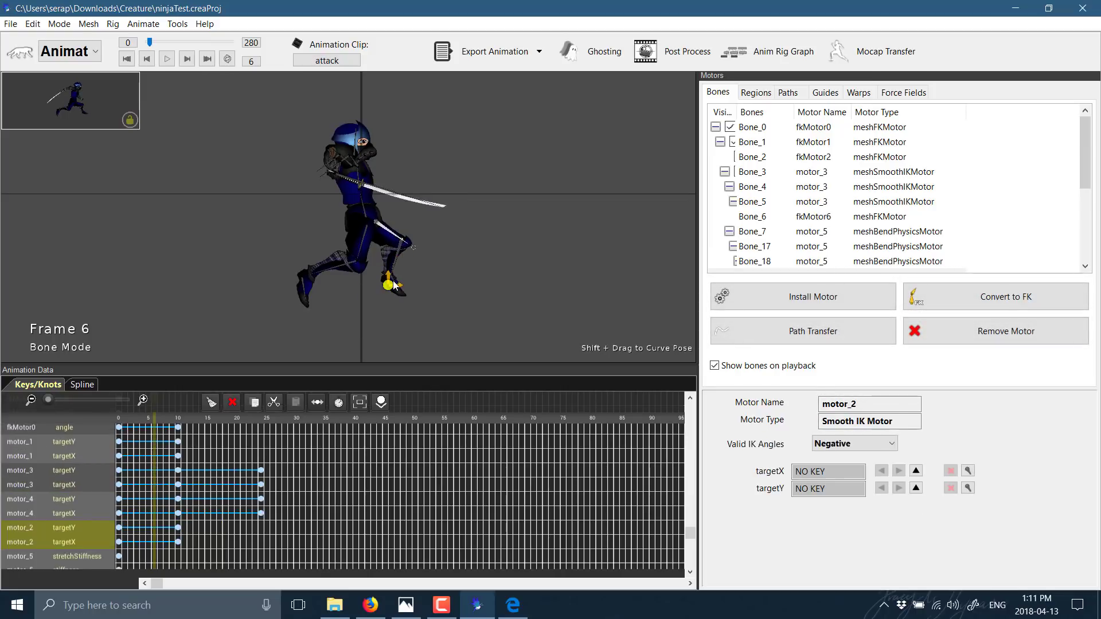
drag(400, 289, 377, 301)
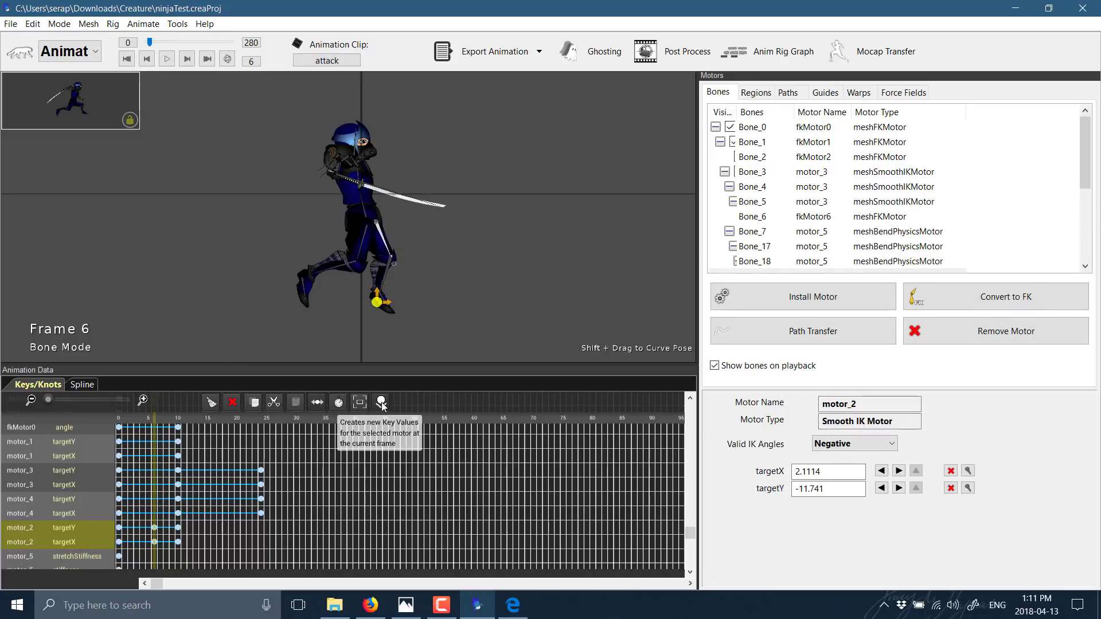
Step: Move the rear leg's Smooth IK target at frame 6 to about targetX -7.69 and targetY -9.59
click(304, 293)
click(306, 282)
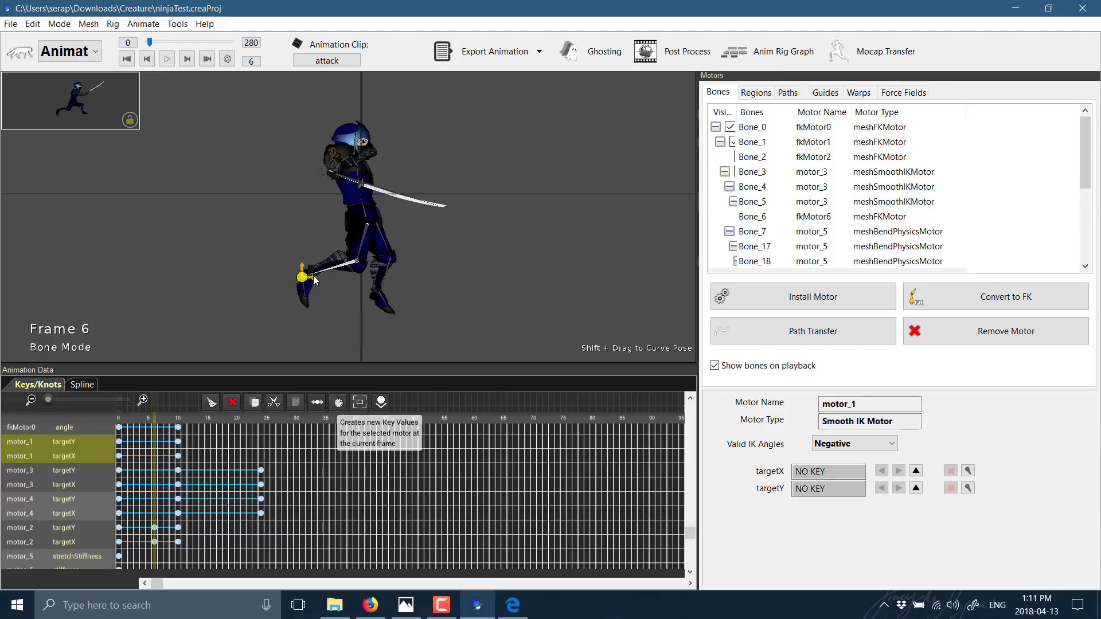
drag(314, 281, 365, 279)
drag(308, 283, 304, 286)
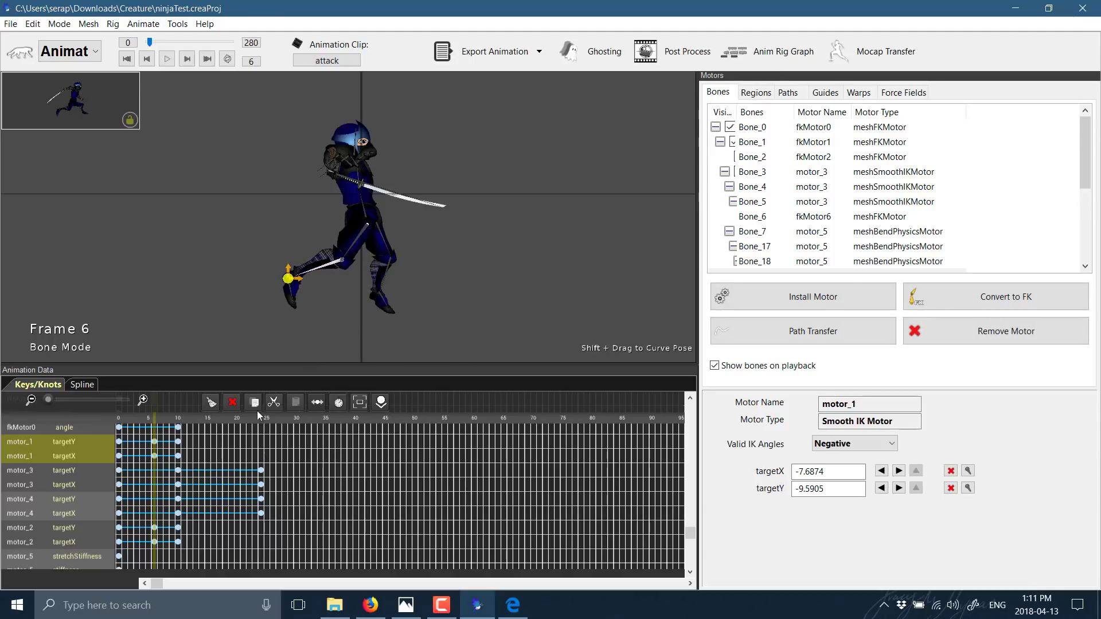
Step: Load the running animation clip, select the ninja's bones and scrub the clip to frame 42
click(339, 61)
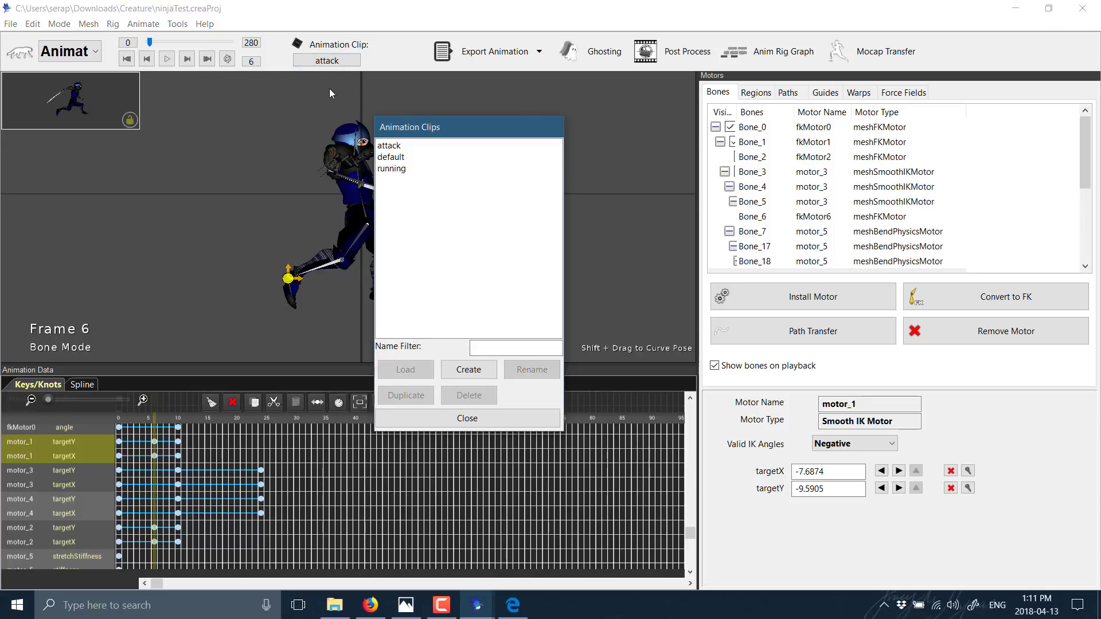
click(395, 168)
click(405, 370)
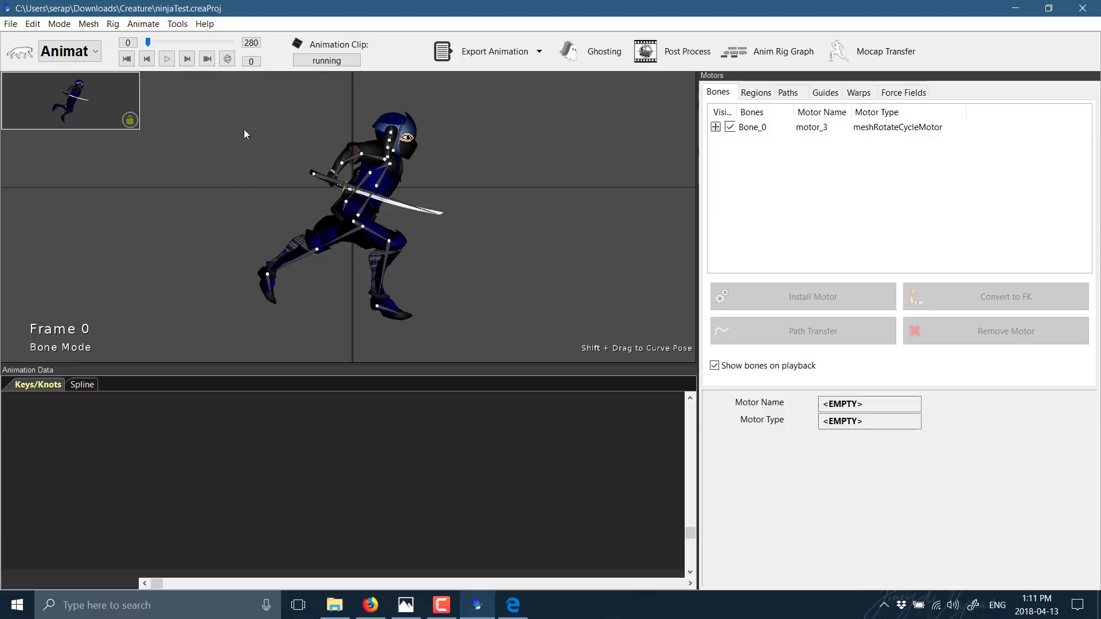
drag(243, 118, 500, 322)
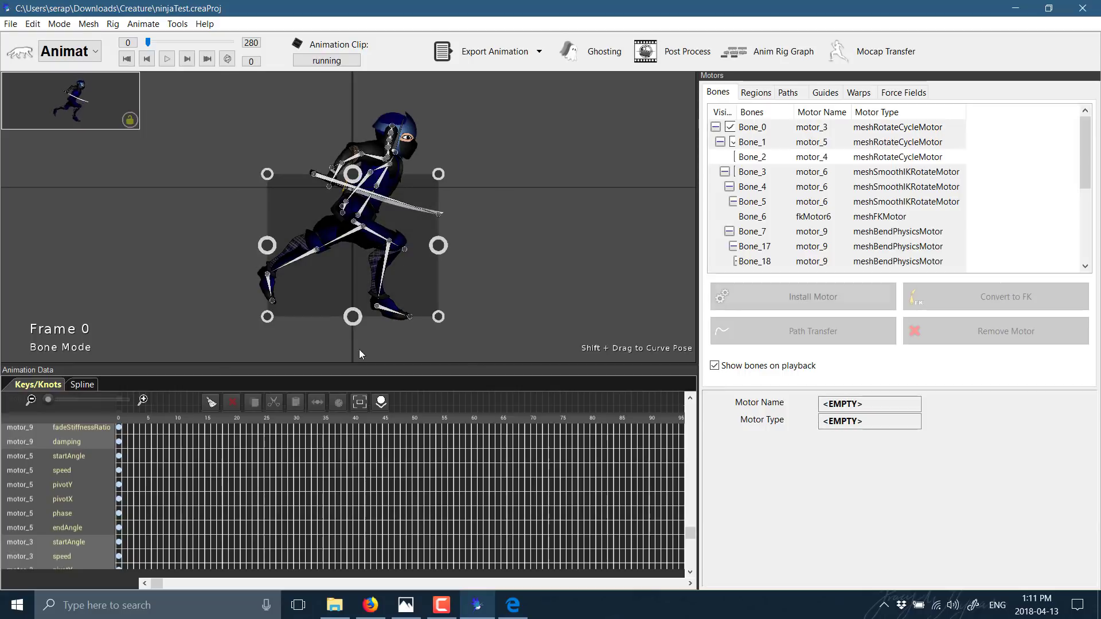
click(143, 425)
click(137, 421)
drag(138, 421, 370, 418)
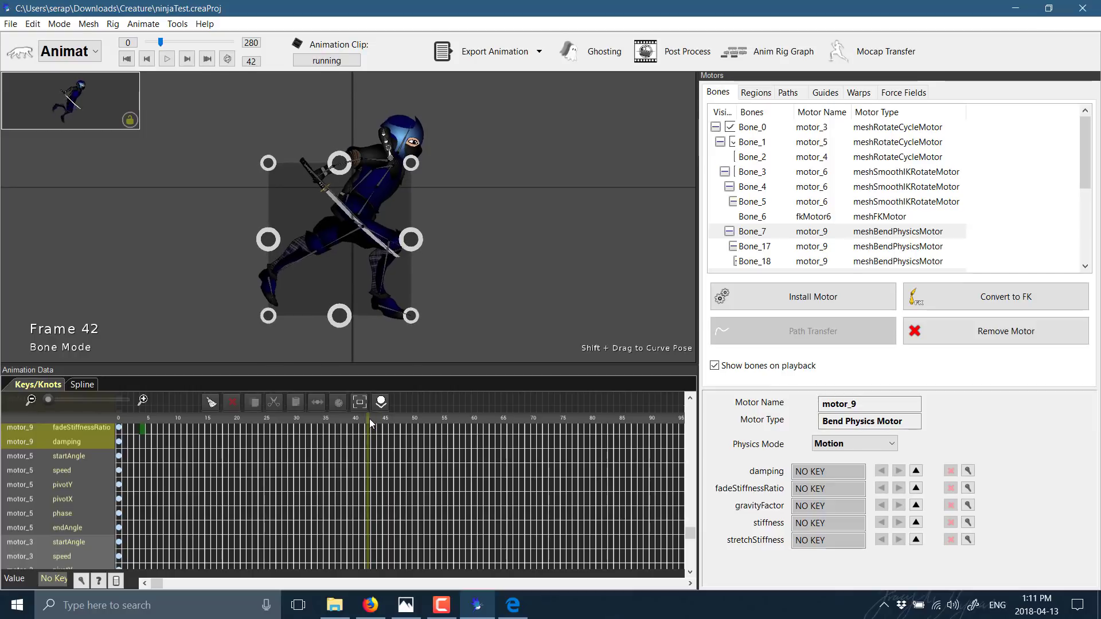
Step: Shift the ninja's front foot bone slightly at frame 42 and deselect it
click(410, 316)
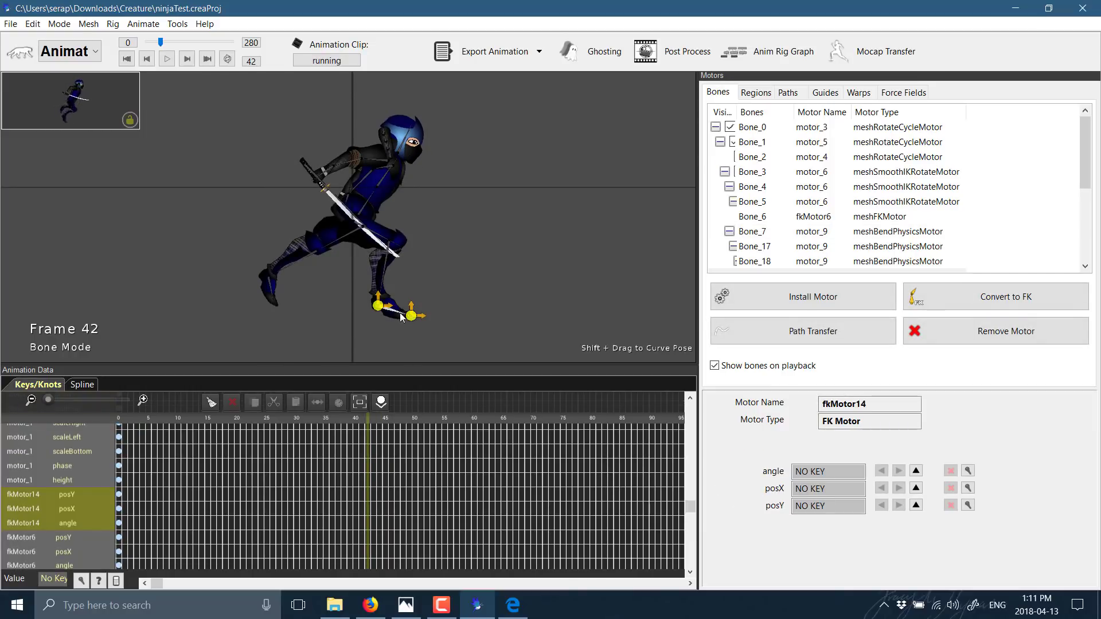
mouse_move(379, 311)
mouse_down()
mouse_move(396, 306)
mouse_move(381, 299)
mouse_move(405, 312)
mouse_move(388, 295)
mouse_move(399, 312)
mouse_up()
click(447, 268)
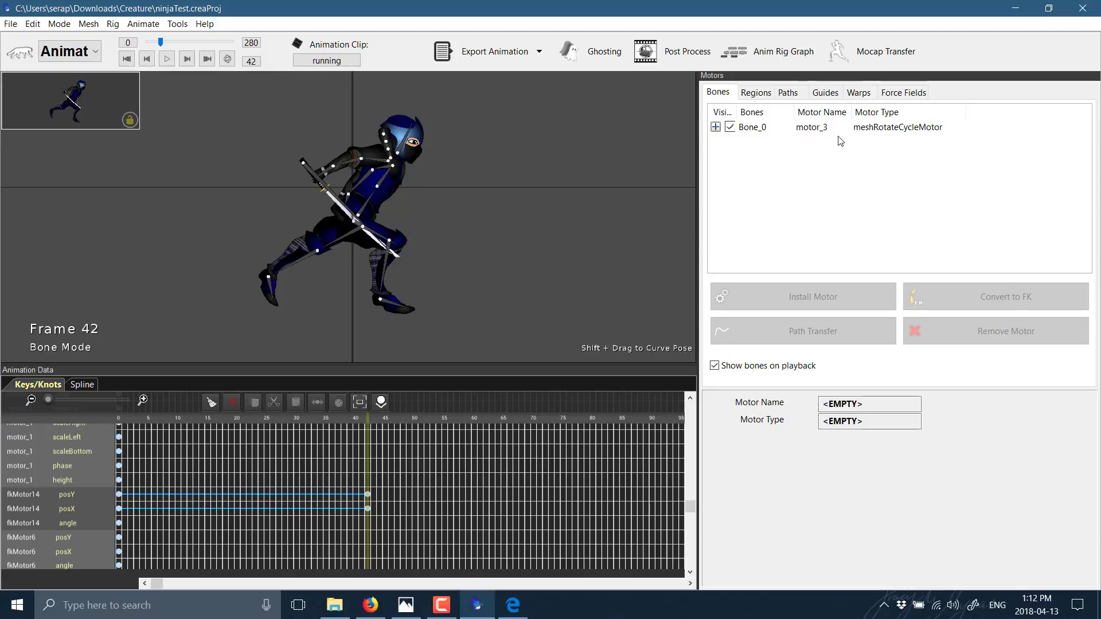
Step: Open the recent project tiger.creaProj and select the tiger's mesh to show its triangles
click(10, 23)
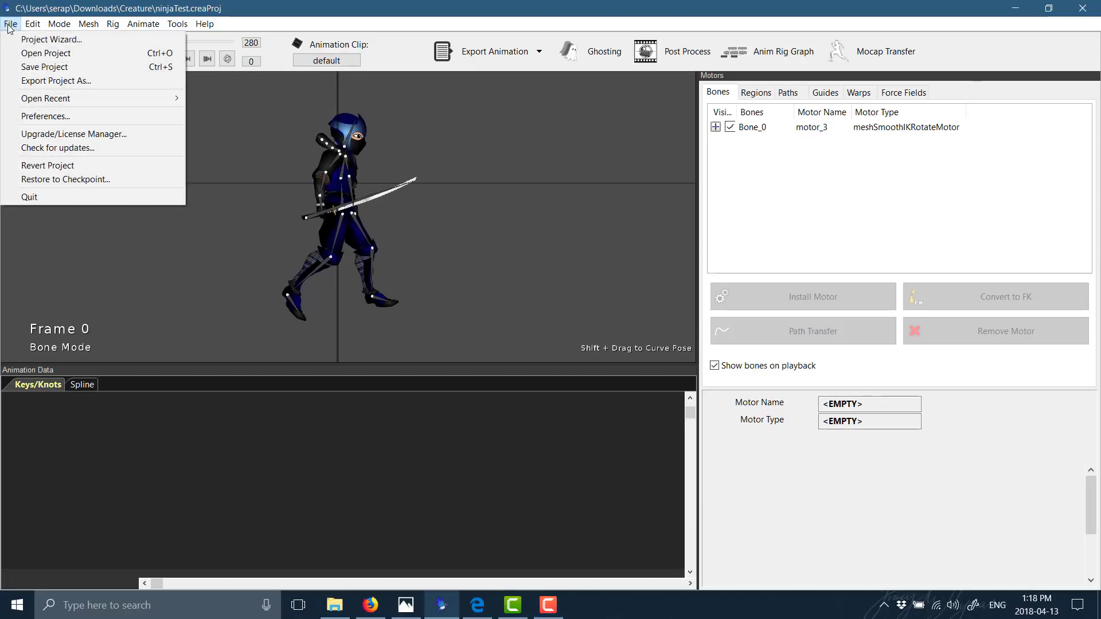
mouse_move(48, 98)
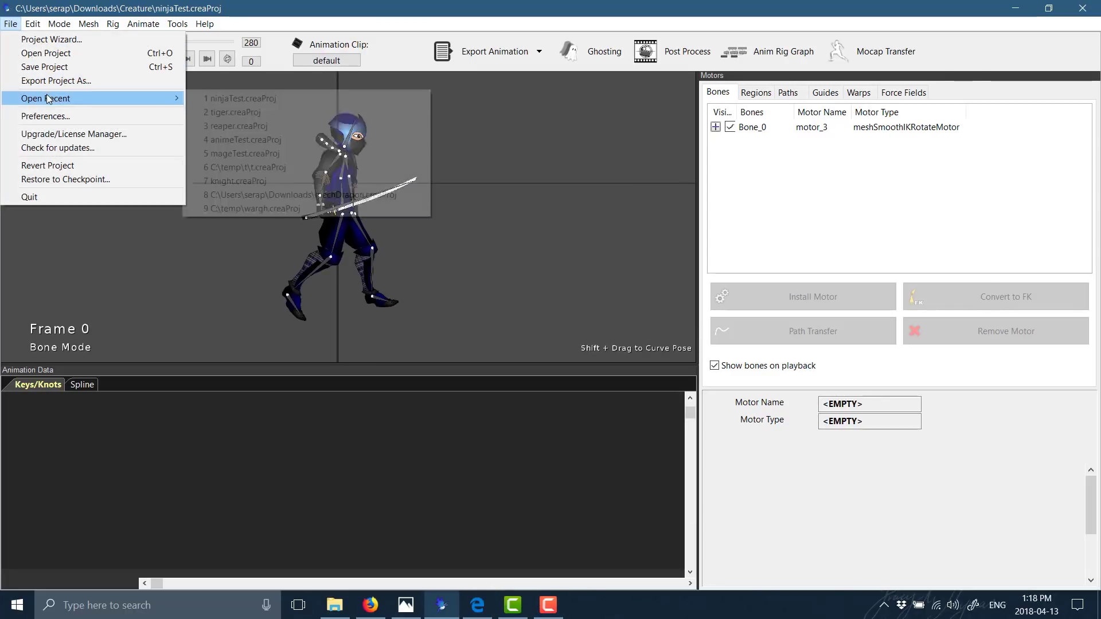
click(232, 112)
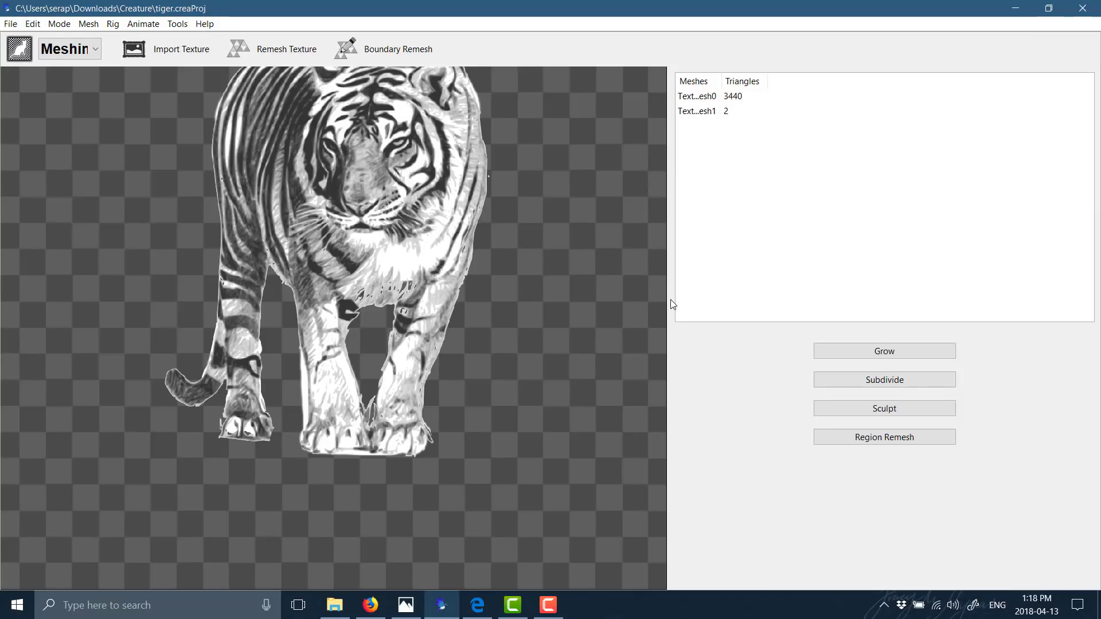
scroll(526, 408, down, 2)
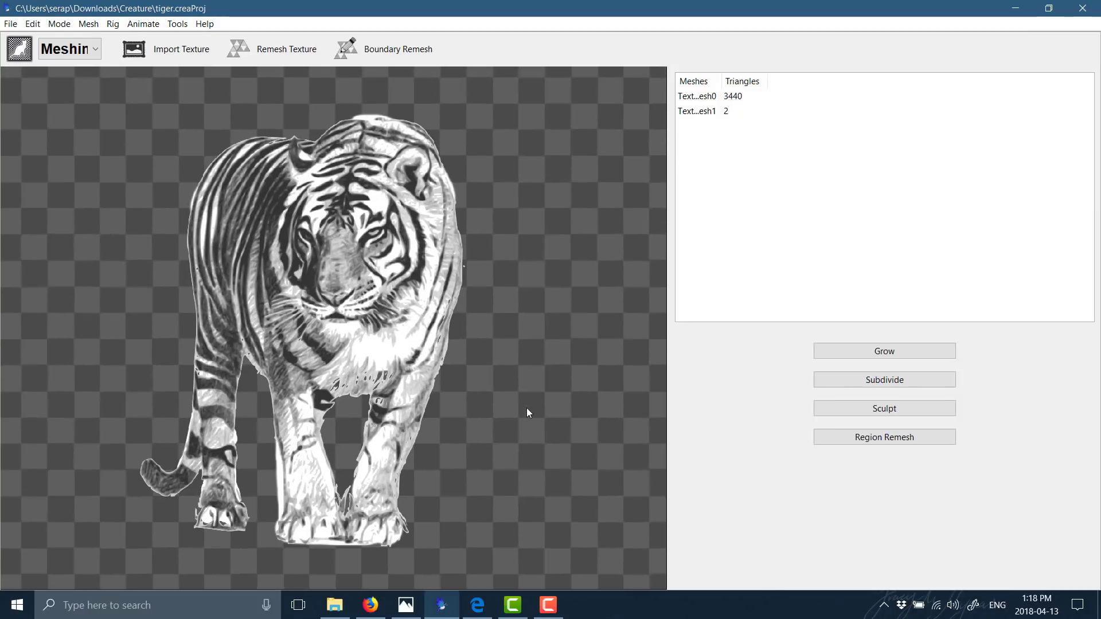
click(348, 224)
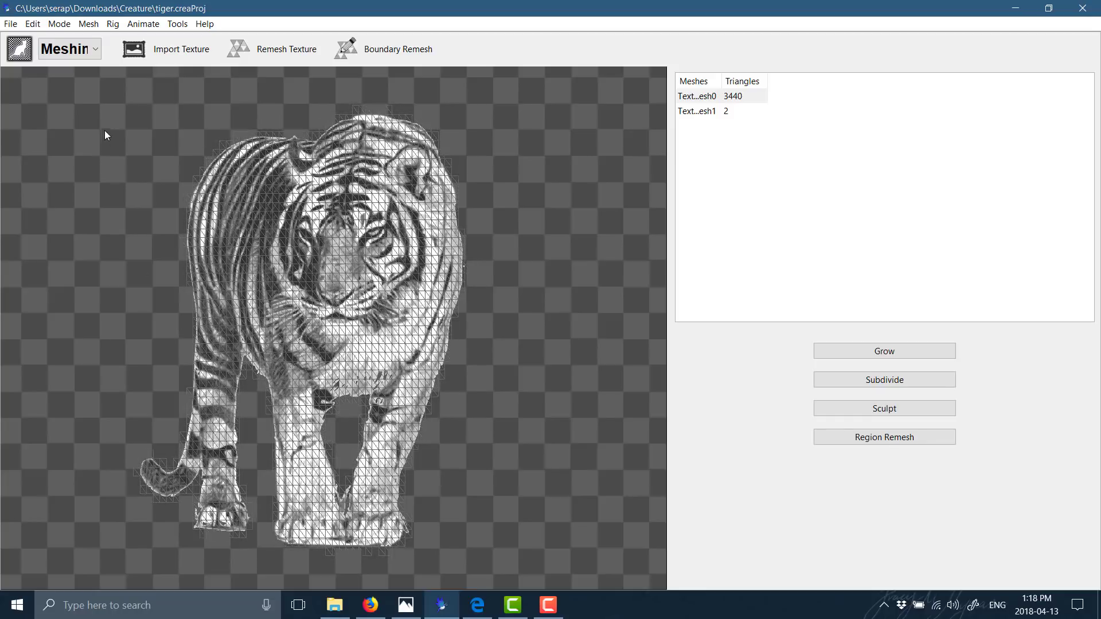
Step: Review the tiger's region and bone structure in Rig mode, and switch the project to Animate mode
click(92, 50)
click(51, 86)
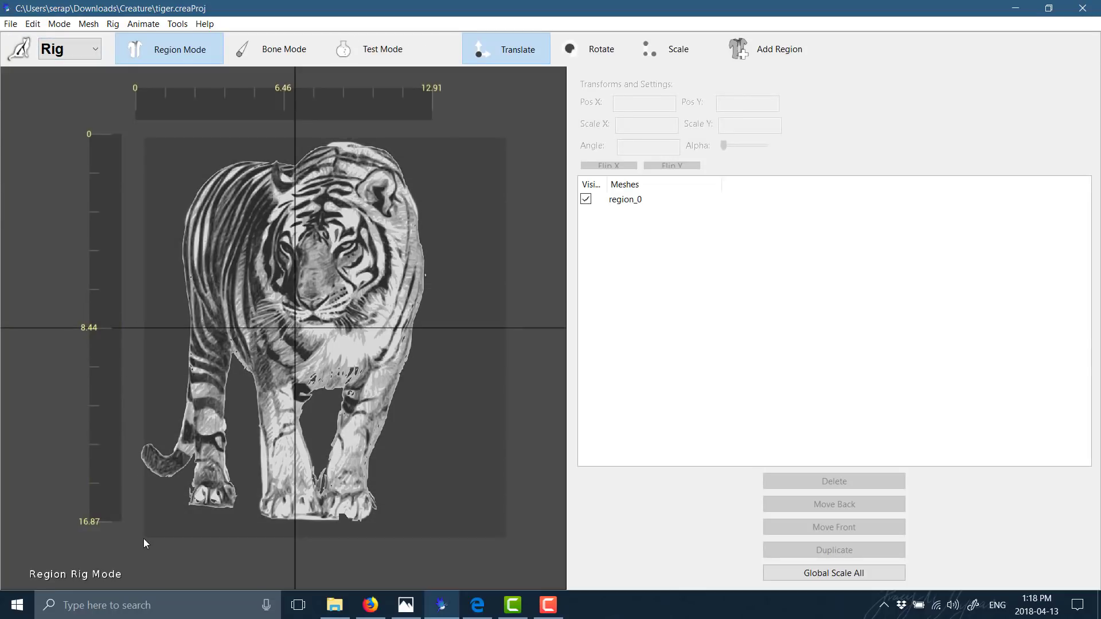
click(609, 202)
click(273, 49)
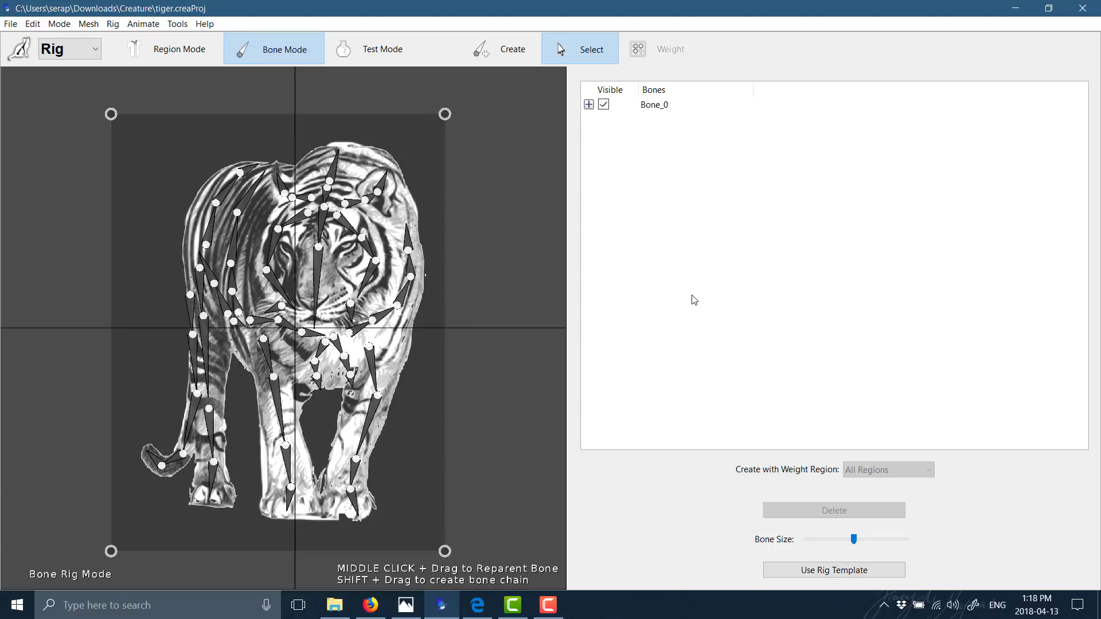
click(80, 49)
click(74, 102)
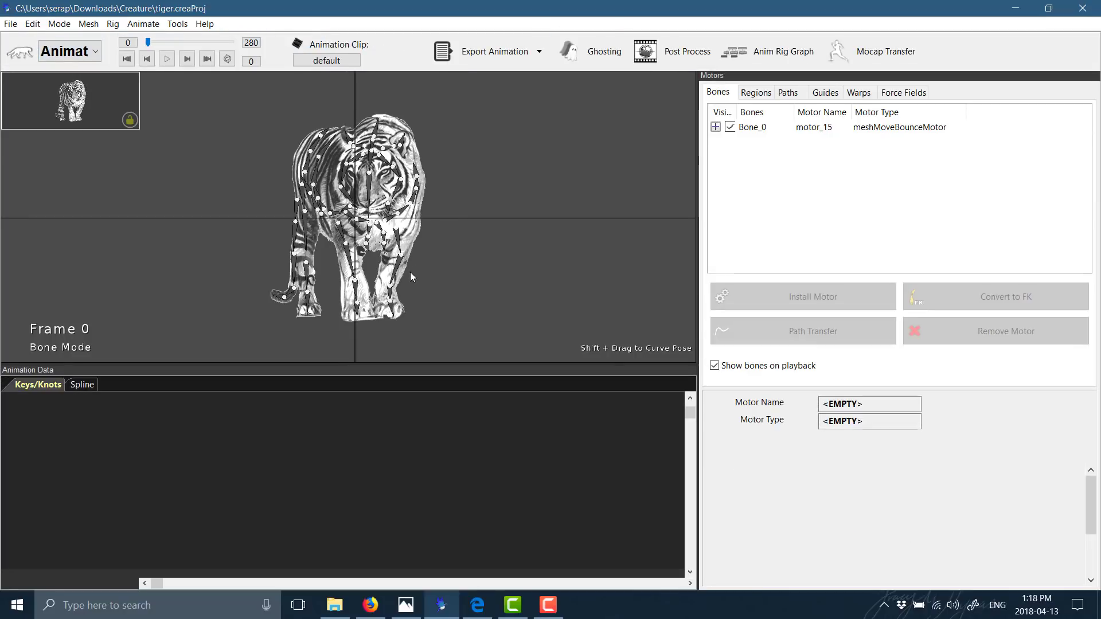
Step: Try shifting the tiger's front paw IK target on Bone_22 to about targetX -0.92 and targetY -7.86
click(348, 252)
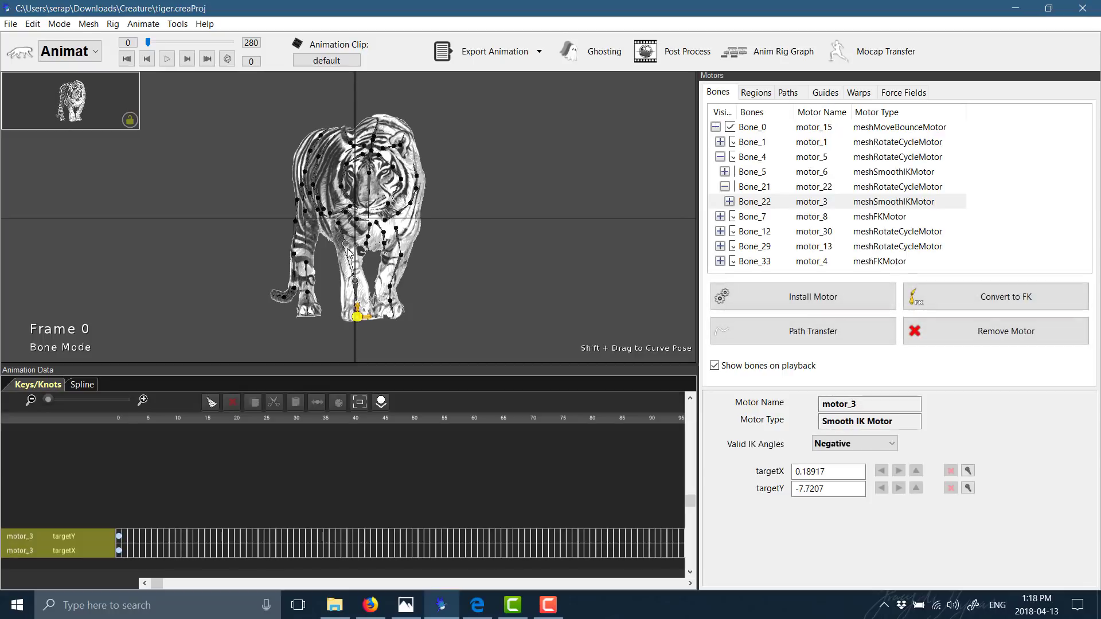
mouse_move(367, 321)
mouse_down()
mouse_move(325, 318)
mouse_move(346, 322)
mouse_up()
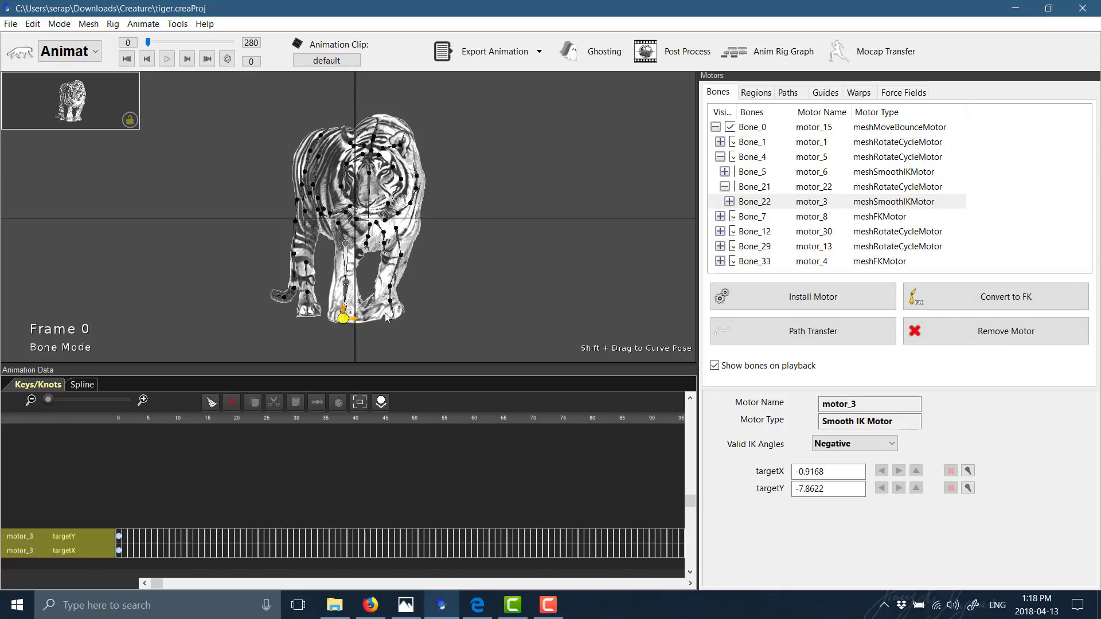
click(399, 297)
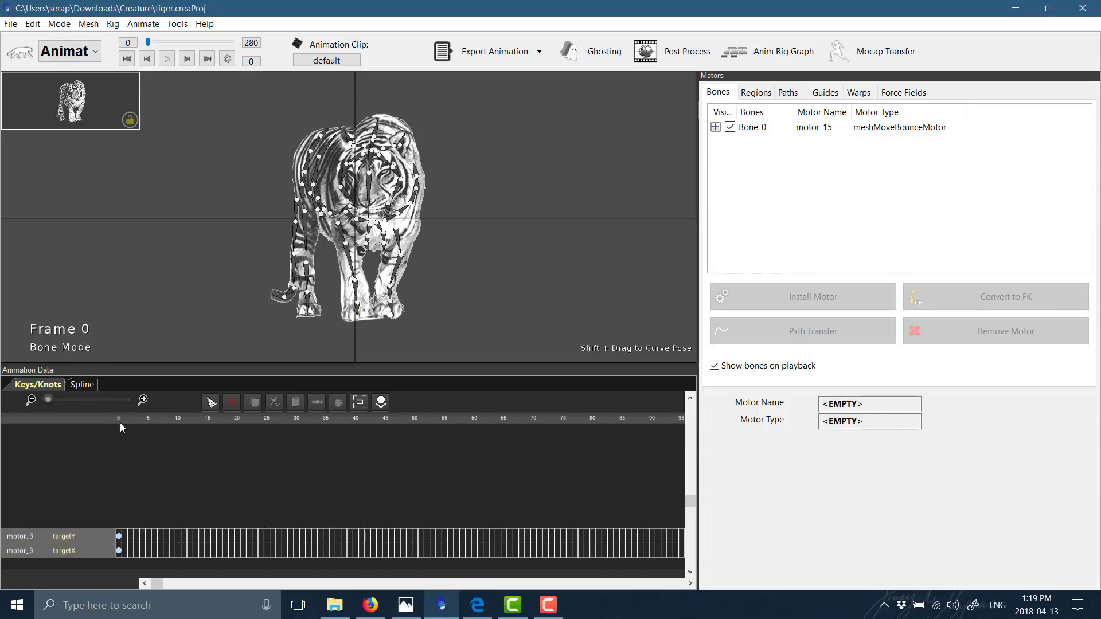
Step: Scrub the opening frames of the tiger's default clip and examine the bones around its face up close
mouse_move(120, 418)
mouse_down()
mouse_move(655, 415)
mouse_move(126, 424)
mouse_move(245, 408)
mouse_move(128, 418)
mouse_up()
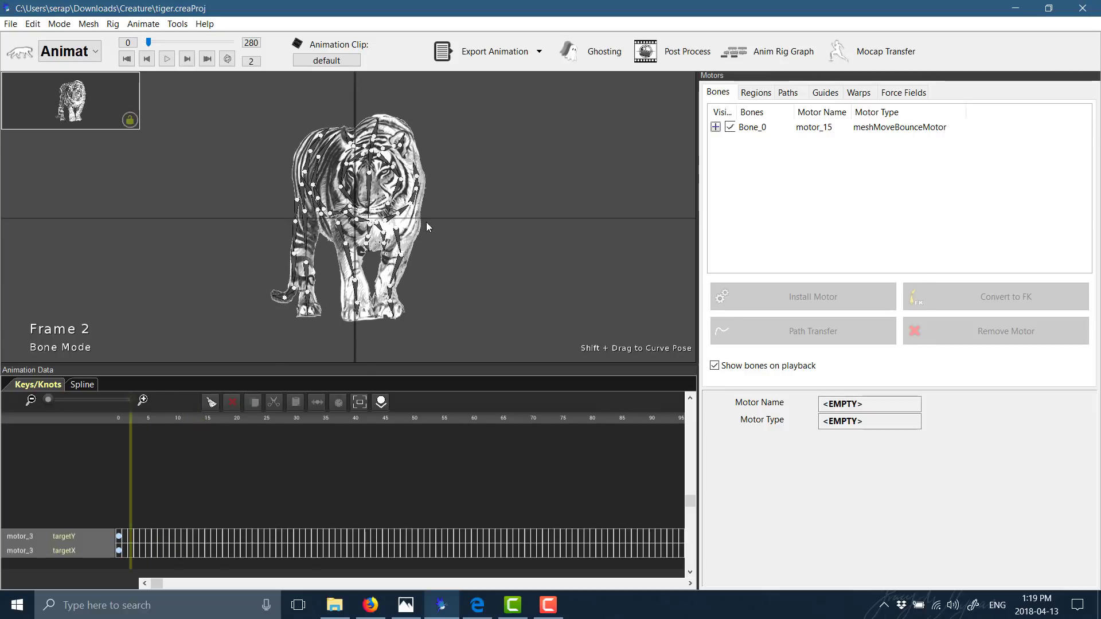
scroll(425, 224, up, 5)
scroll(526, 200, down, 5)
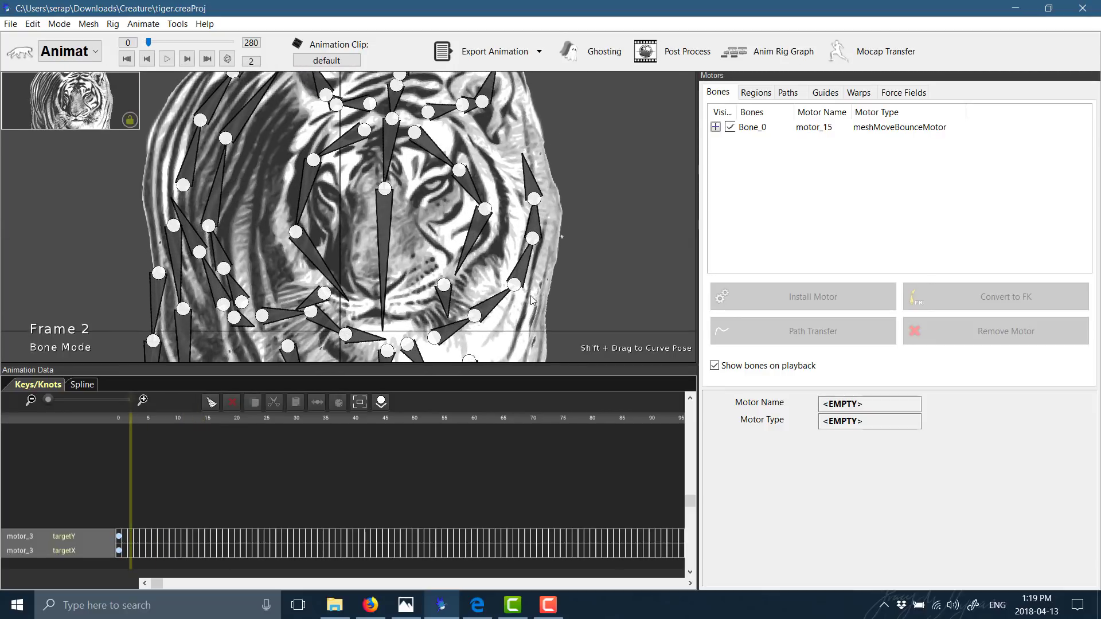
drag(154, 420, 124, 425)
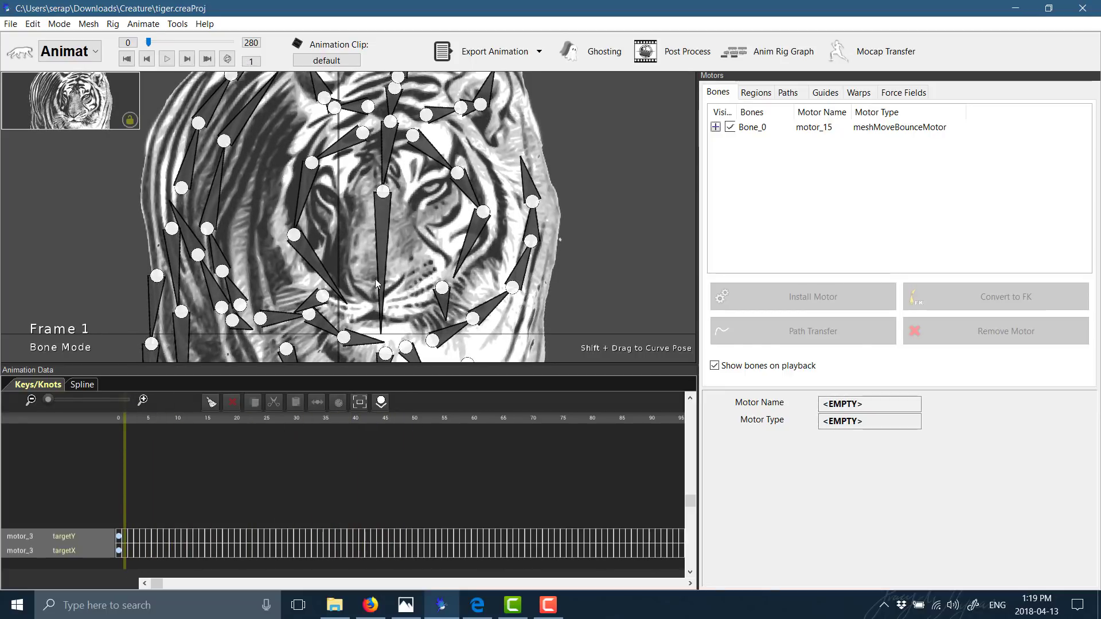
Step: Open region_0's Control Points Motor for editing, check its author mode and switch to animating its nodes
click(766, 94)
click(764, 129)
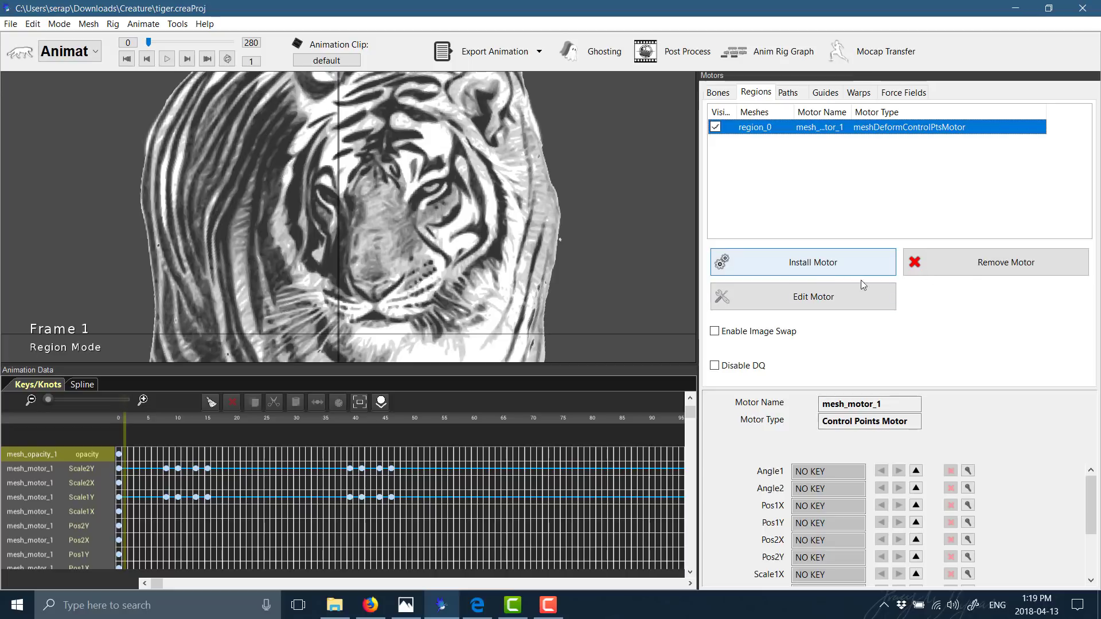
click(807, 297)
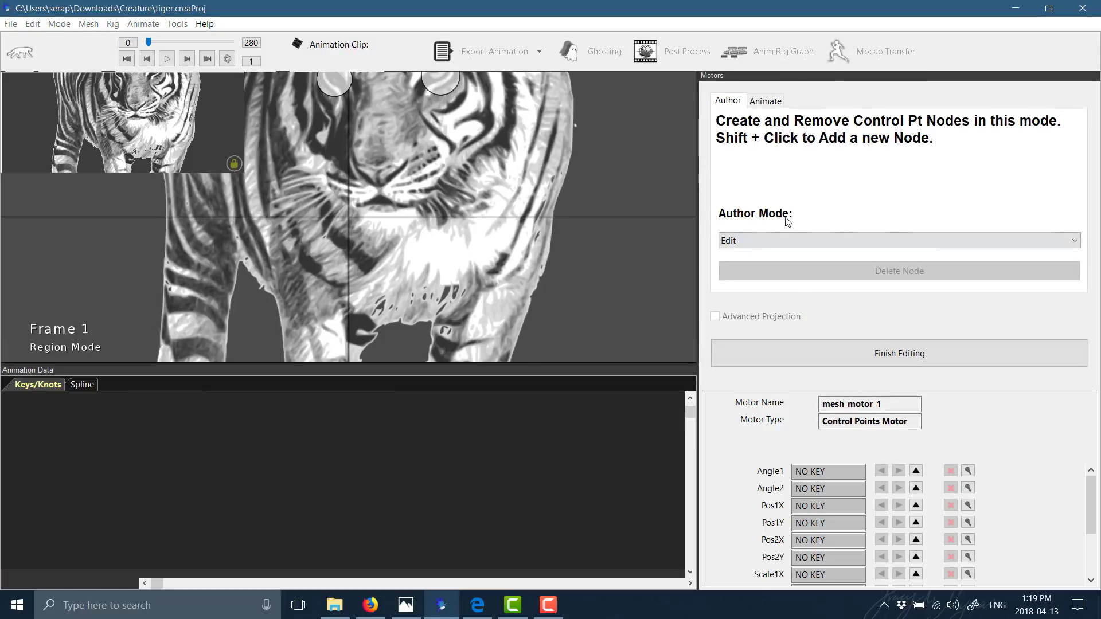
click(814, 241)
click(814, 244)
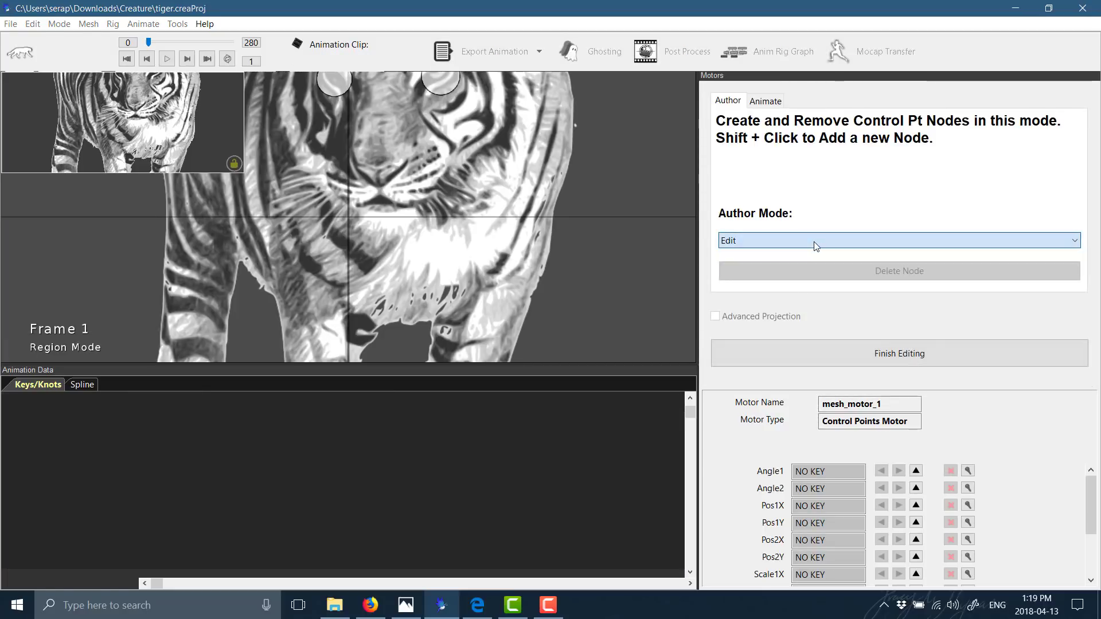
click(762, 103)
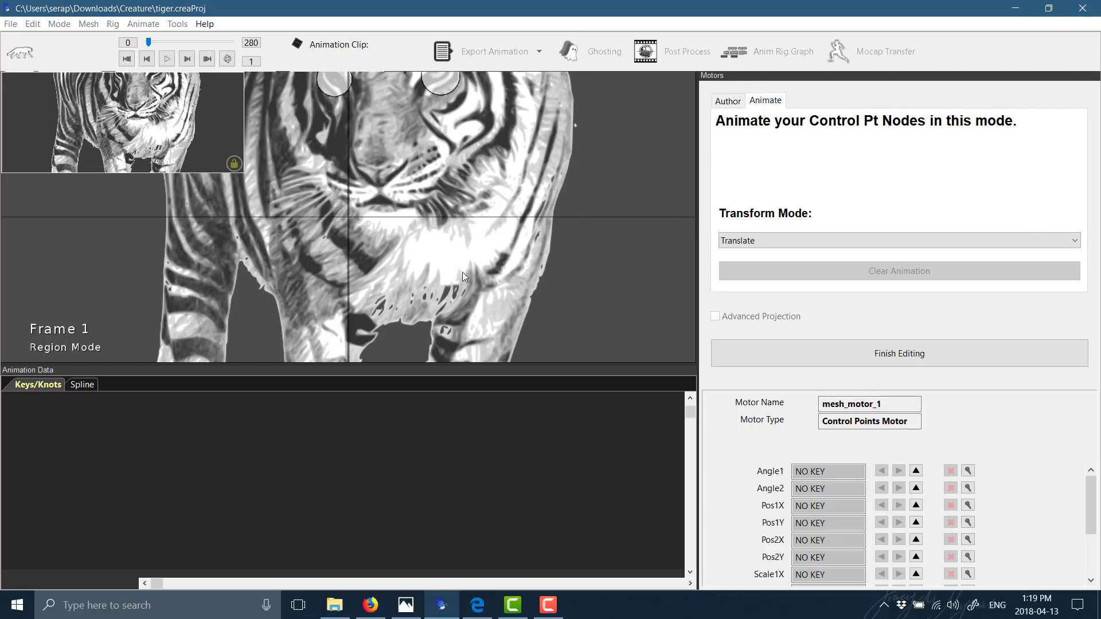
Step: Select each eye's control node in turn and inspect the Scale1Y and Scale2Y blink keys at frames 8, 10, 13 and 15
click(328, 89)
click(435, 89)
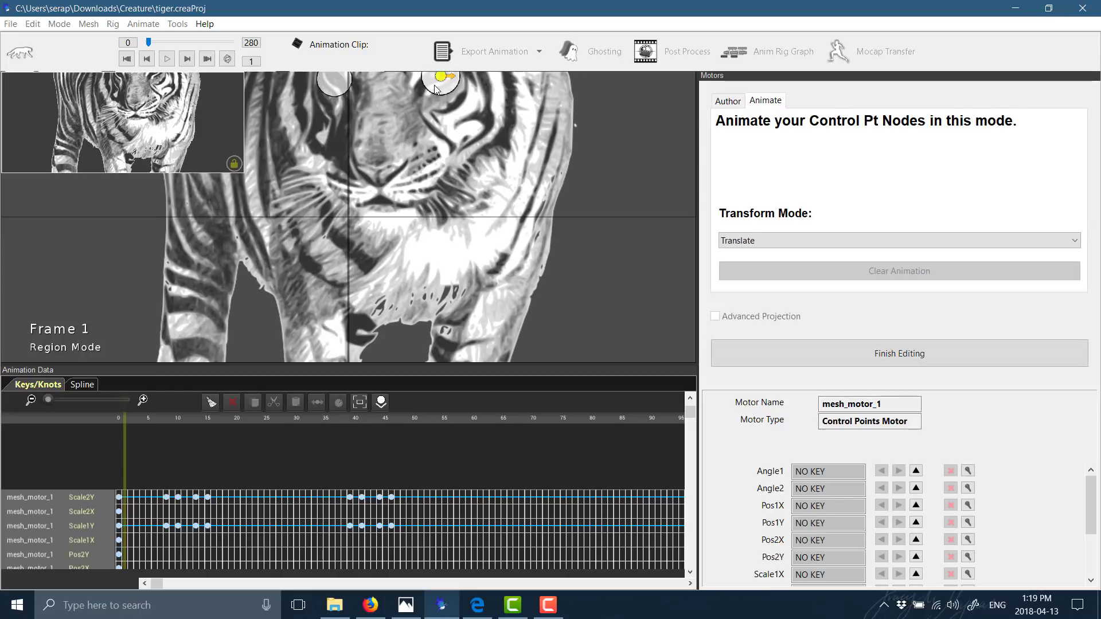
click(347, 84)
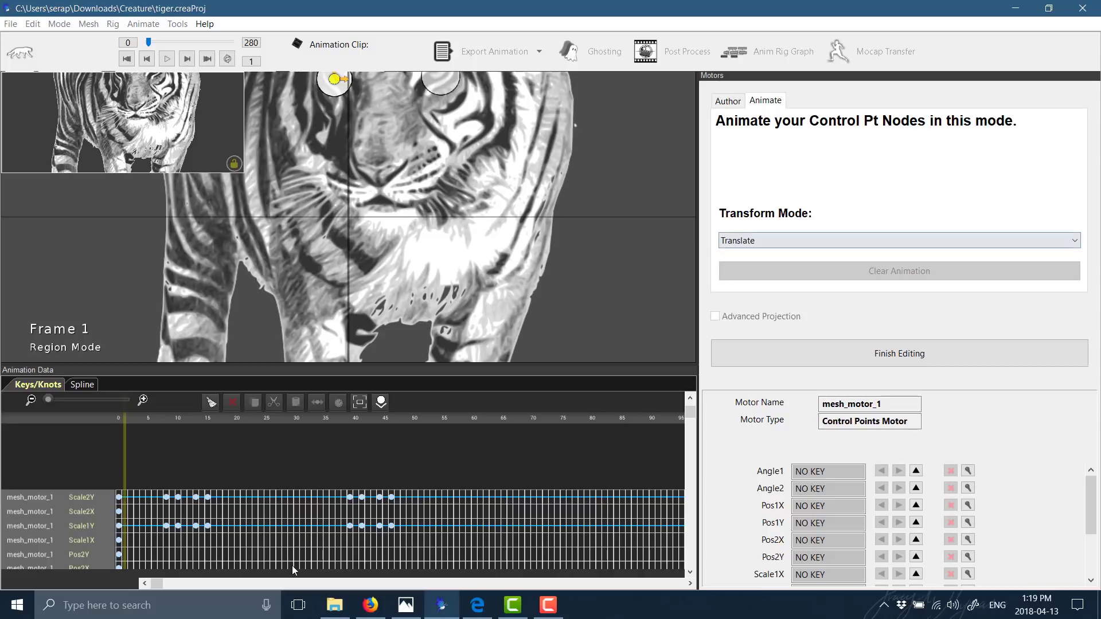
click(166, 497)
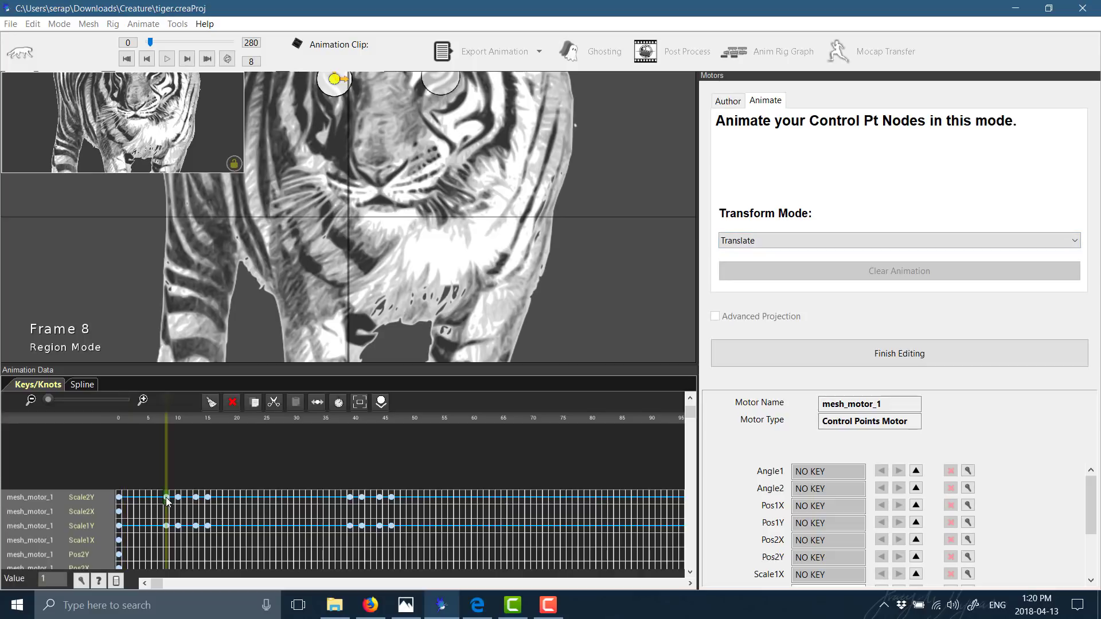
click(179, 497)
click(196, 497)
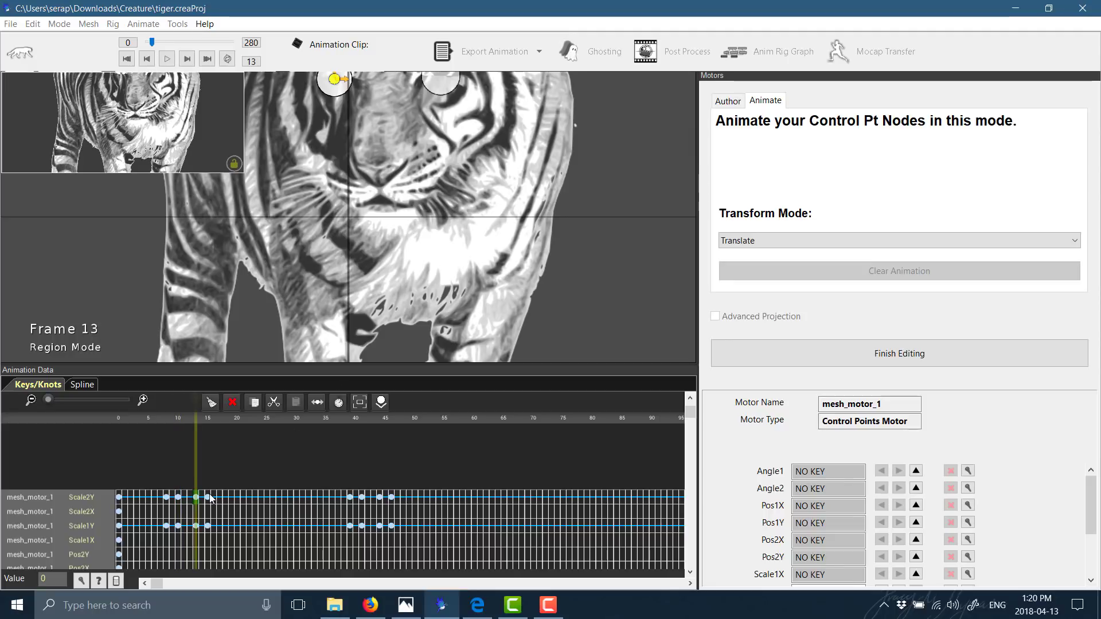
click(207, 498)
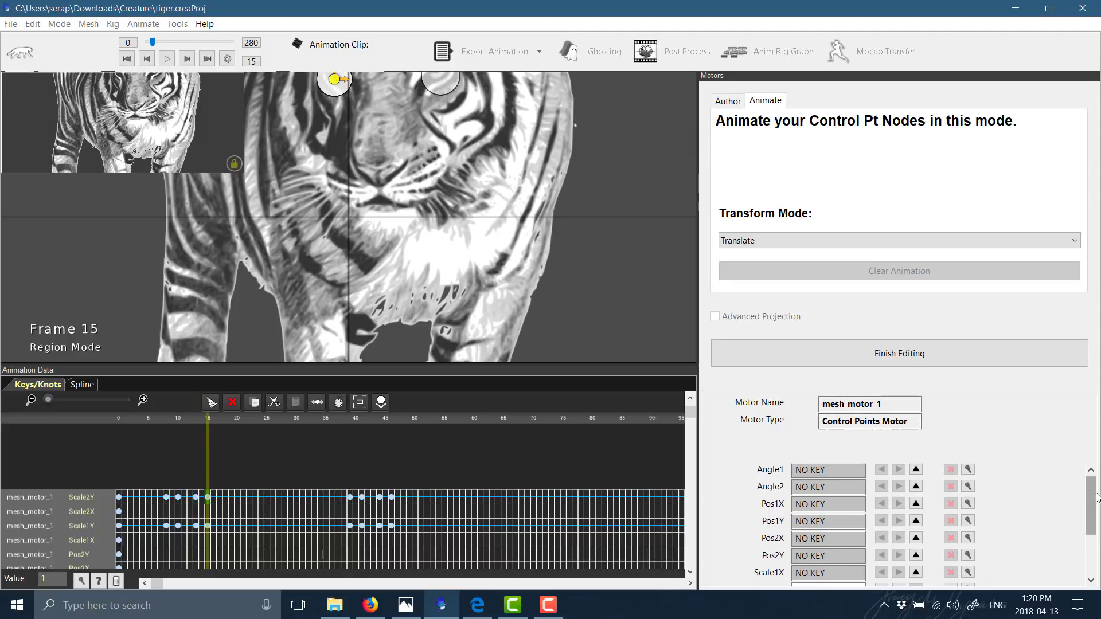
scroll(1077, 476, down, 2)
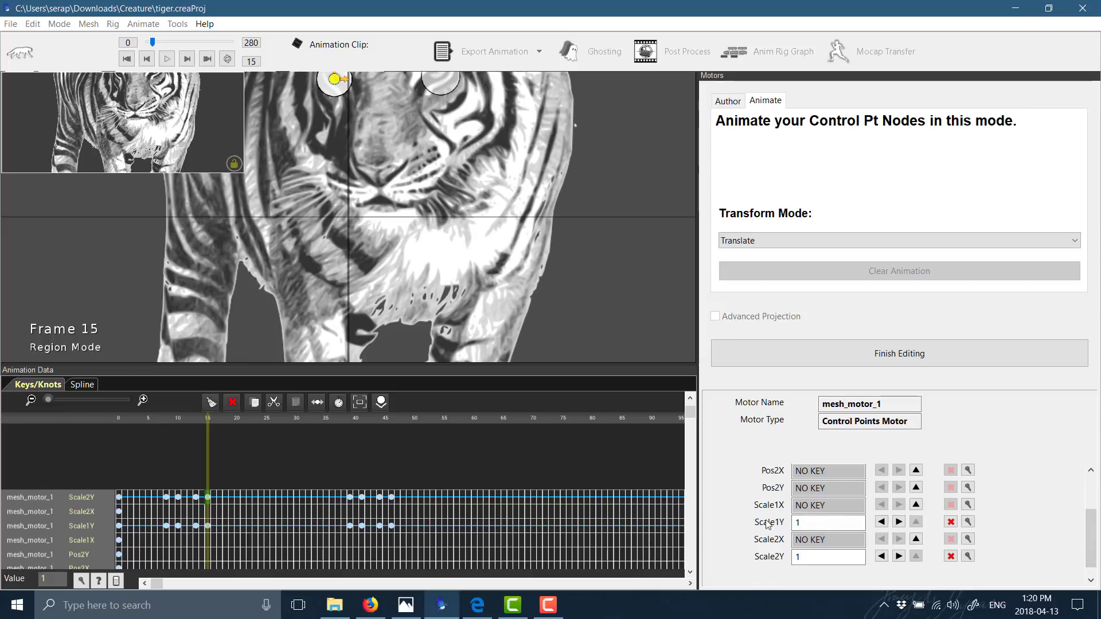
click(196, 498)
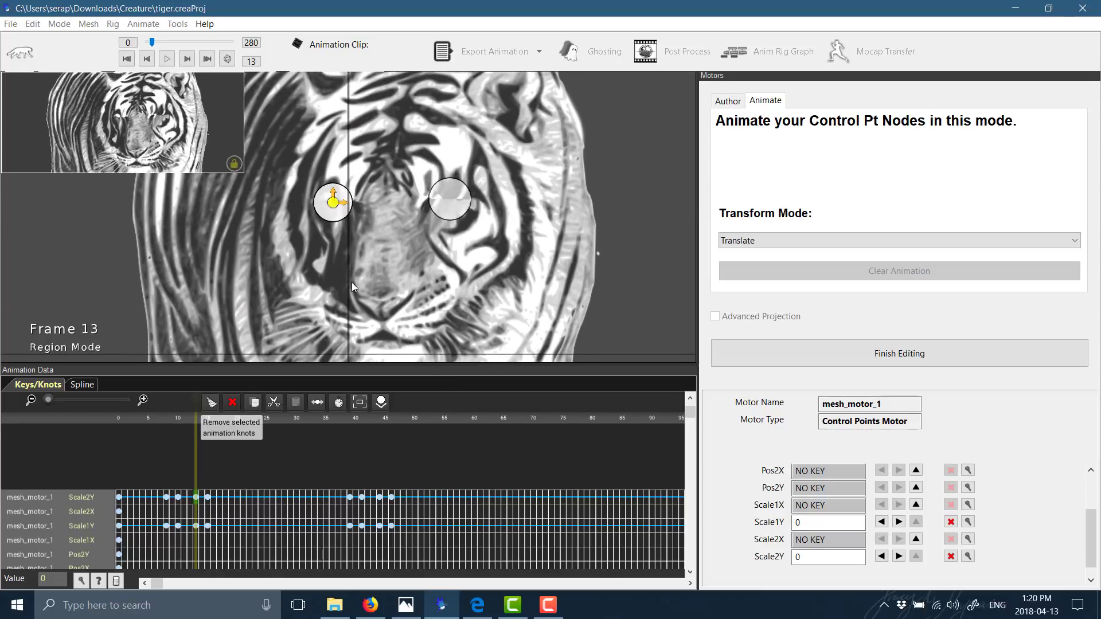
click(208, 497)
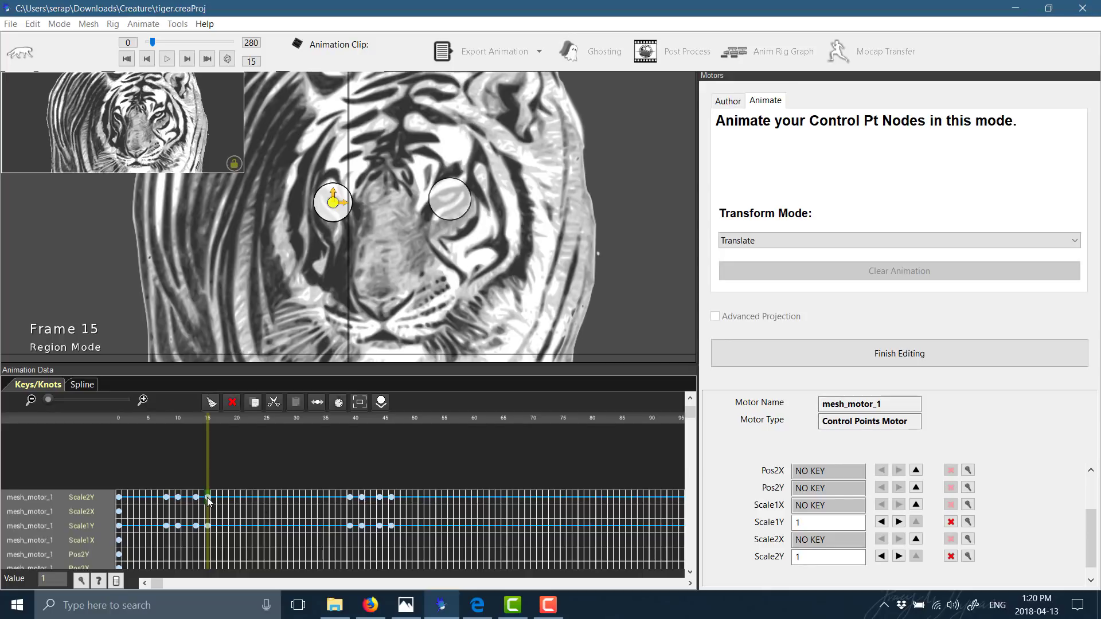
Step: Shift the Scale2Y key at frame 15 by 5 frames, finish editing the motor and scrub through the blink to frame 36
drag(209, 498, 238, 499)
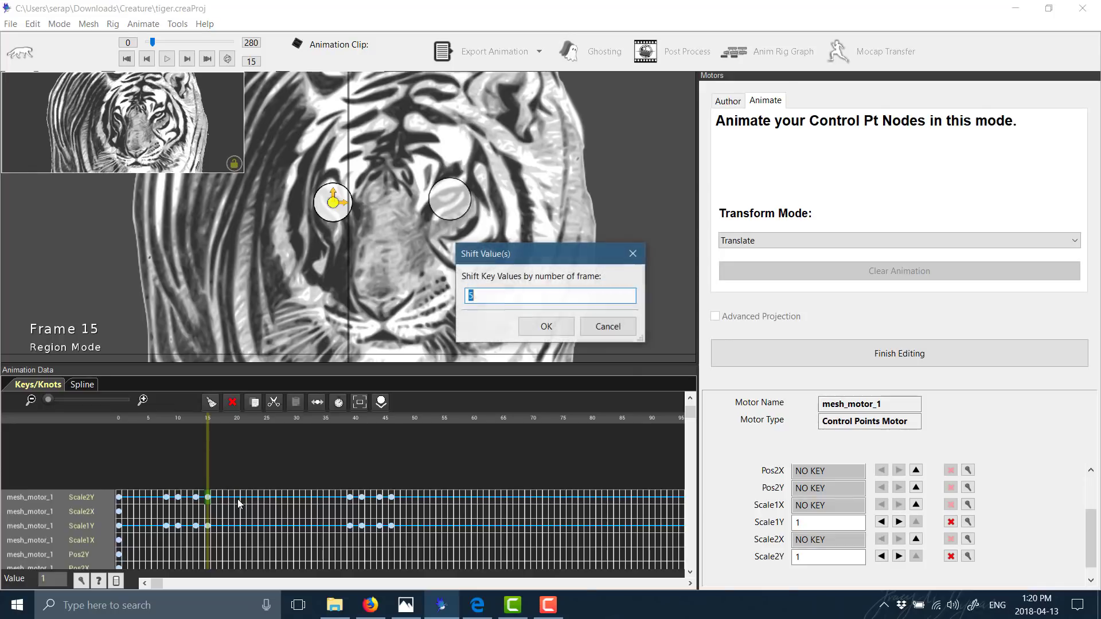
click(556, 331)
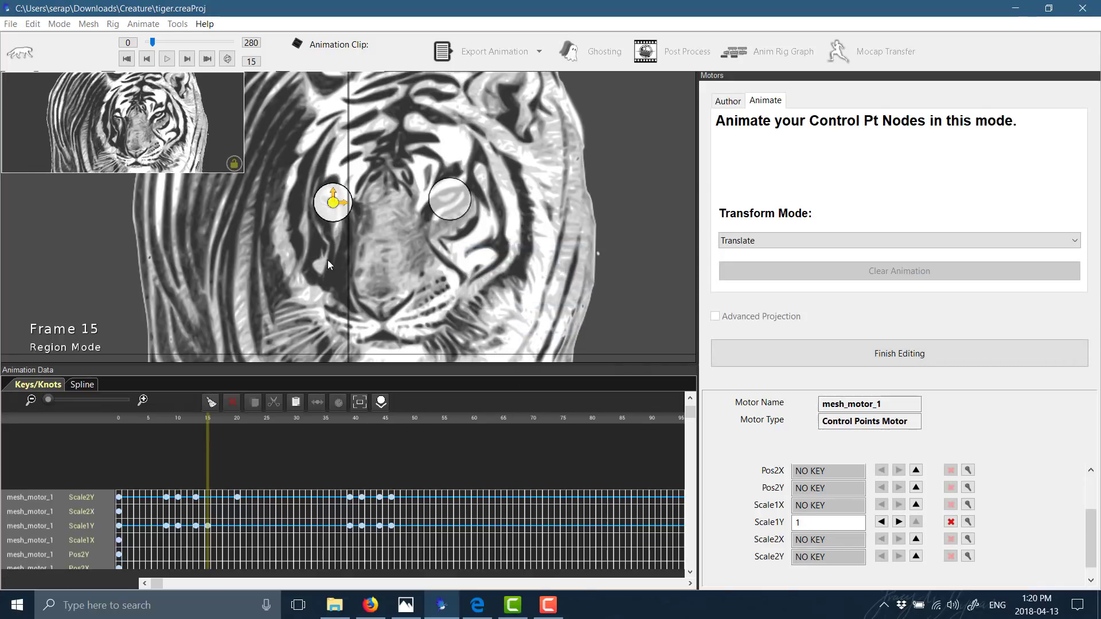
click(866, 352)
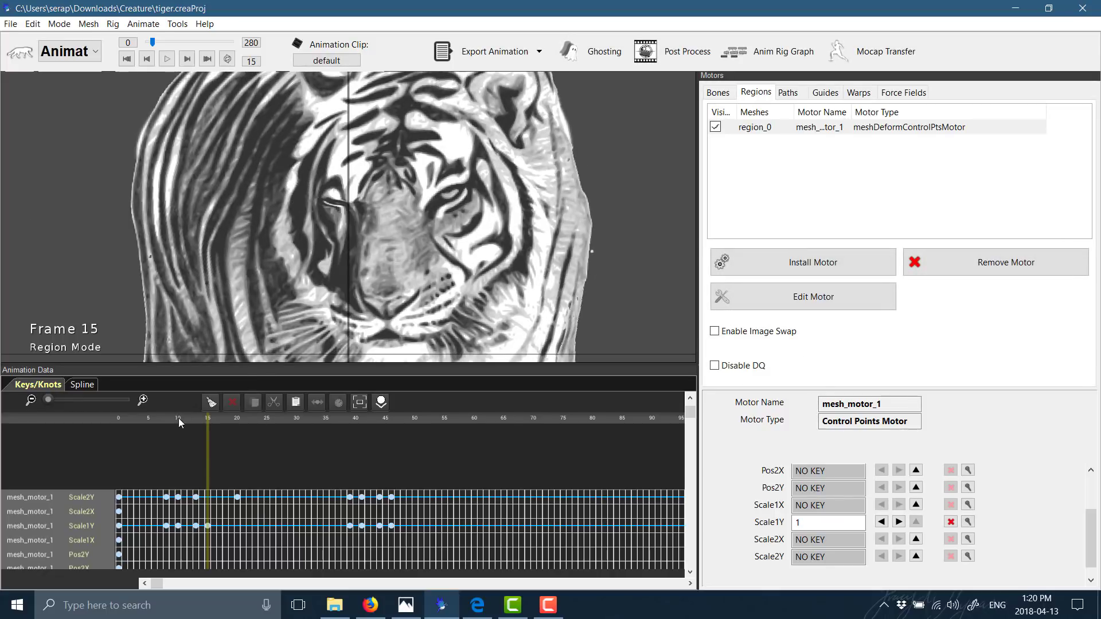
drag(177, 418, 223, 418)
drag(232, 418, 333, 429)
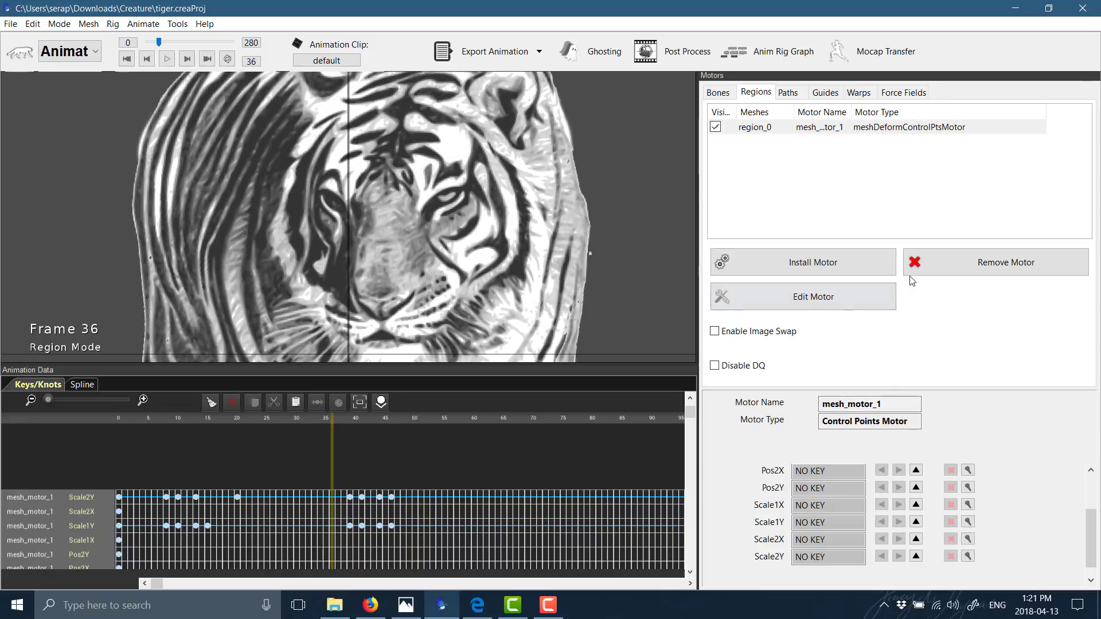
Step: Review the motor types available for the tiger's region, from Blink Motor to Simple Transform Motor, without installing one
click(805, 267)
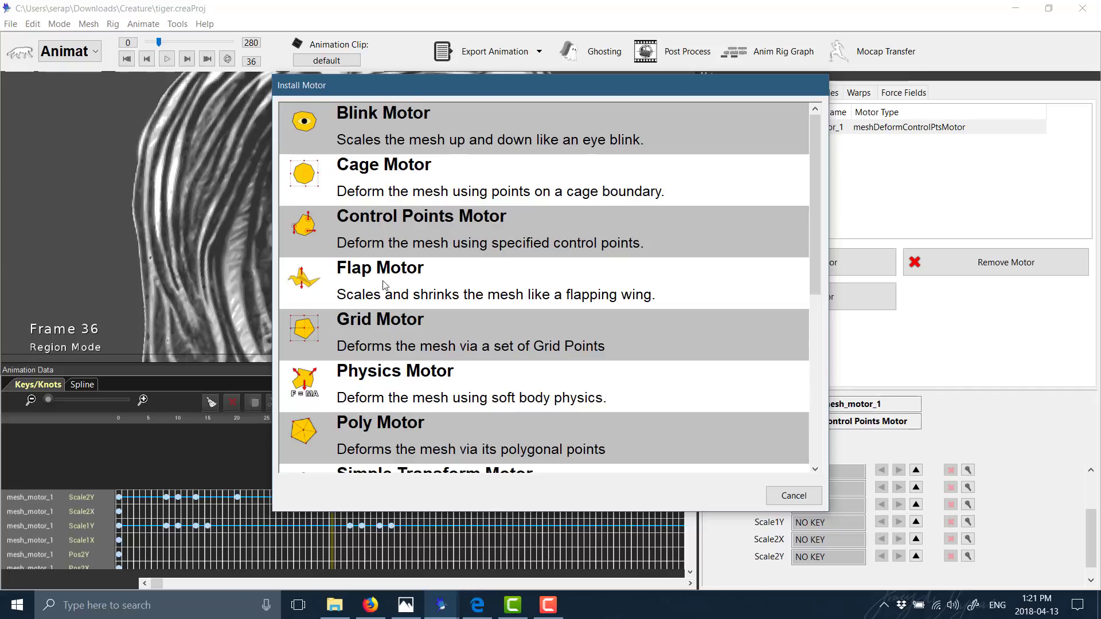
scroll(422, 324, down, 1)
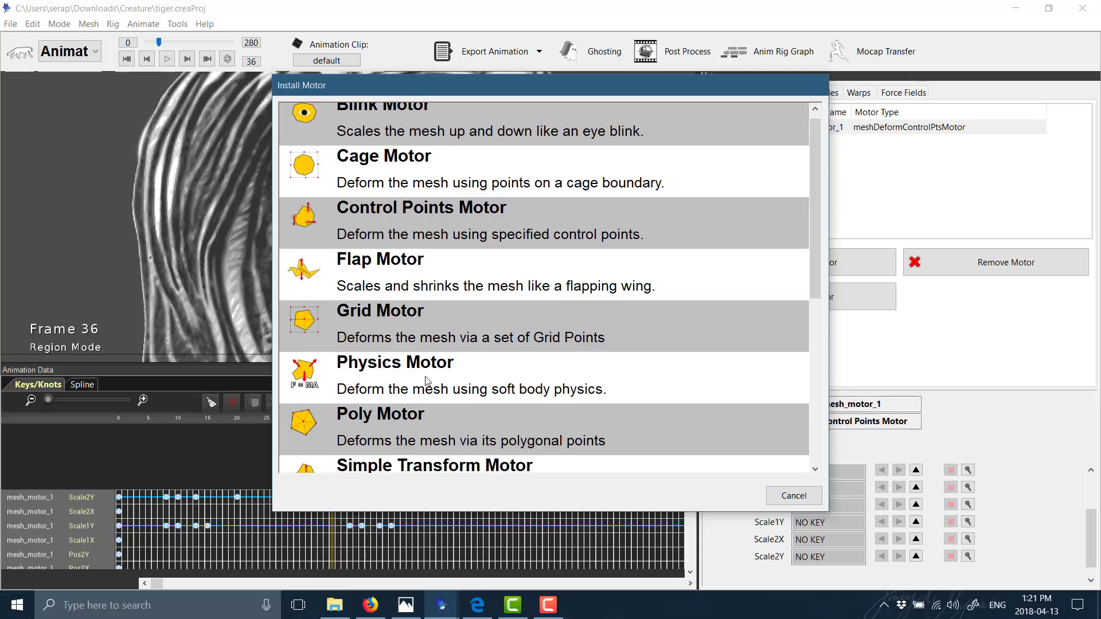
scroll(567, 360, down, 1)
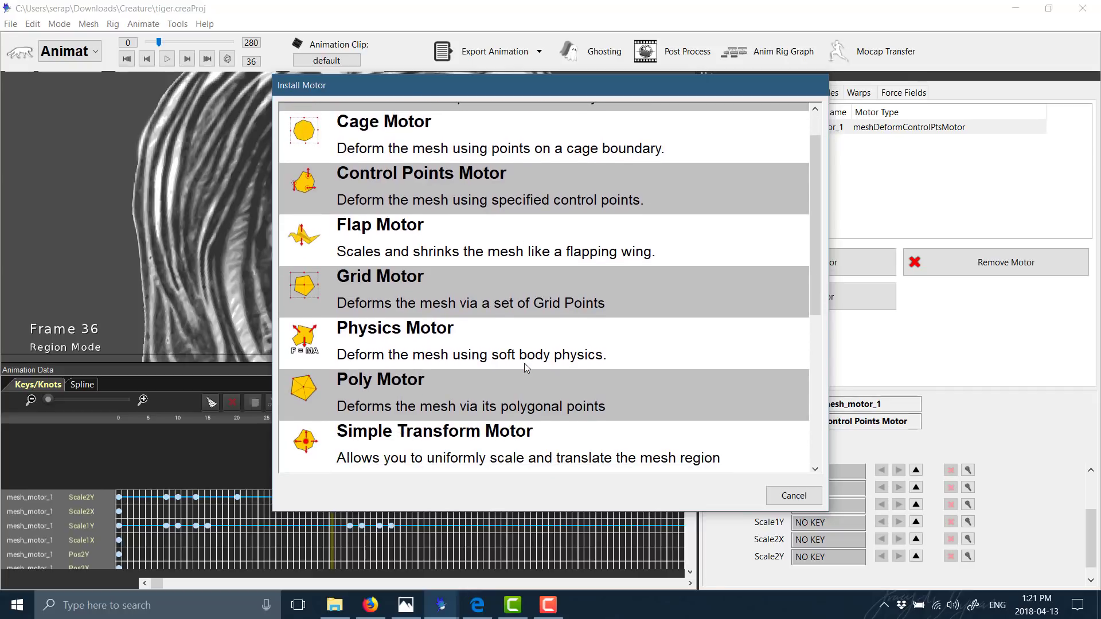
scroll(553, 398, down, 1)
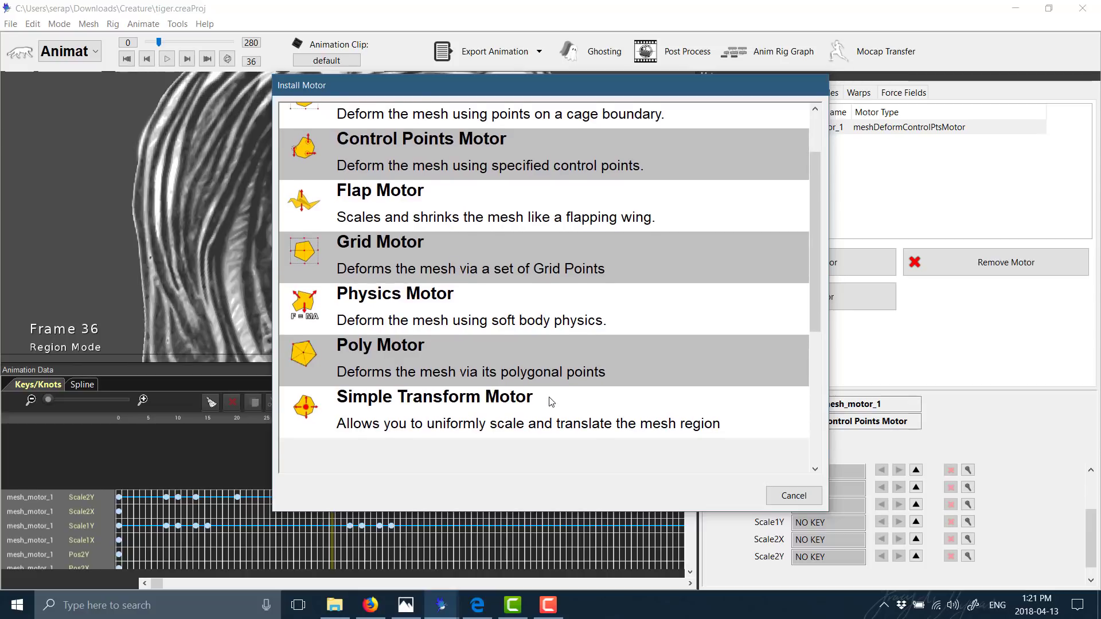
scroll(551, 402, up, 2)
scroll(535, 357, up, 1)
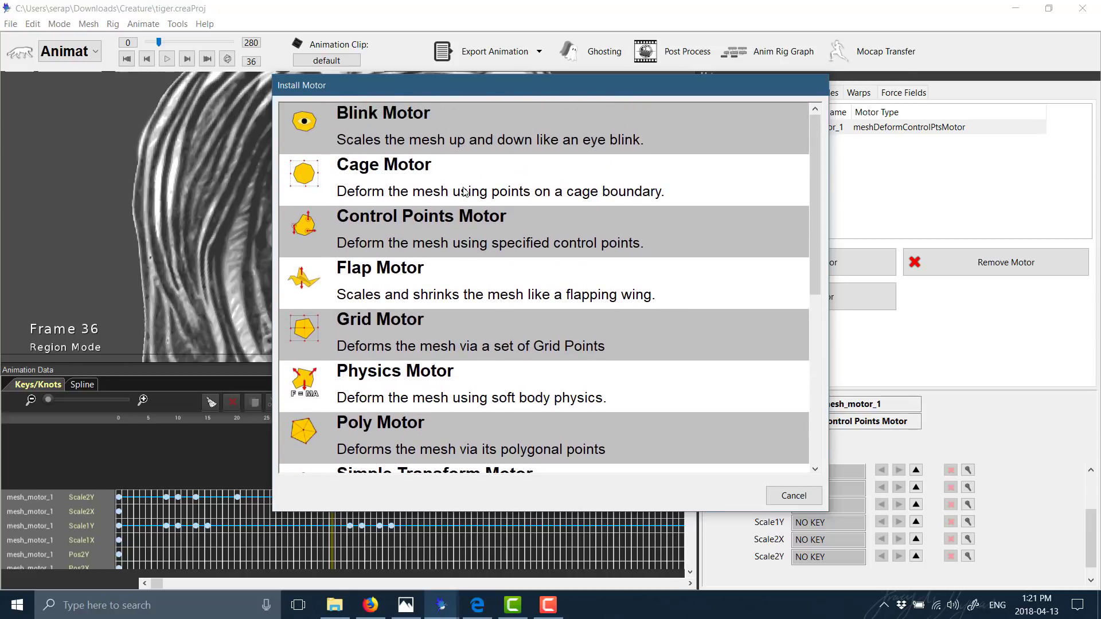
click(803, 495)
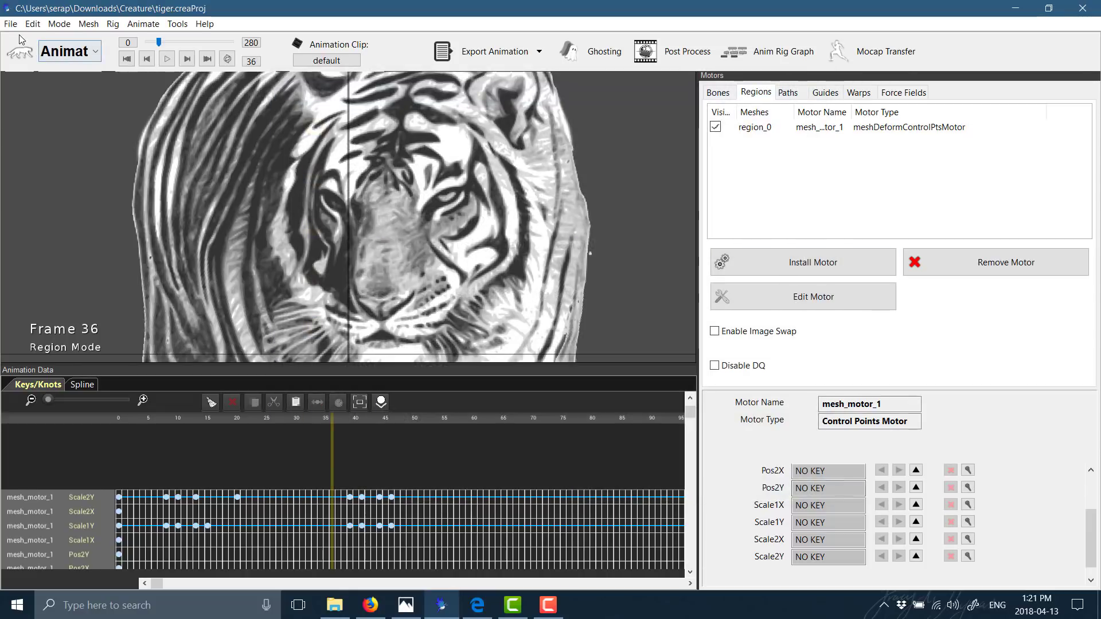
Step: Open the recent project ninjaTest.creaProj without saving the tiger changes, and switch it to Animate mode
click(9, 24)
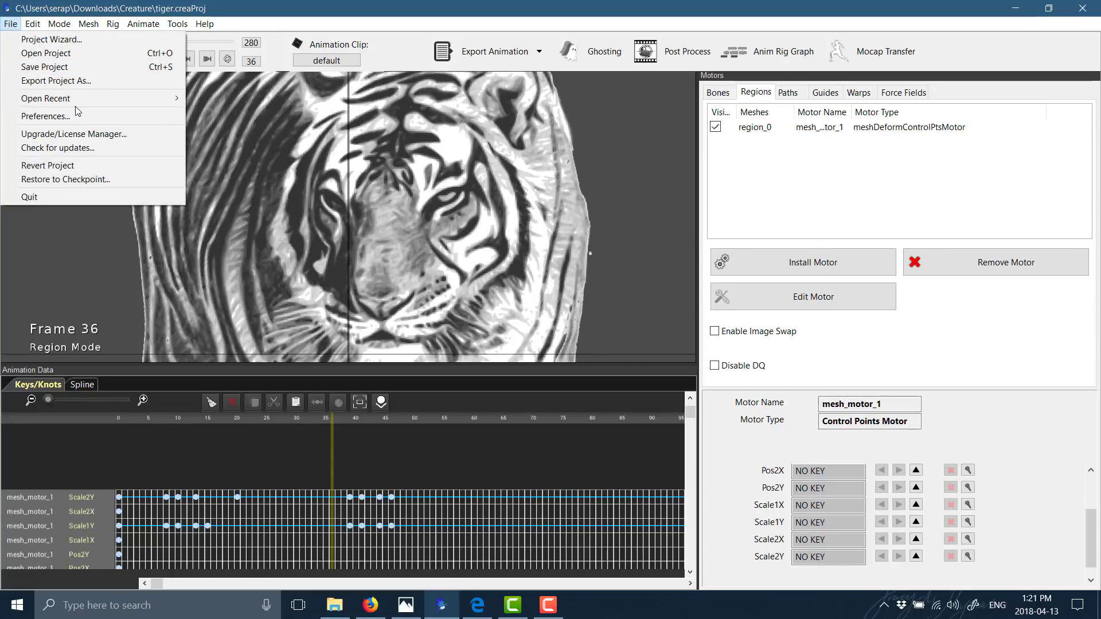
mouse_move(79, 99)
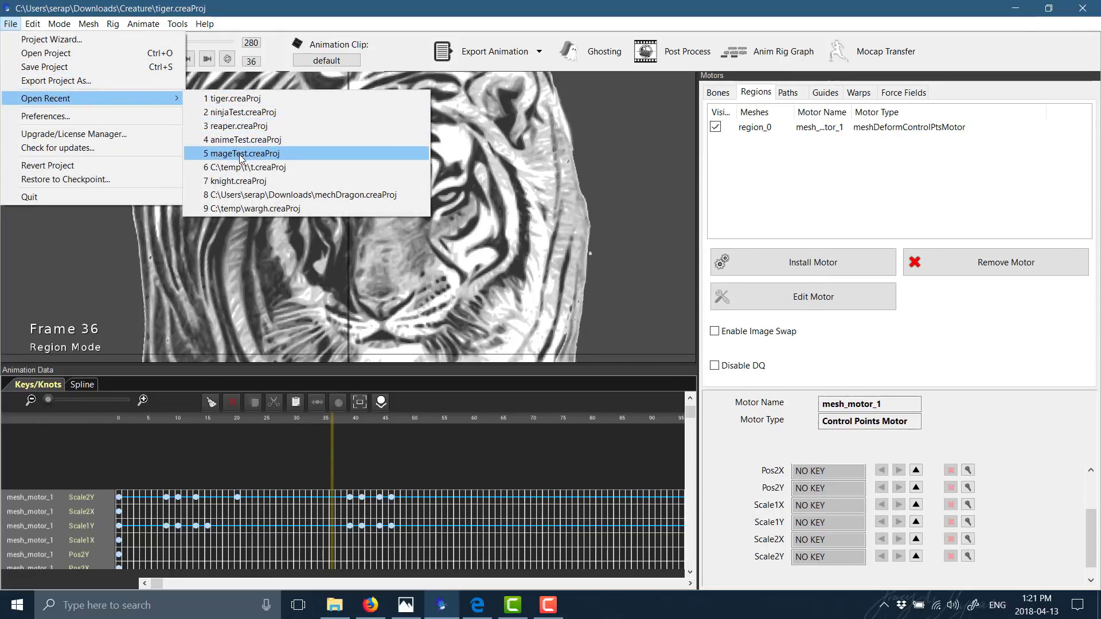
click(252, 113)
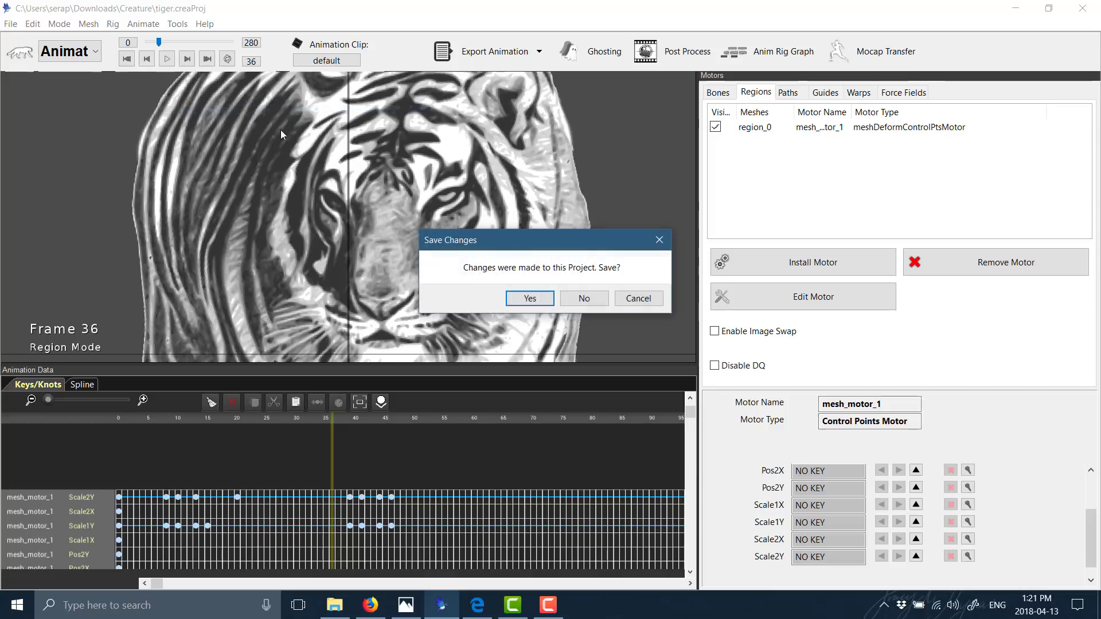
click(585, 298)
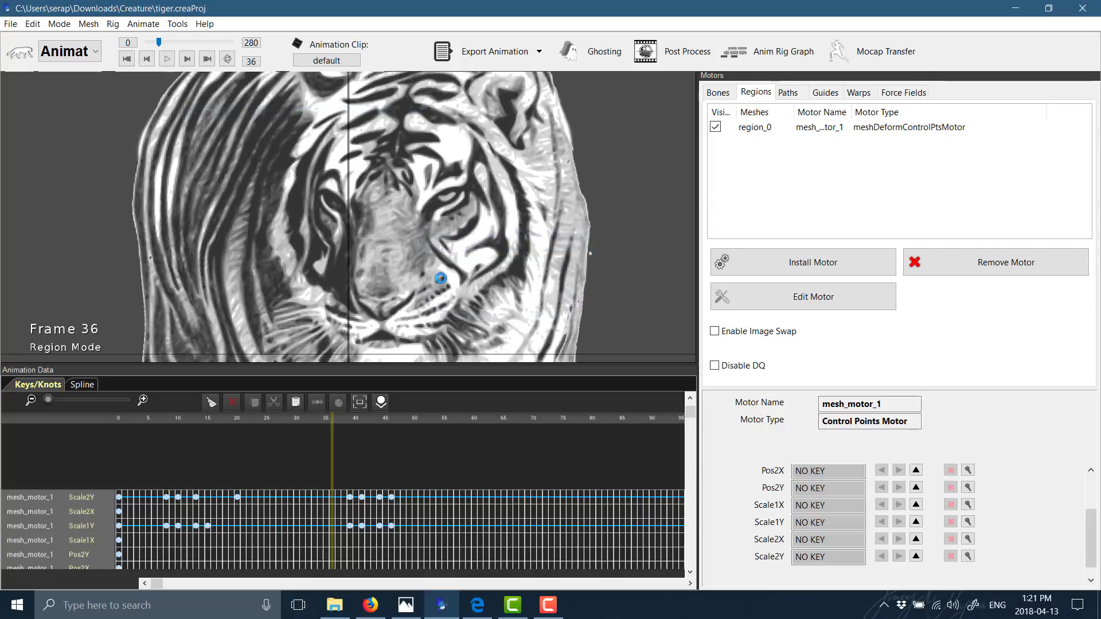
click(86, 49)
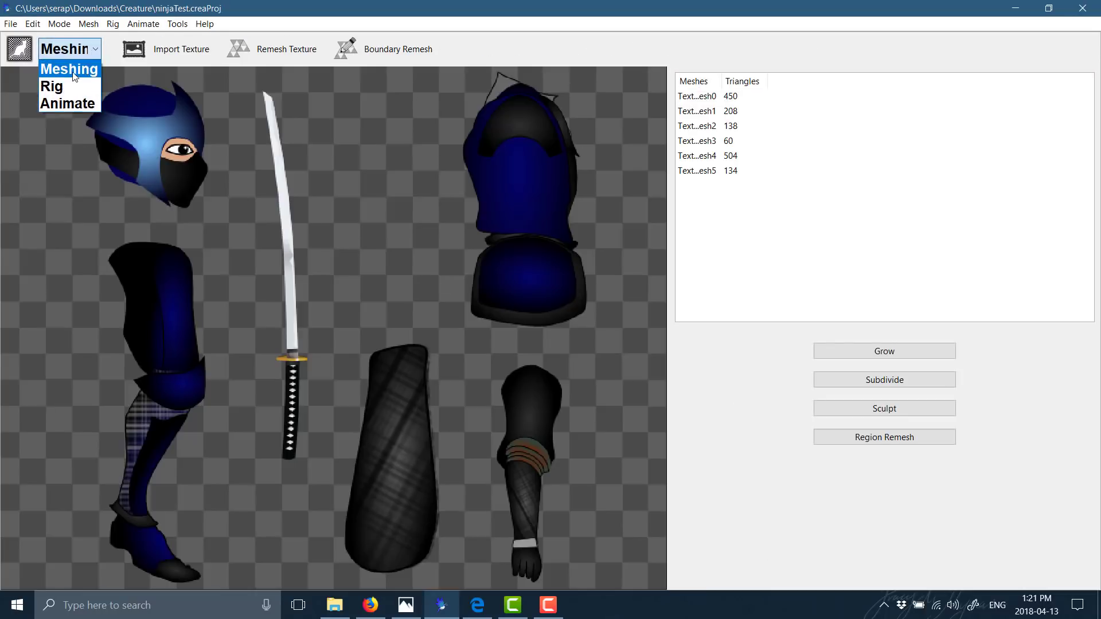
click(77, 103)
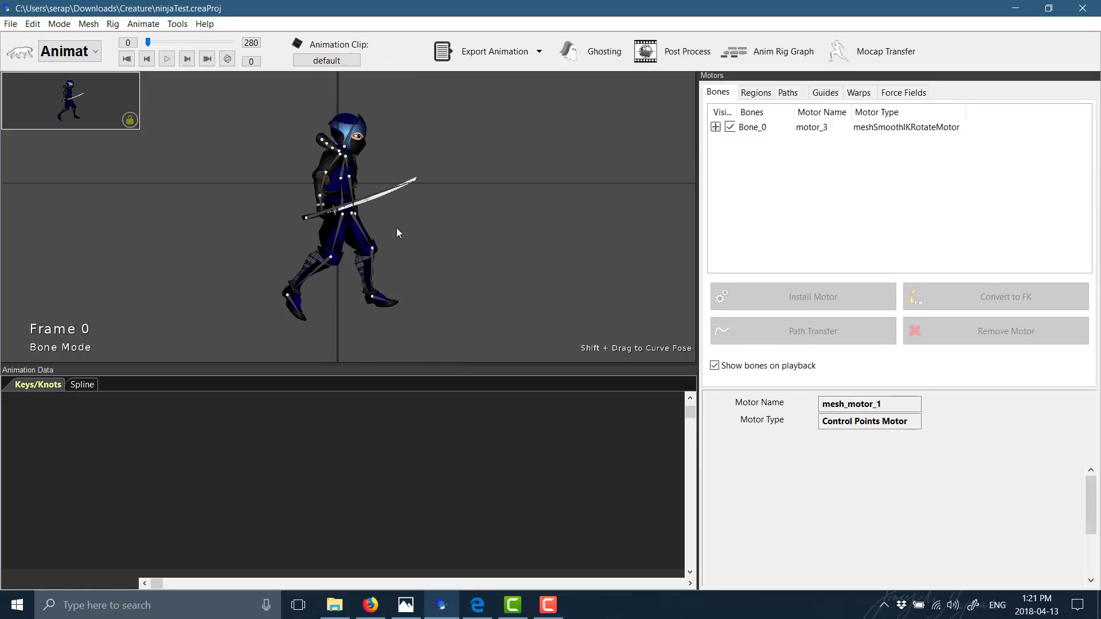
Step: Install a Physics Motor on the ninja's Sword region and select that region to show the motor's settings
click(757, 94)
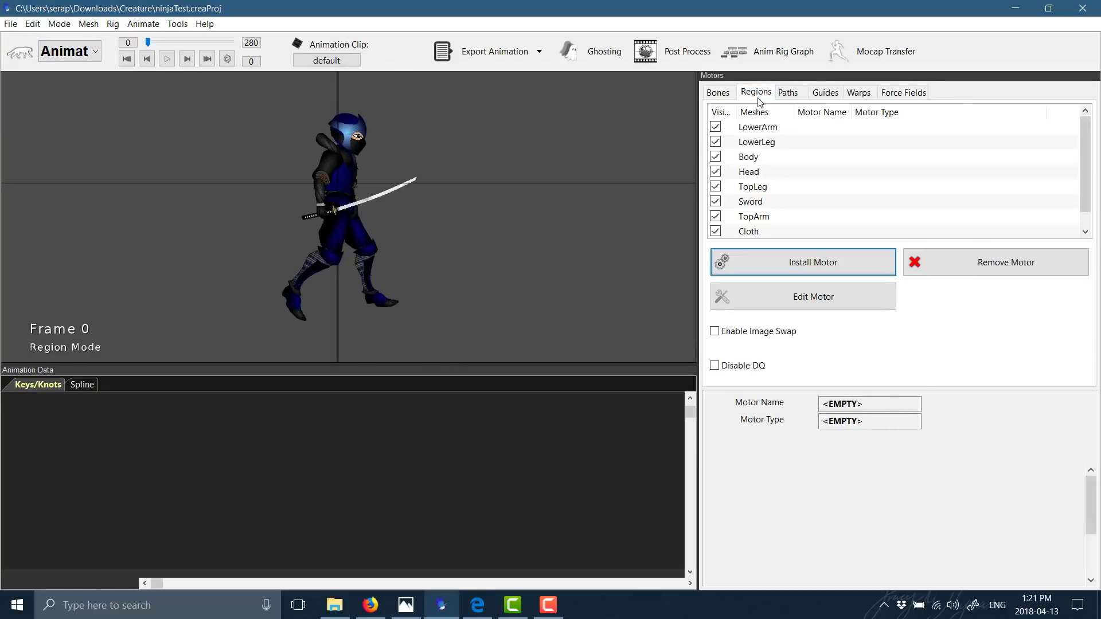
click(747, 204)
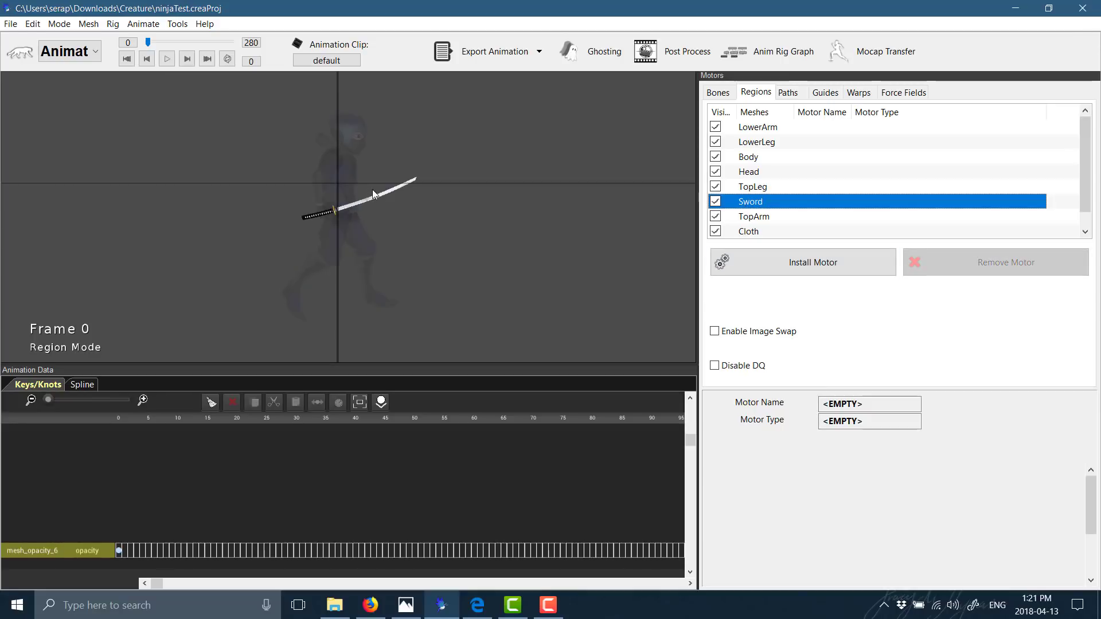
click(835, 269)
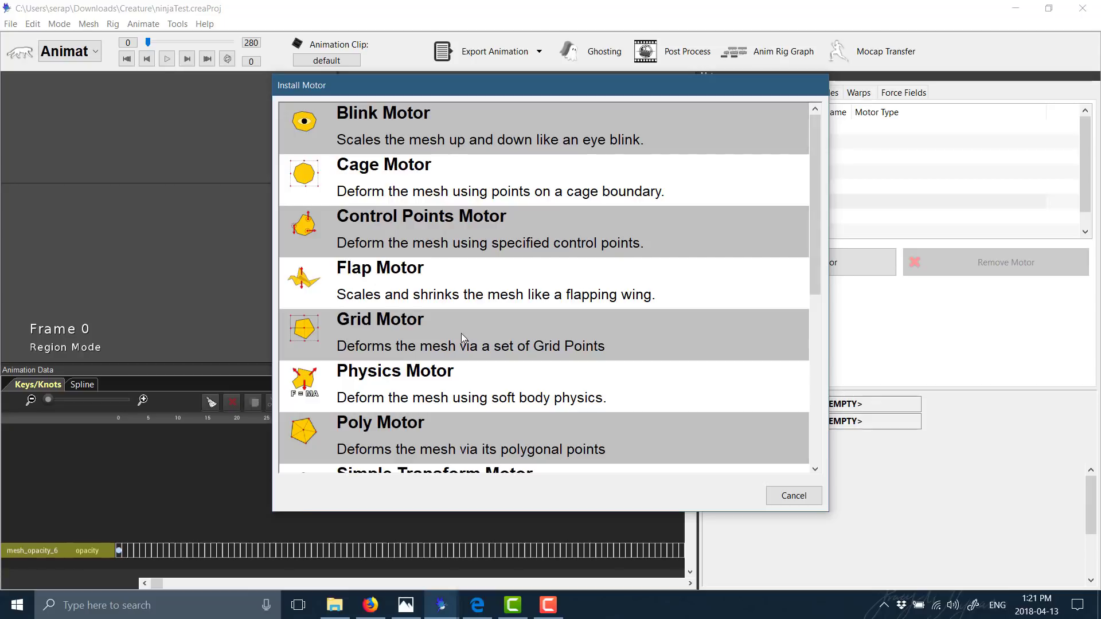
scroll(461, 337, down, 2)
click(437, 350)
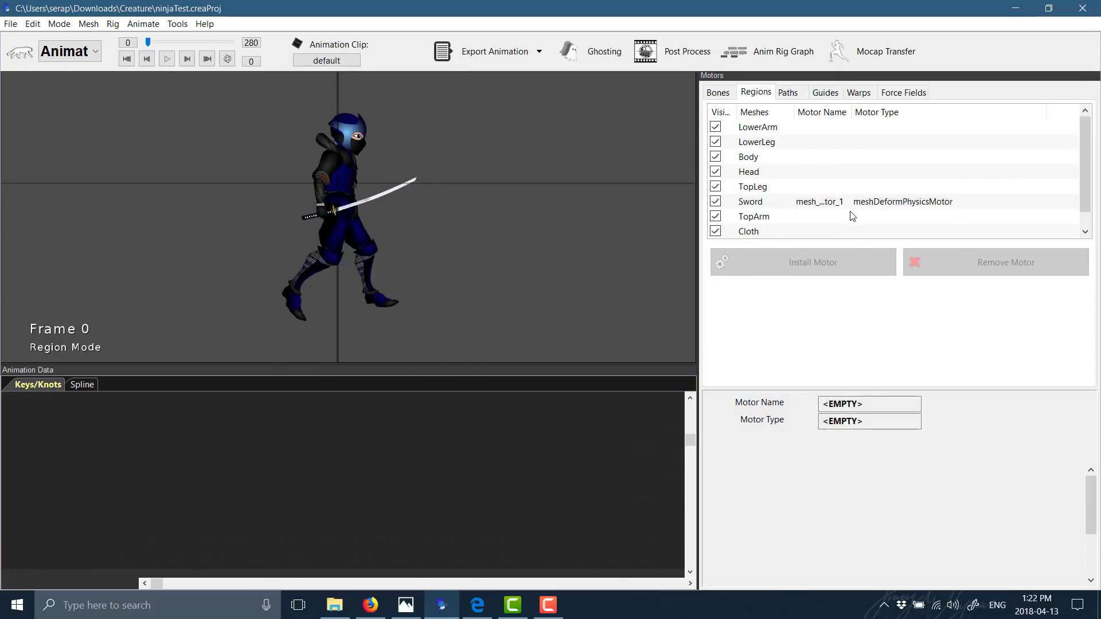
click(882, 202)
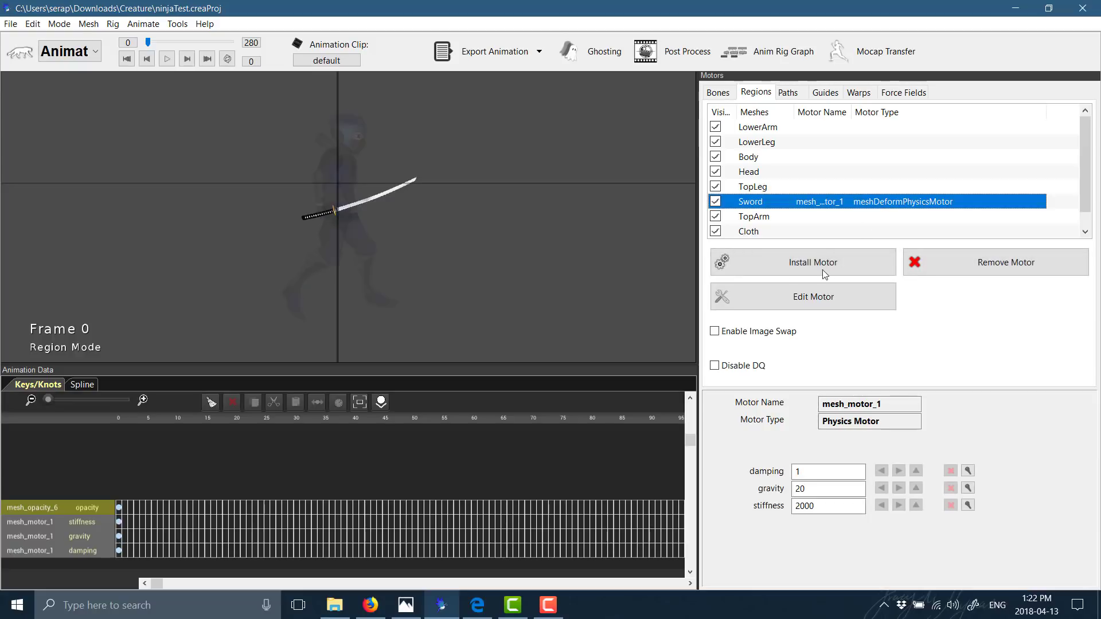
Step: Edit the Sword's Physics Motor by painting Glue over the handle and the base of the blade, finish editing and deselect the region
click(820, 297)
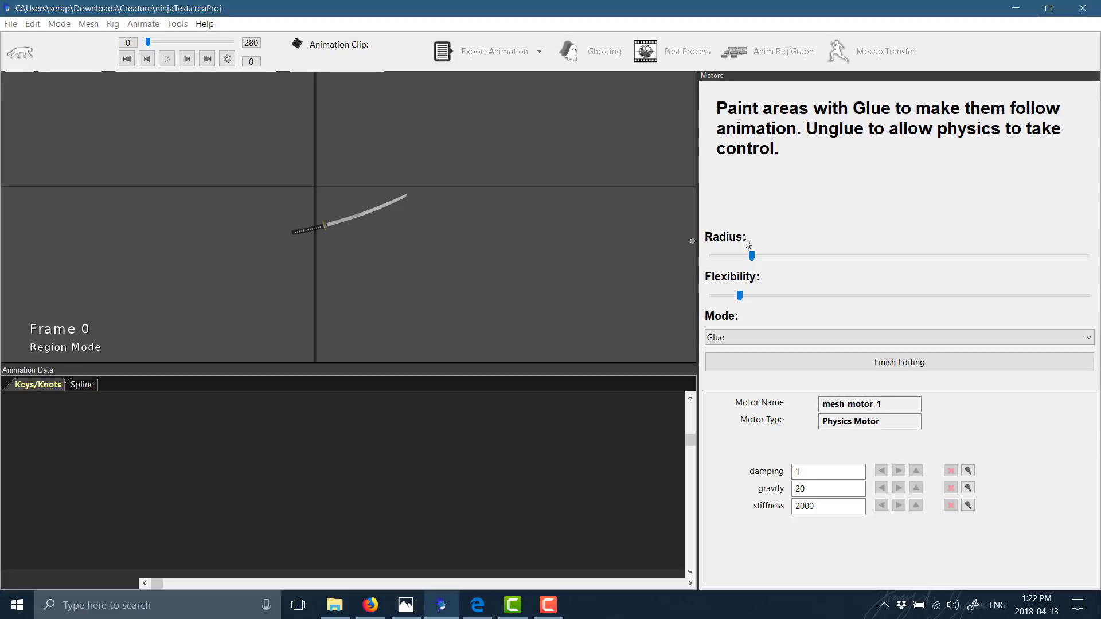
click(827, 342)
click(800, 346)
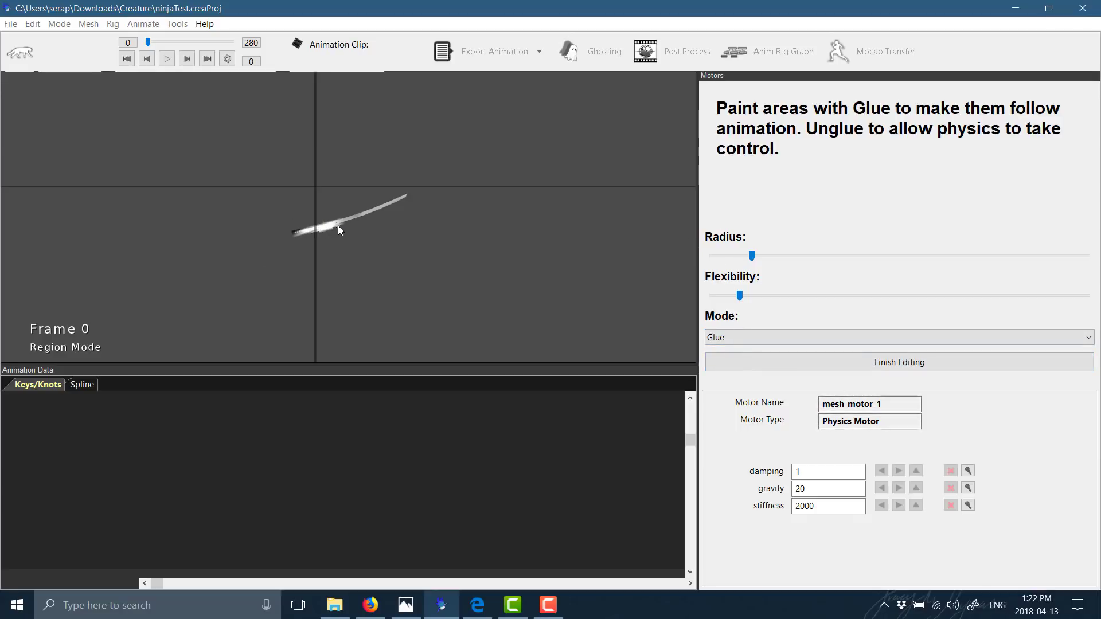
drag(341, 228, 346, 223)
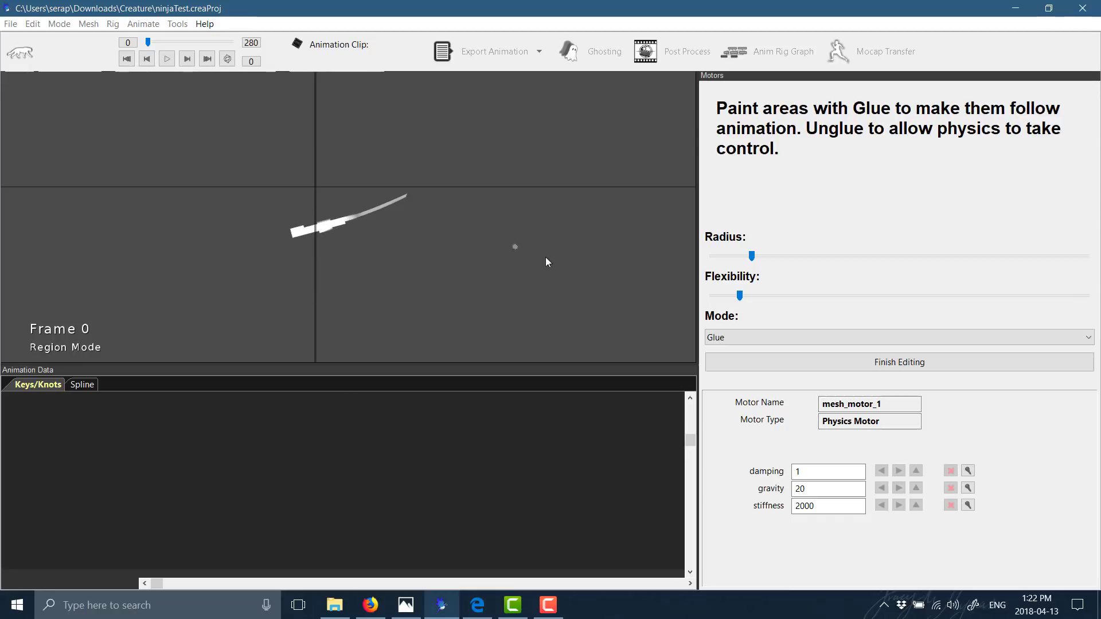
click(909, 367)
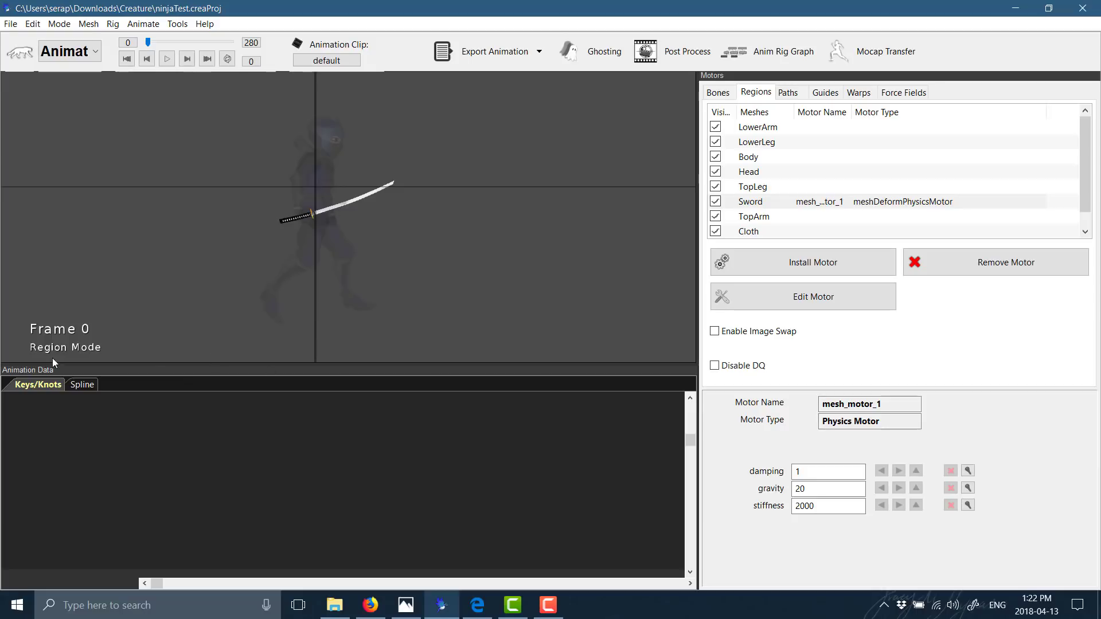
click(508, 176)
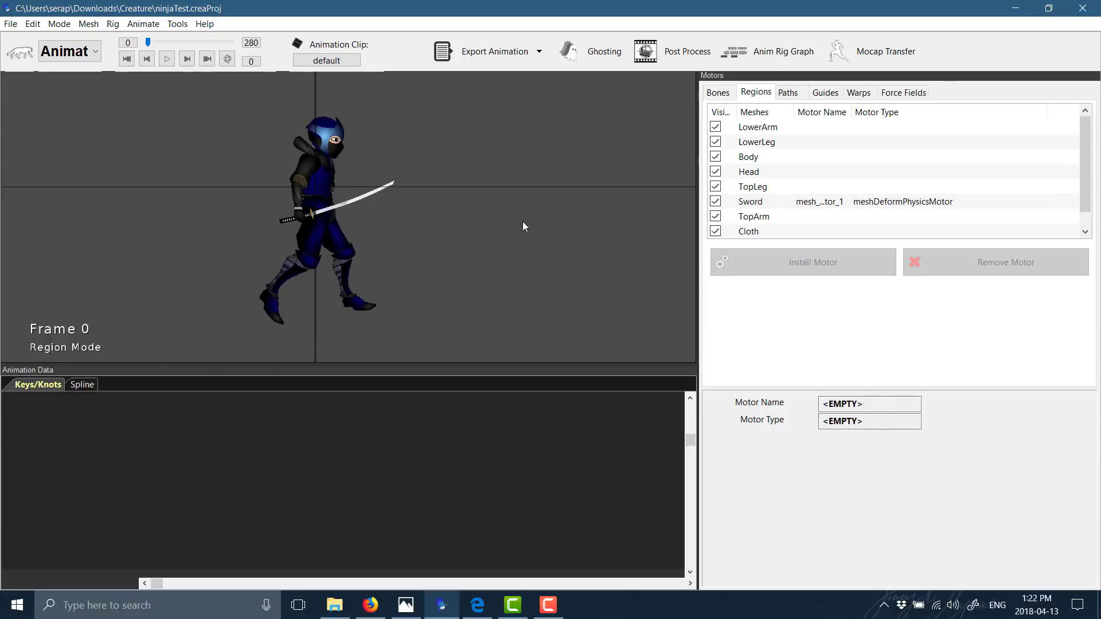
Step: Select all of the ninja's bones and scrub the first few frames of the default clip to examine the sword's physics
click(718, 93)
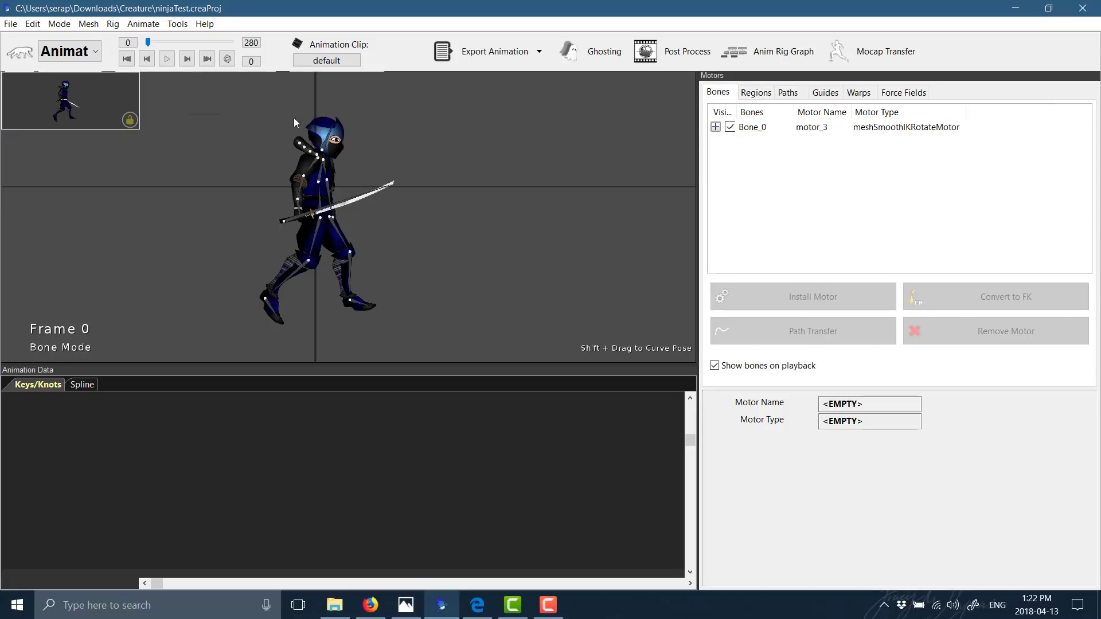
drag(189, 113, 488, 335)
click(141, 417)
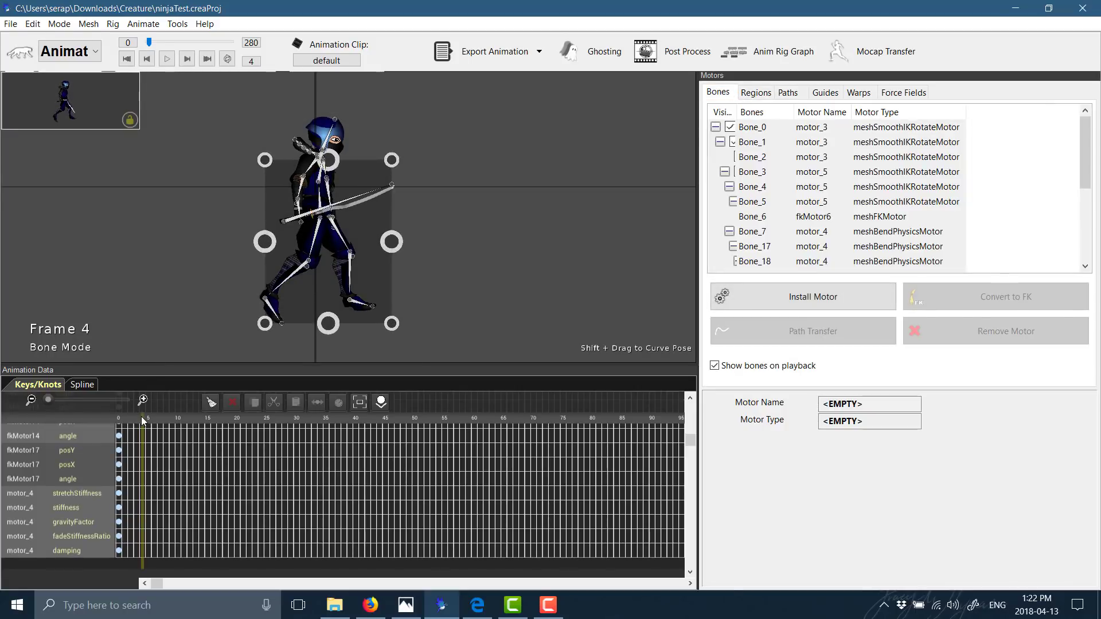
click(148, 417)
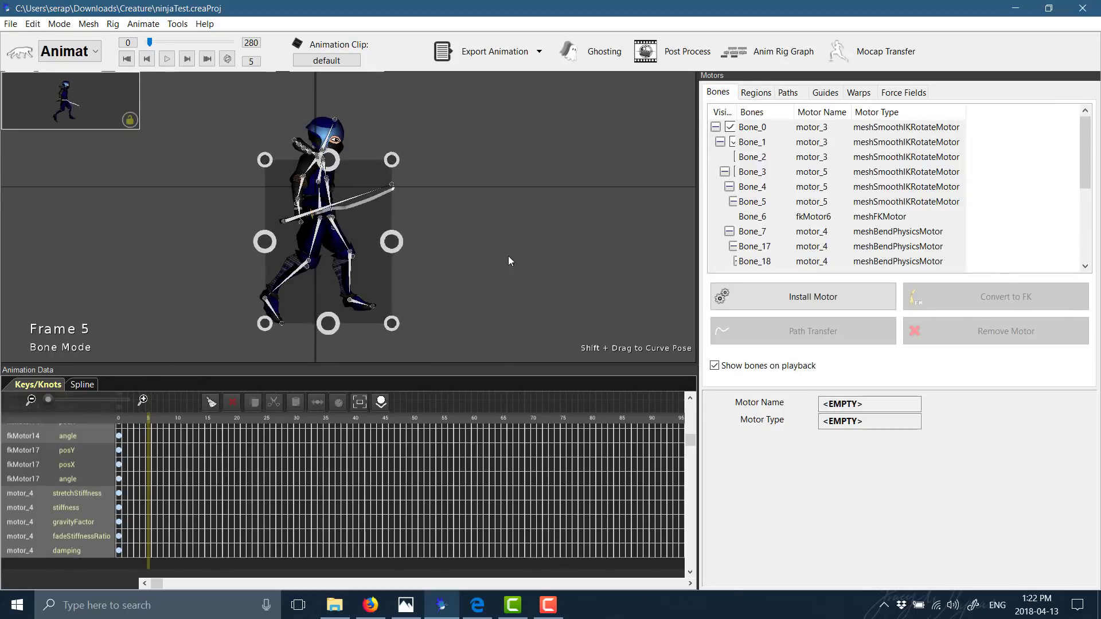
scroll(504, 253, up, 5)
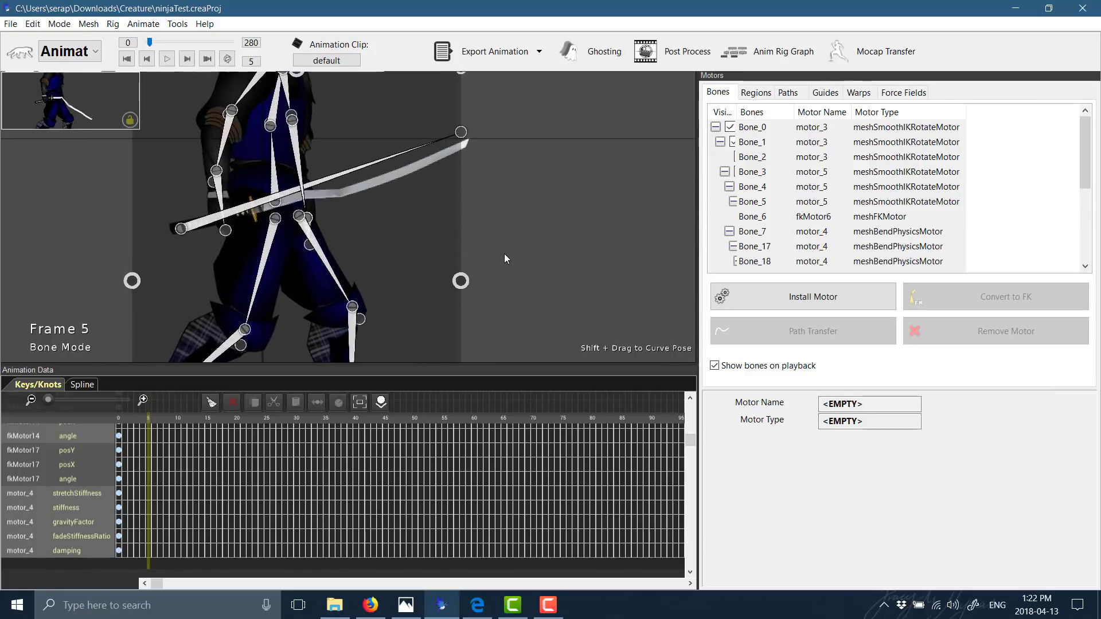
drag(146, 417, 84, 388)
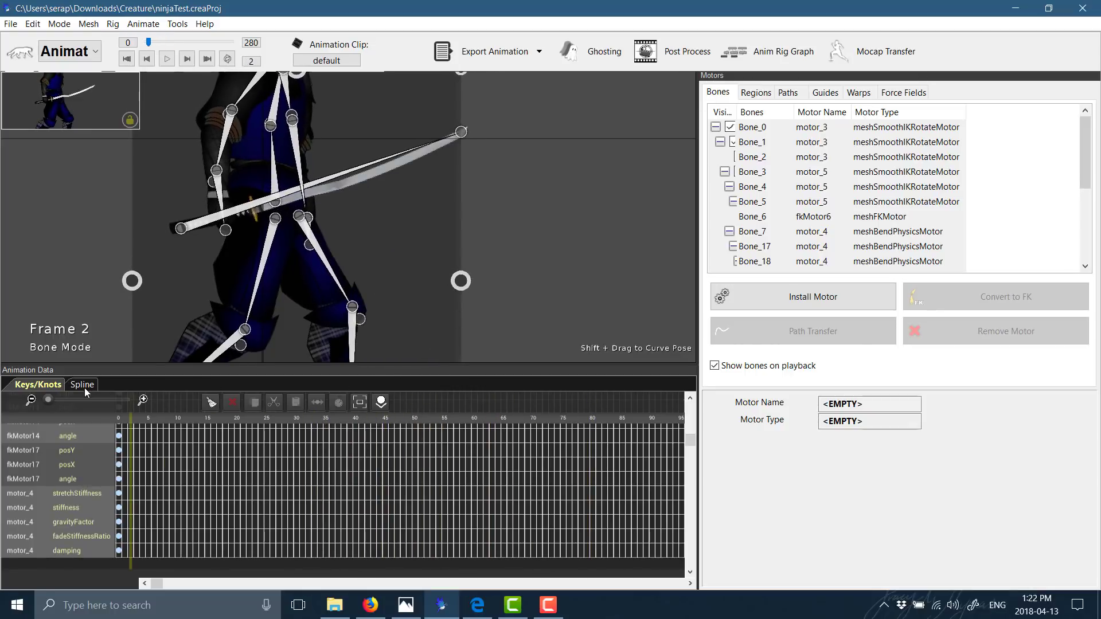
Step: Try to switch to the attack clip from the clip list, close the list and scrub the timeline through frame 22
click(326, 60)
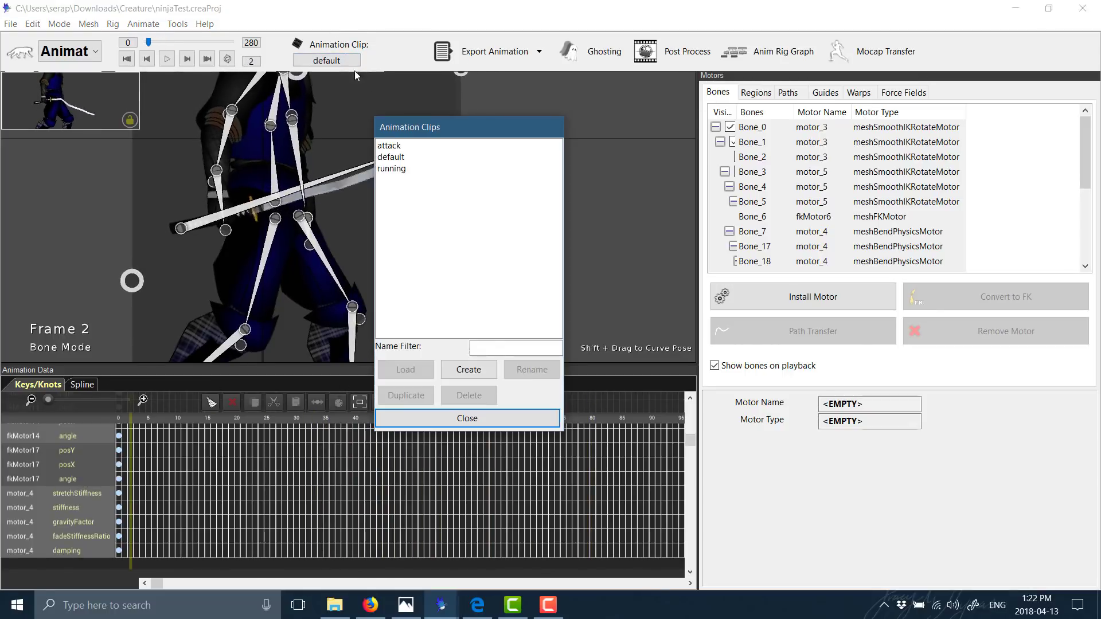
click(395, 145)
click(472, 420)
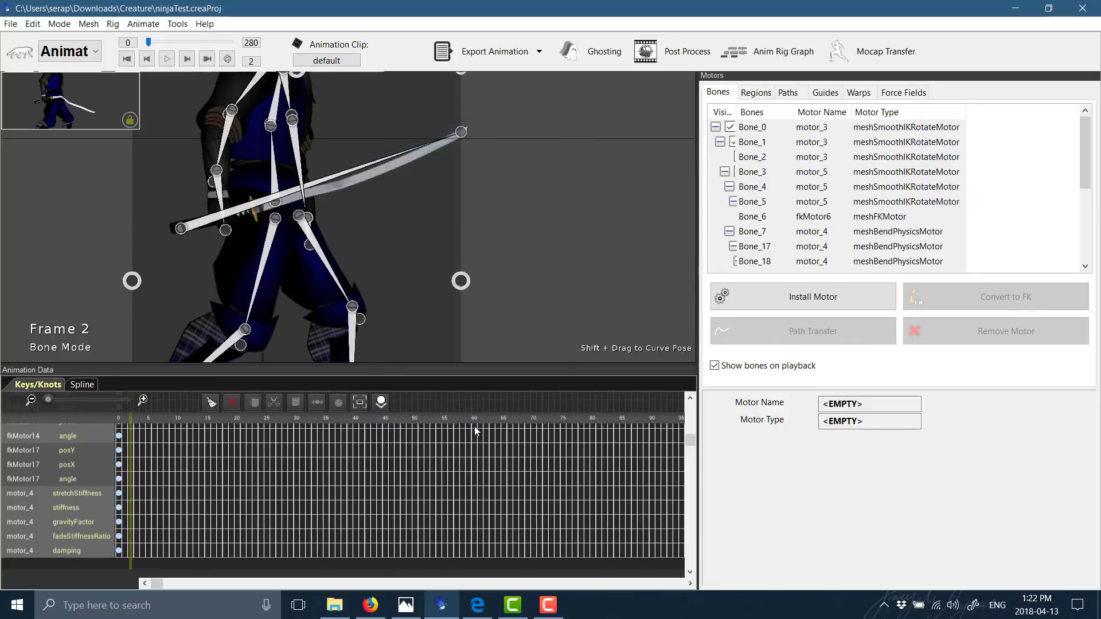
click(167, 421)
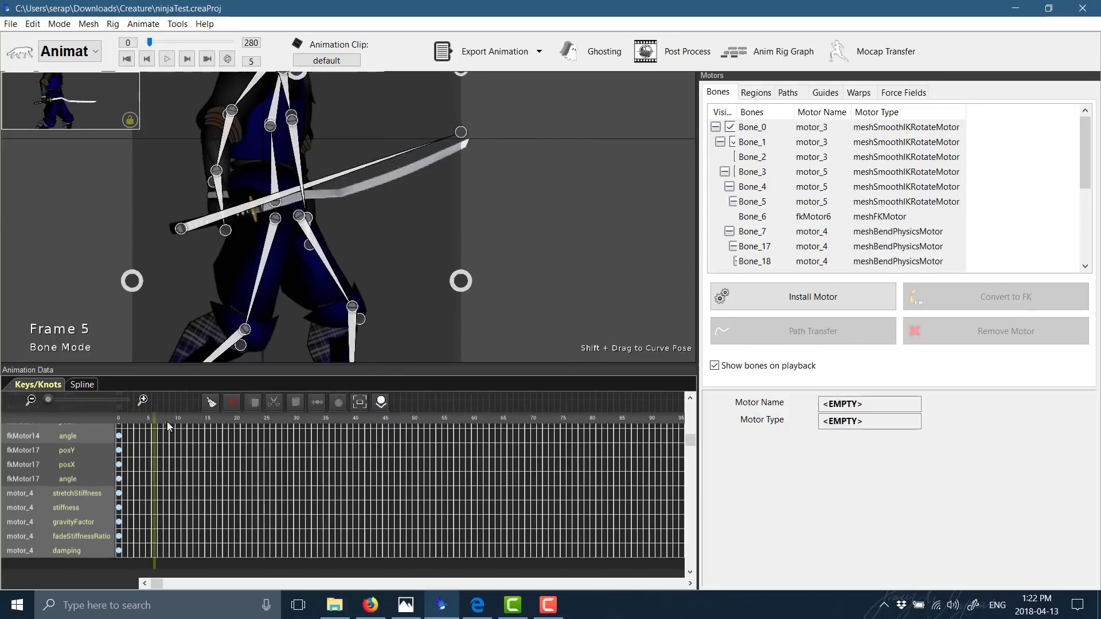
drag(167, 422, 231, 404)
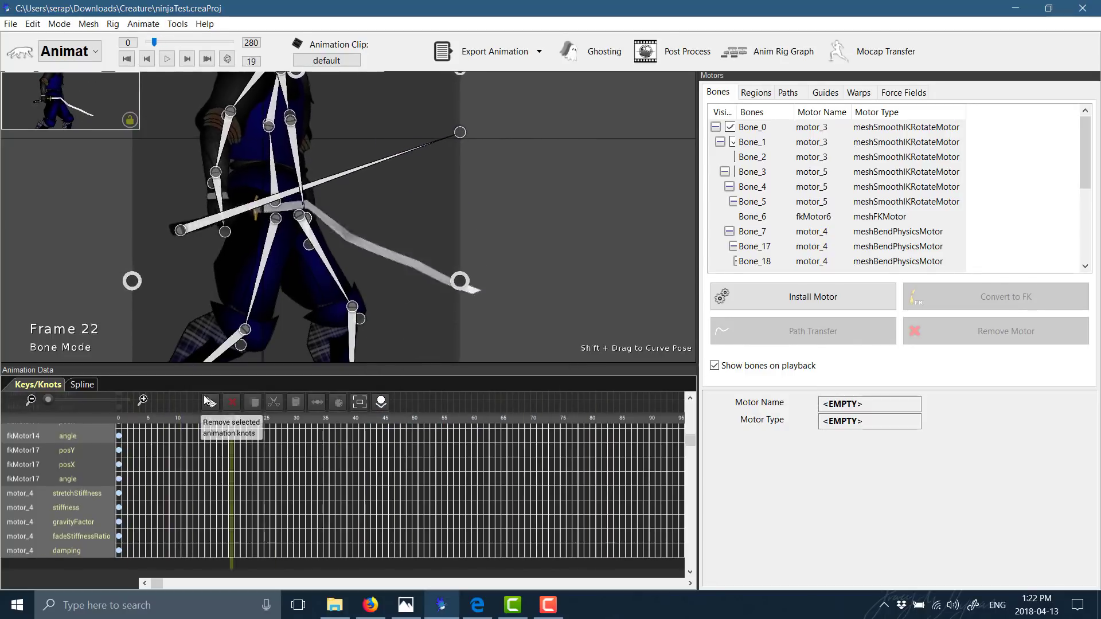
Step: Load the attack animation clip, select all of the ninja's bones and scrub its opening frames back to frame 0
click(321, 60)
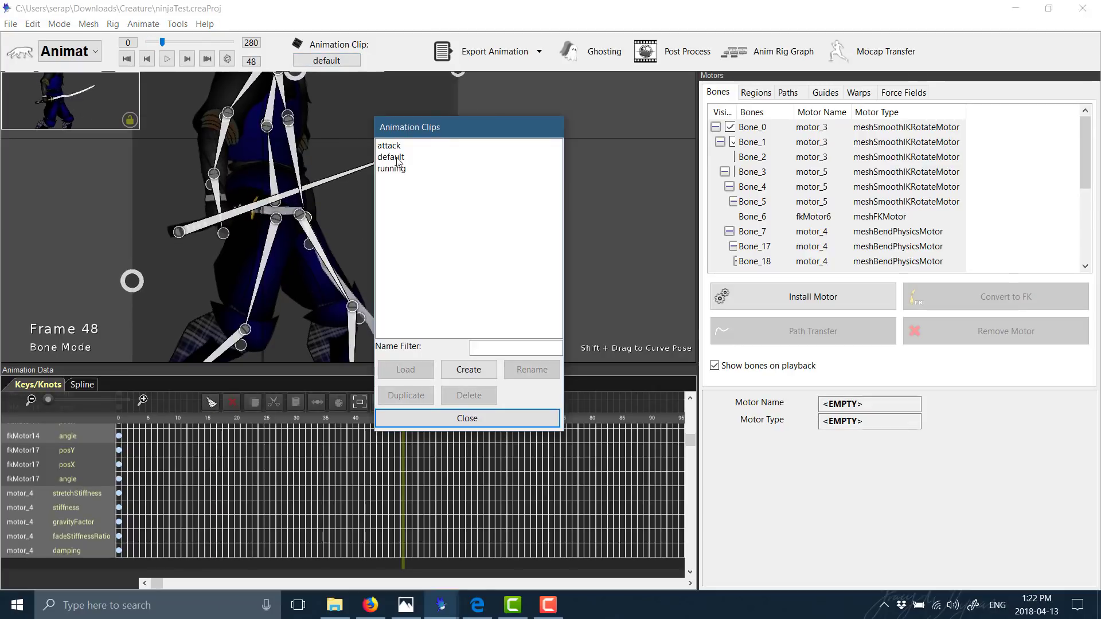
double_click(389, 151)
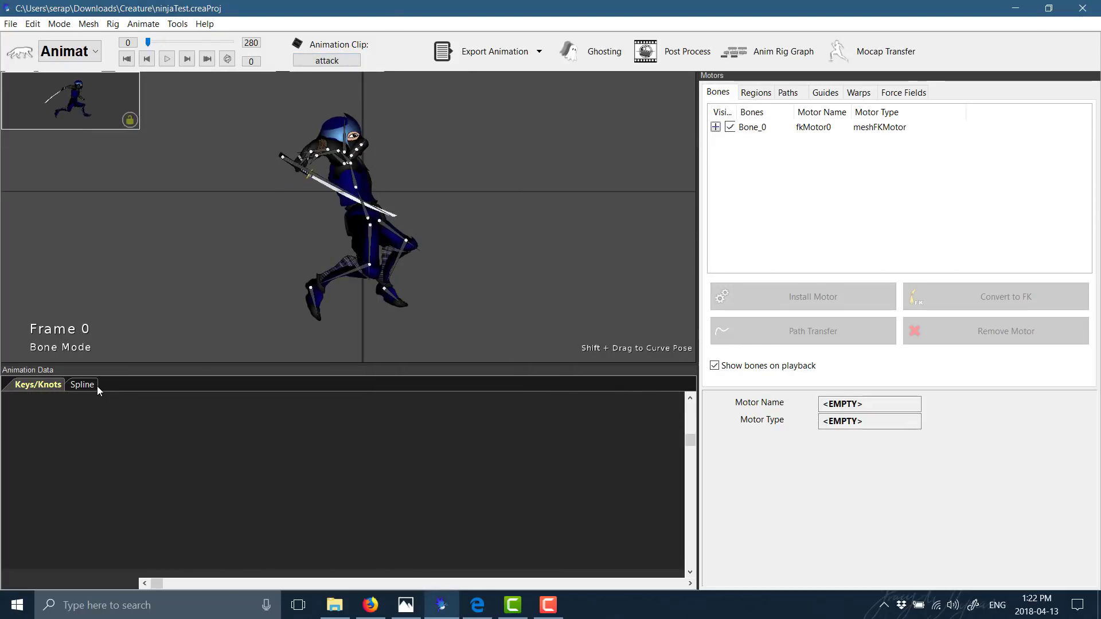
drag(281, 108, 470, 341)
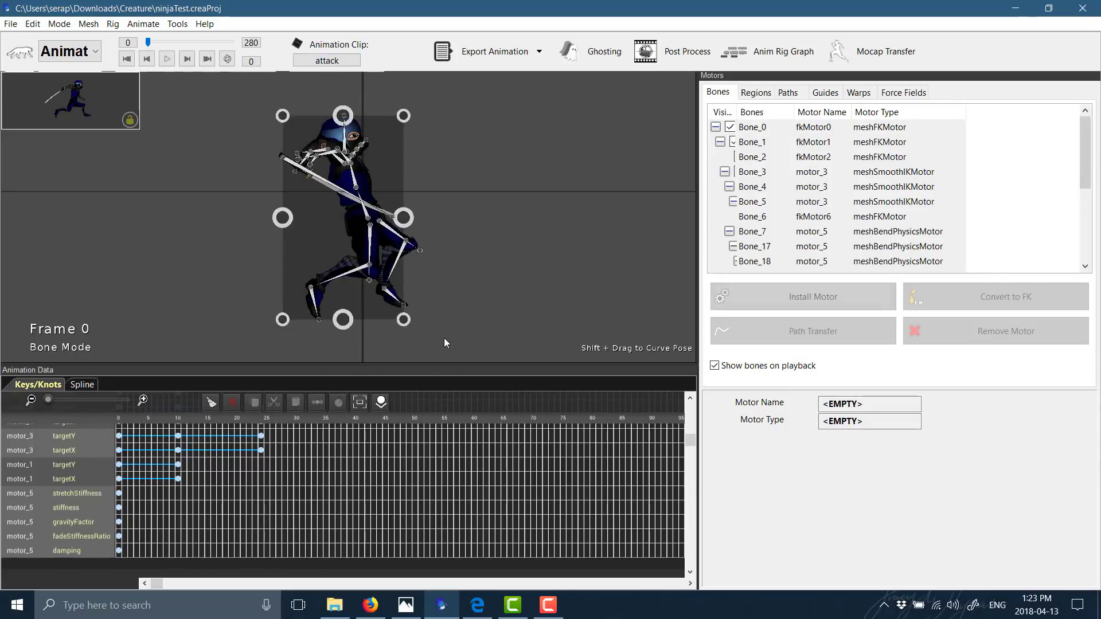
mouse_move(132, 420)
mouse_down()
mouse_move(351, 404)
mouse_move(117, 427)
mouse_up()
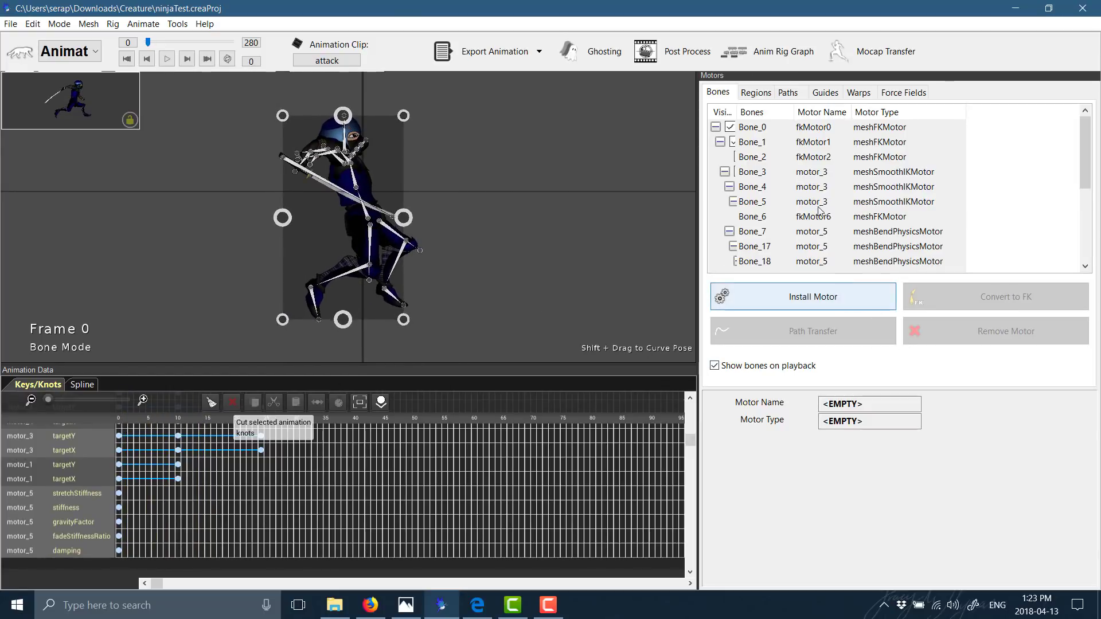
Step: Install a Physics Motor on the Sword region in the attack clip and select that region to show the motor's settings
click(757, 92)
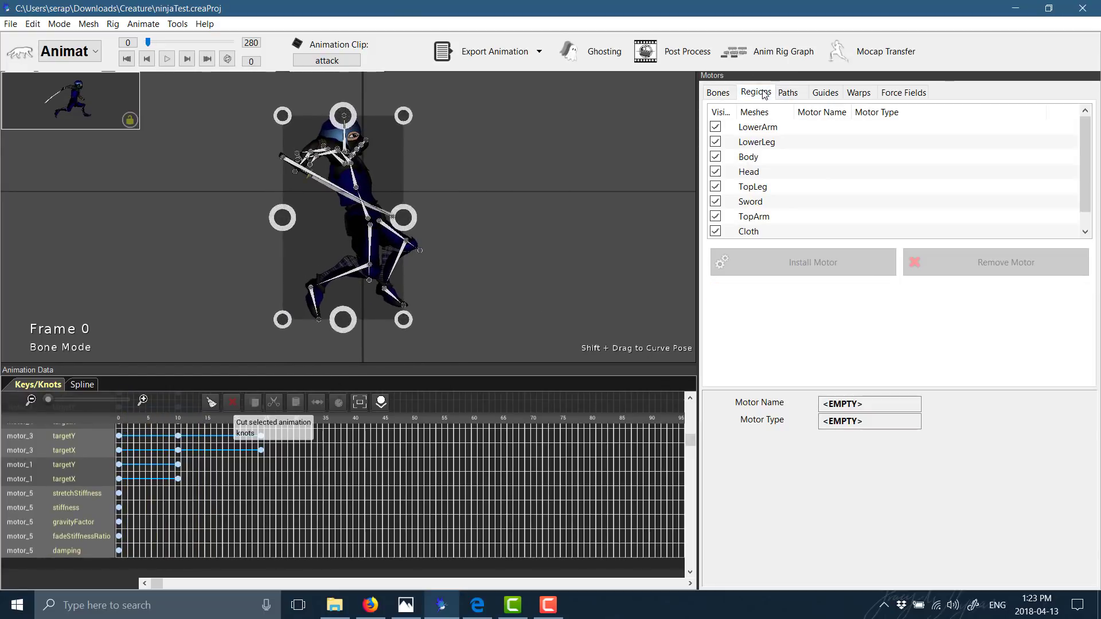
click(750, 201)
click(796, 262)
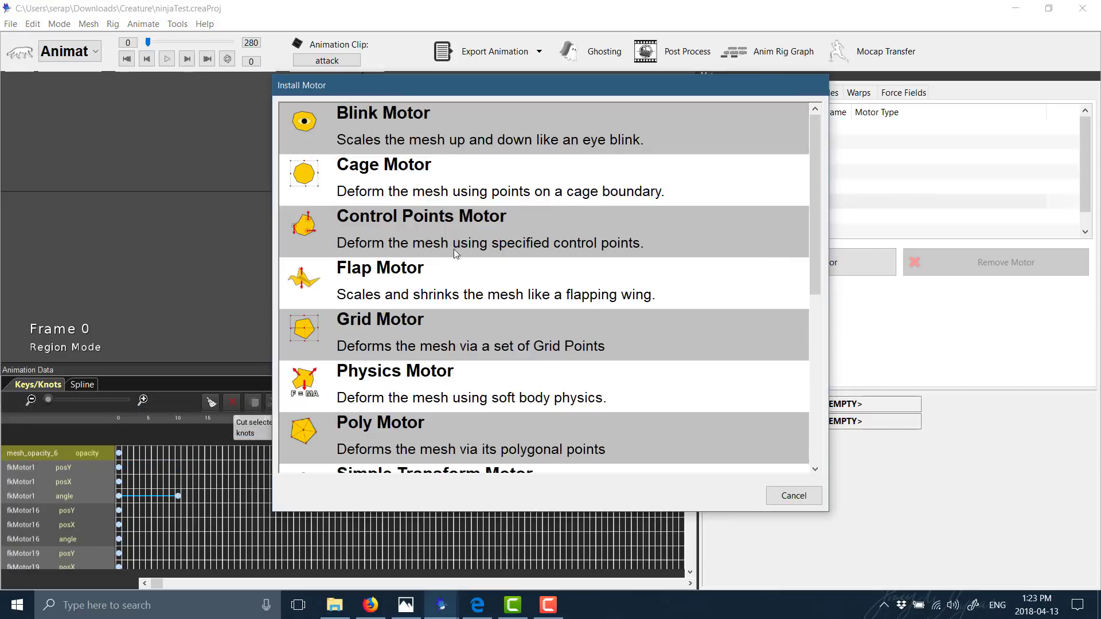
click(414, 388)
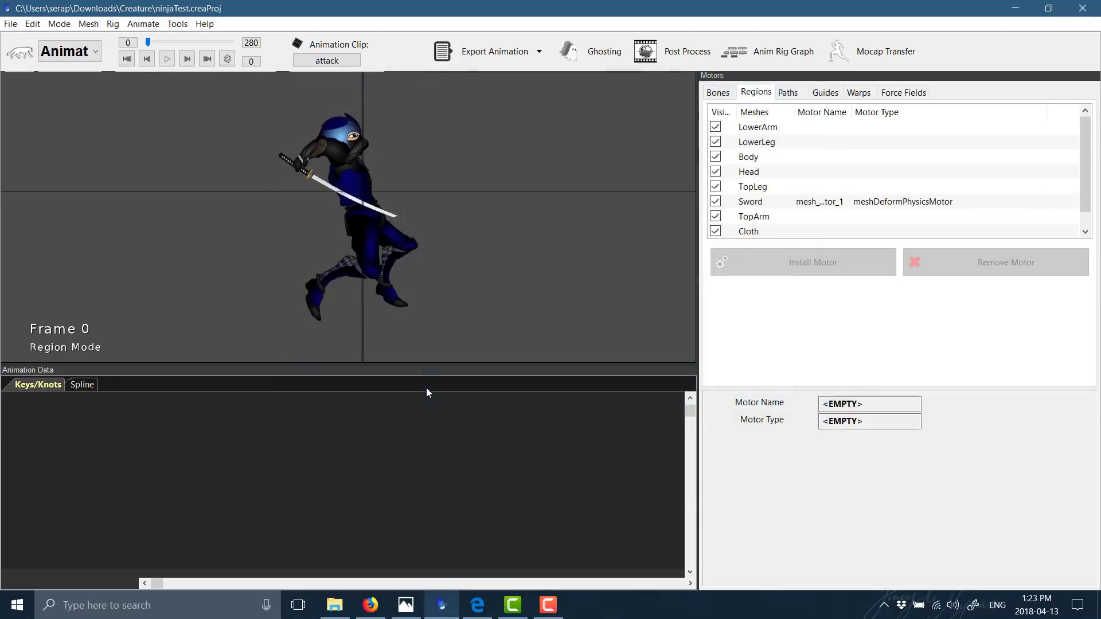
click(898, 204)
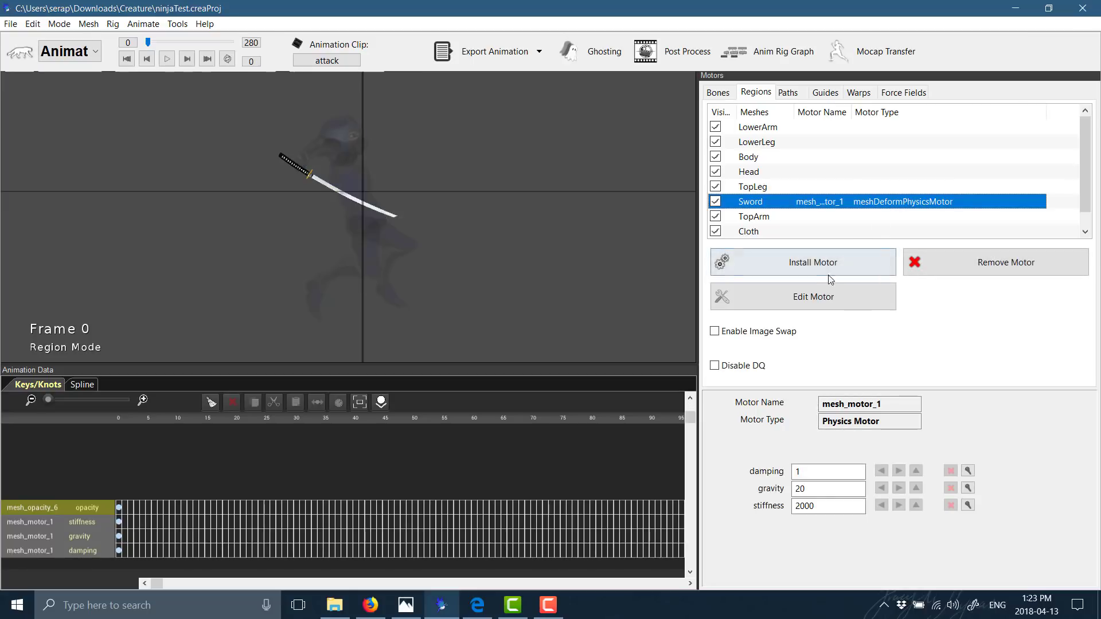
Step: Paint Glue over the sword's handle and the base of its blade, lower Flexibility to the minimum and finish editing the motor
click(768, 294)
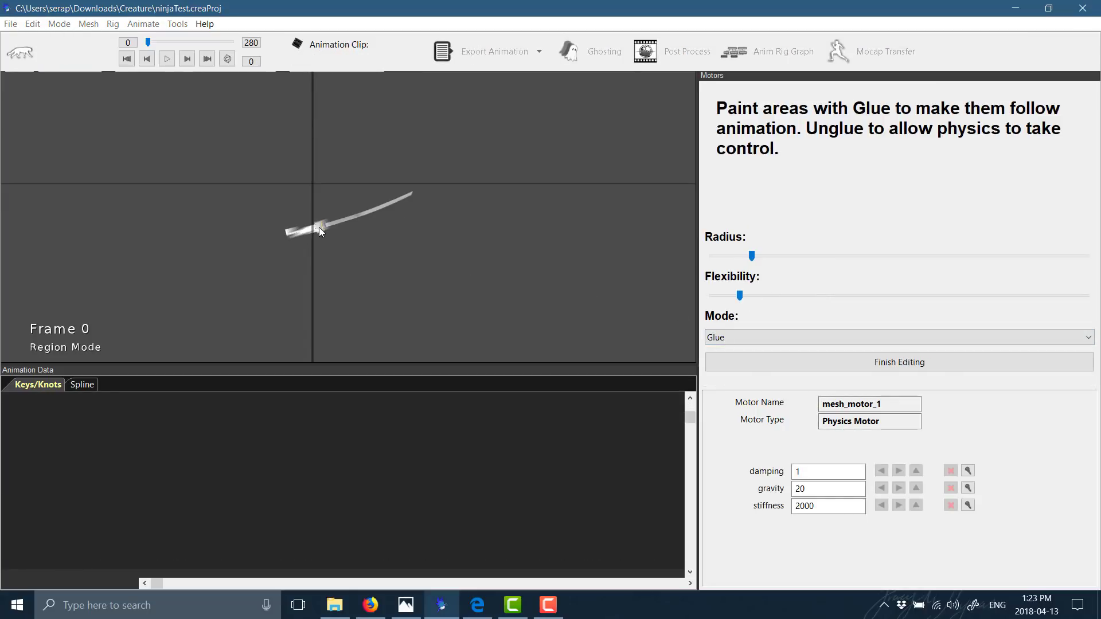
drag(348, 221, 318, 226)
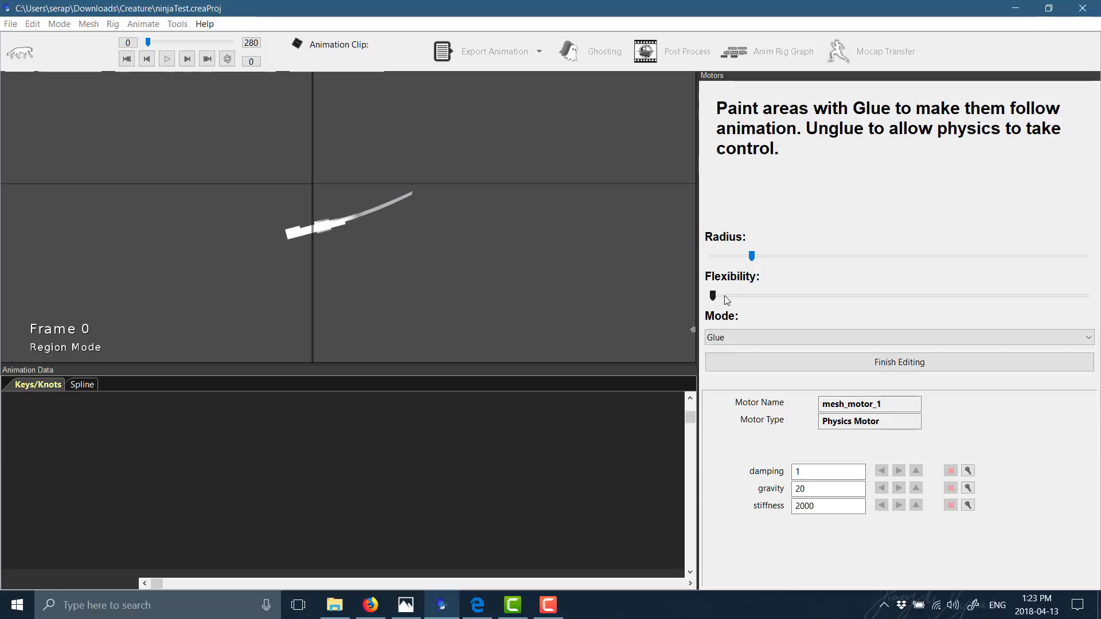
click(875, 368)
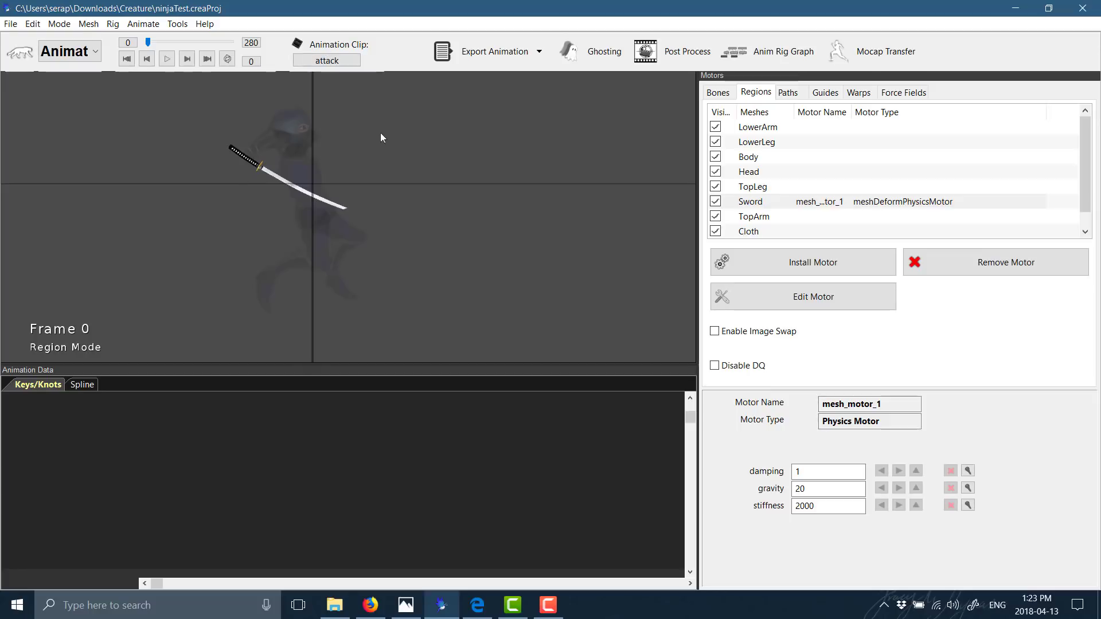
Step: Reload the attack clip, select all of the ninja's bones and scrub to frame 30 to examine the sword's physics
click(321, 60)
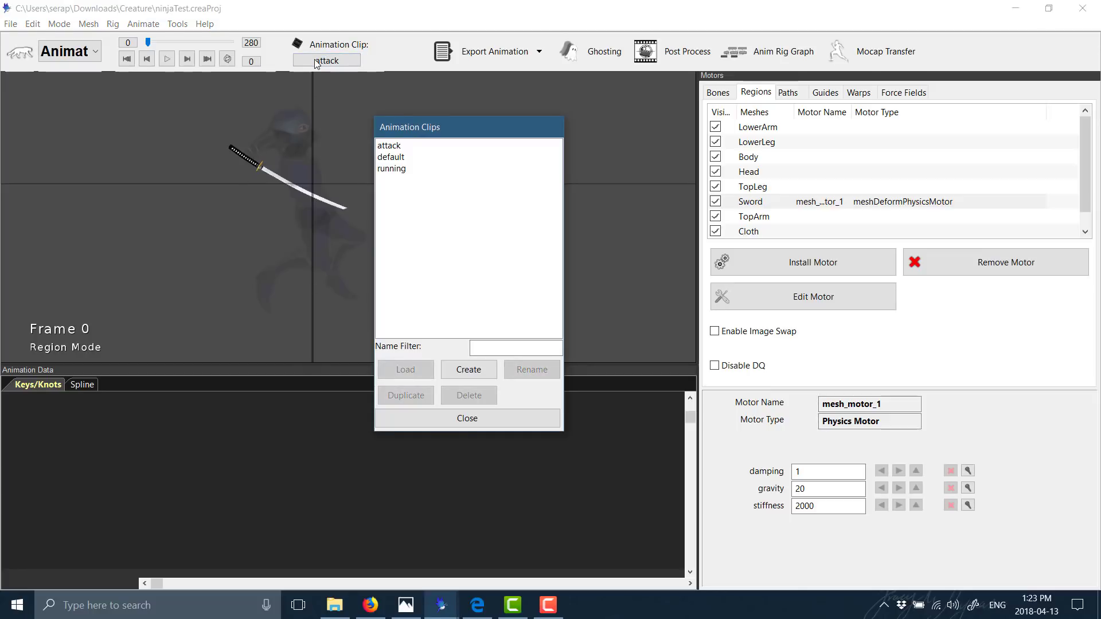
double_click(392, 146)
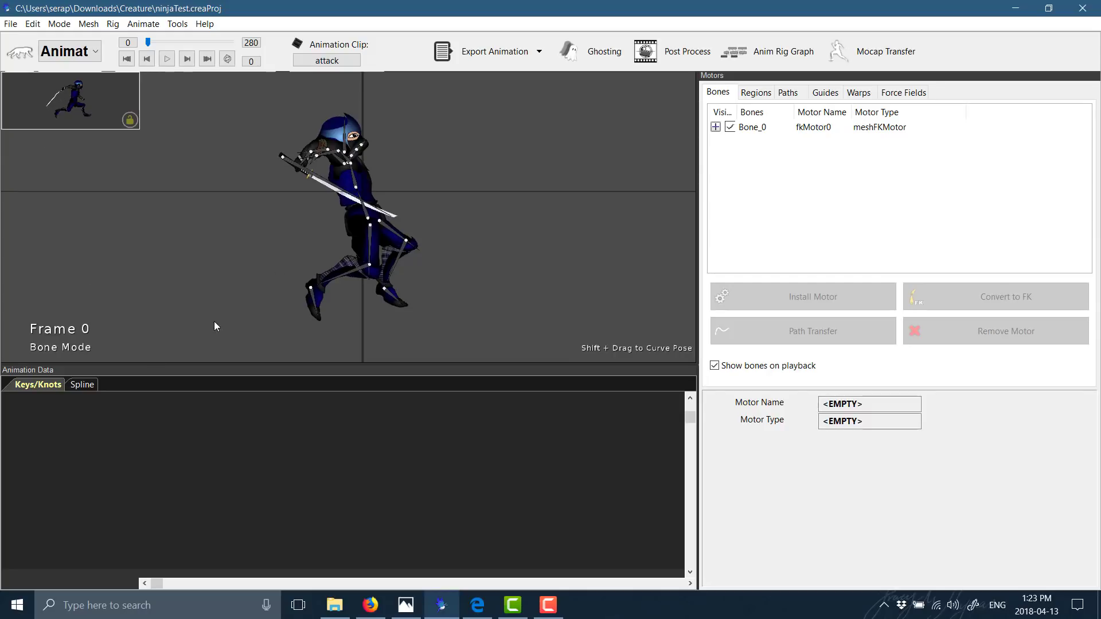
drag(249, 112, 481, 341)
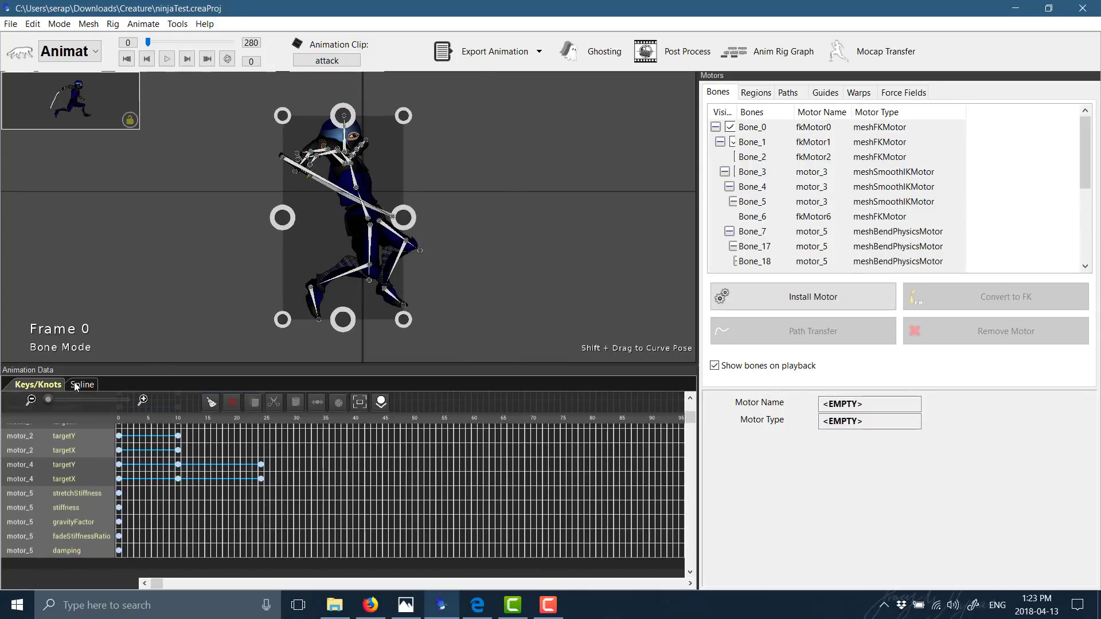
drag(125, 418, 296, 432)
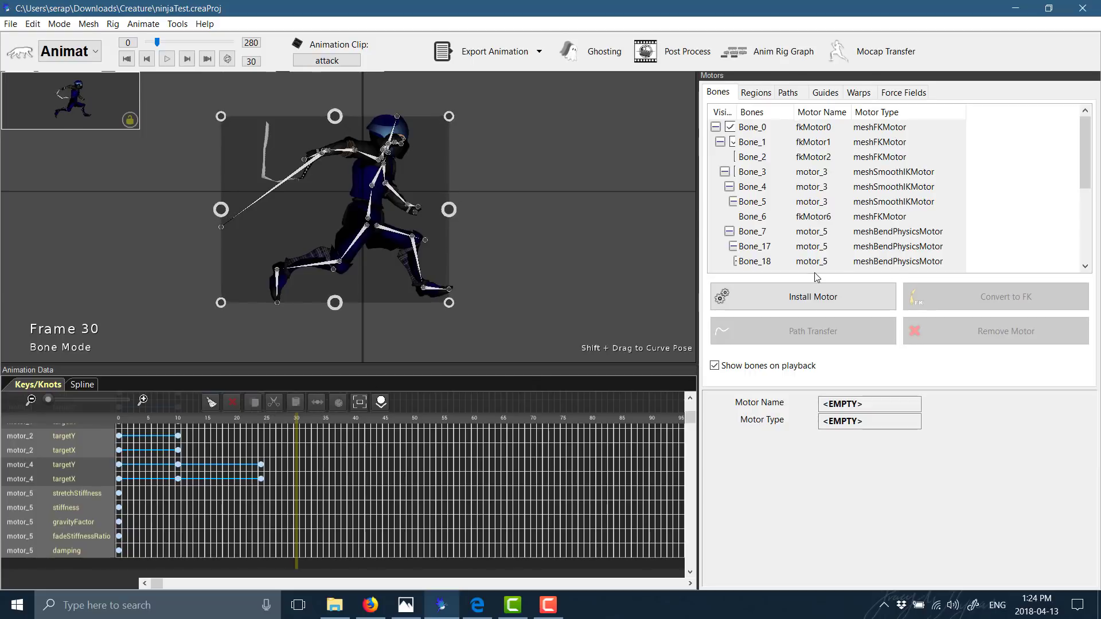
Step: Try to install an FK Motor on all of the ninja's selected bones at once
click(812, 296)
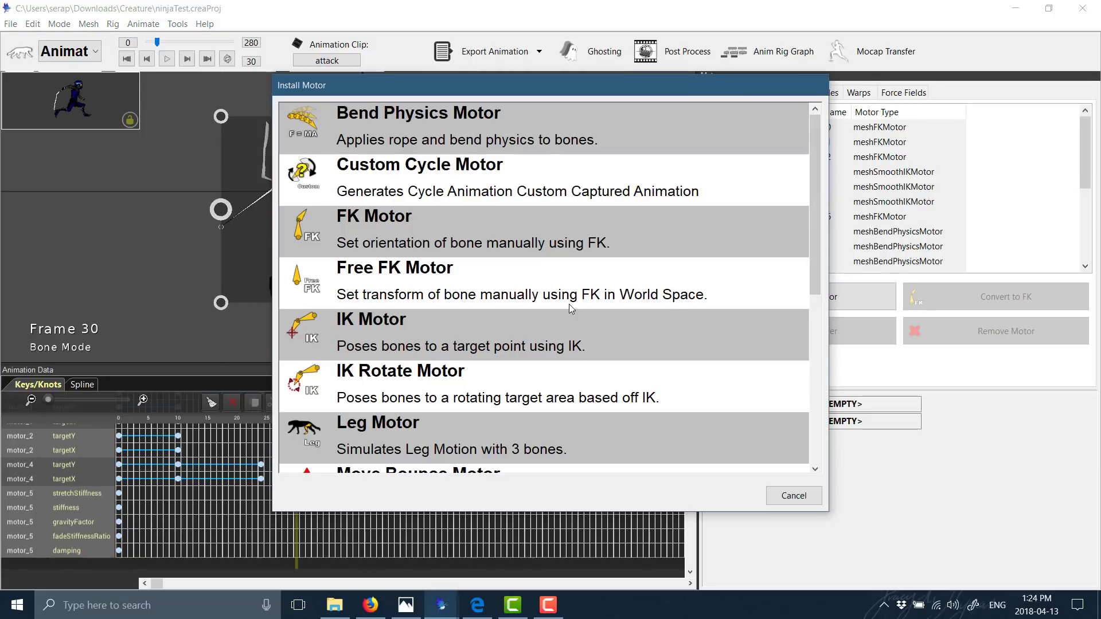
click(339, 242)
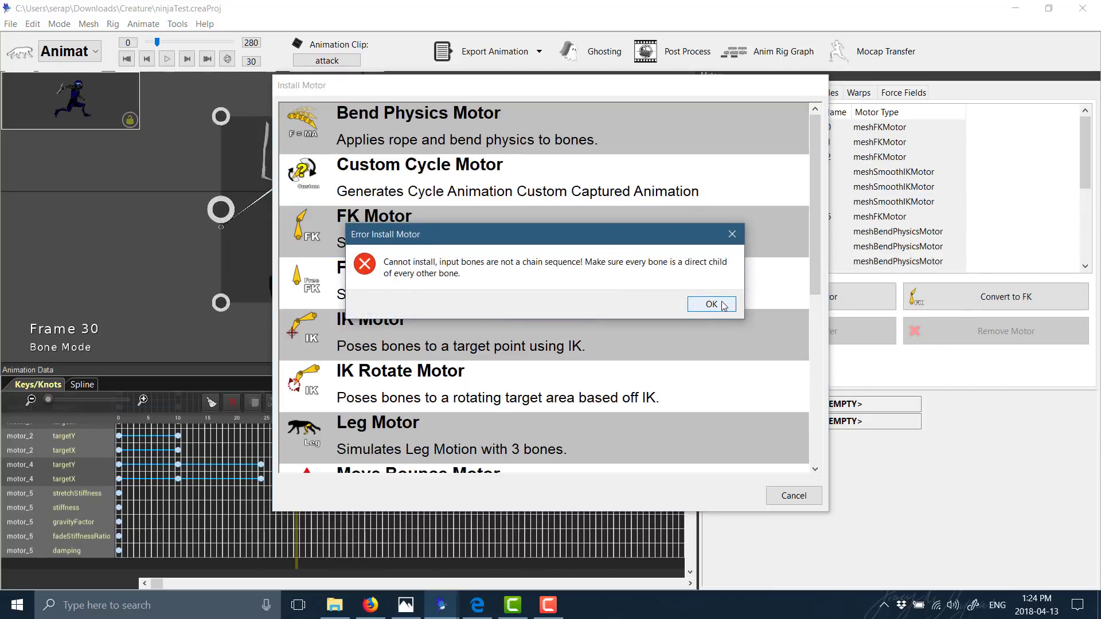
click(710, 305)
Step: Open the list of installable bone motors again, look through all the motor types and leave without installing one
click(809, 297)
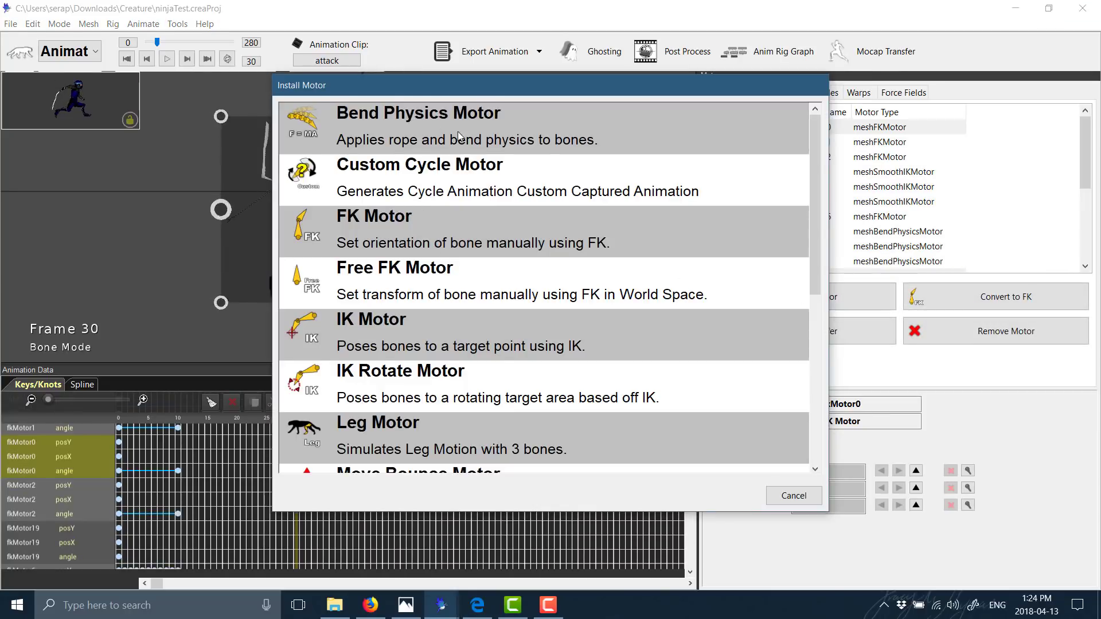
scroll(427, 229, down, 1)
scroll(394, 385, down, 1)
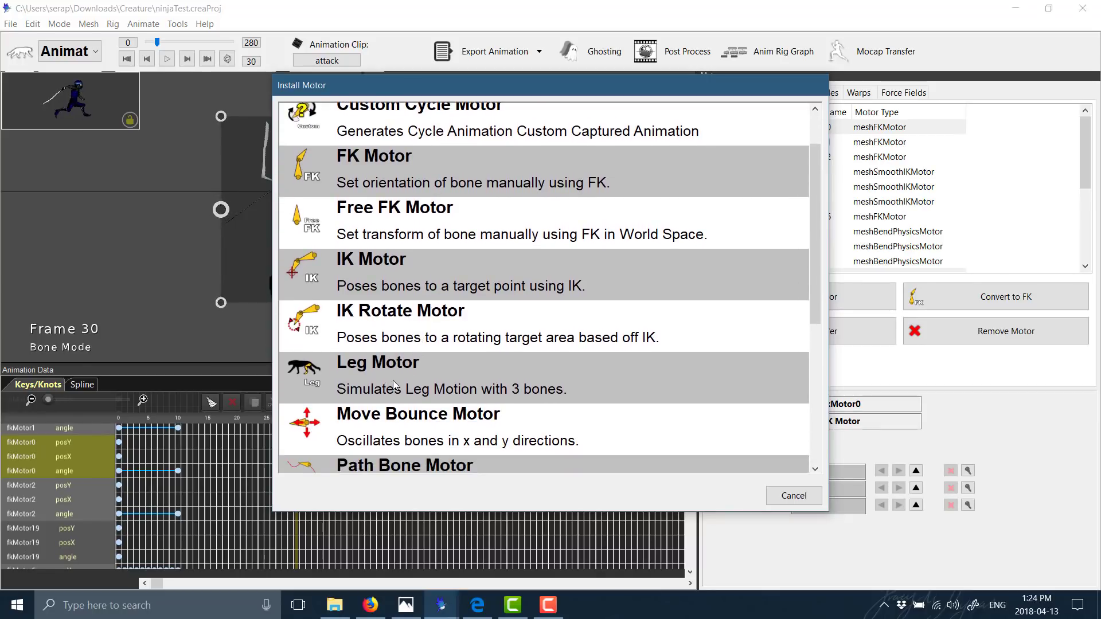
scroll(417, 384, down, 2)
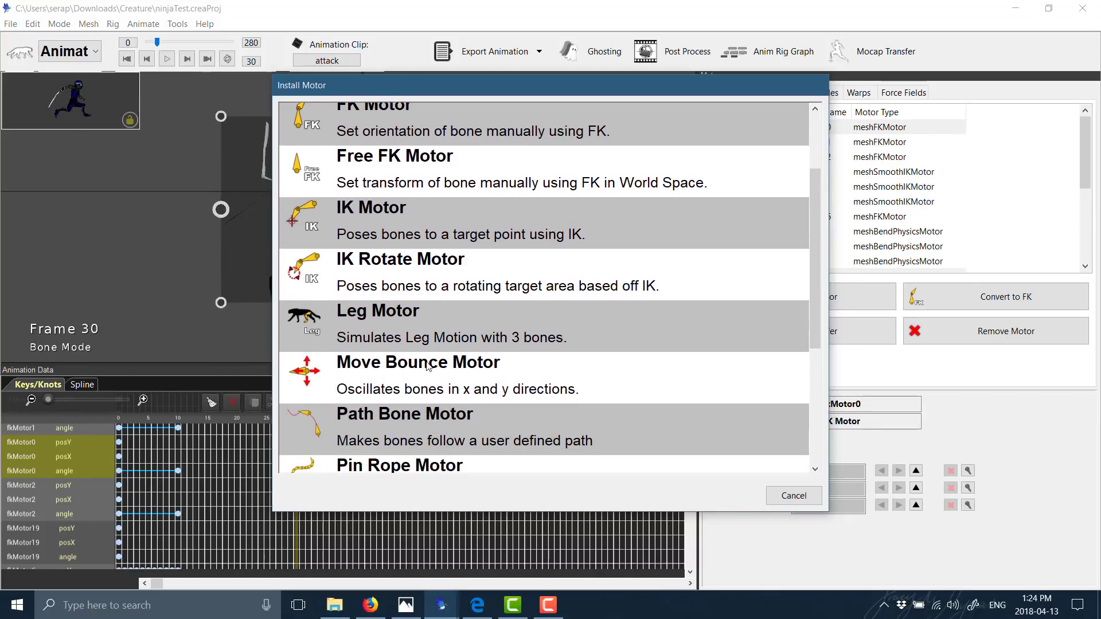
scroll(439, 387, down, 4)
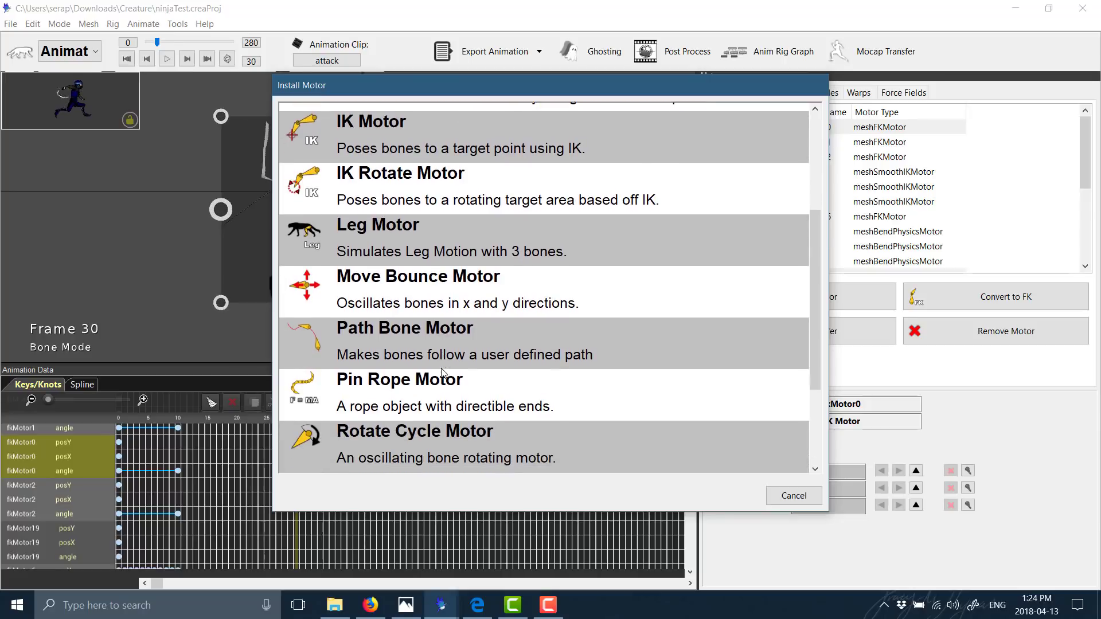
scroll(584, 328, down, 5)
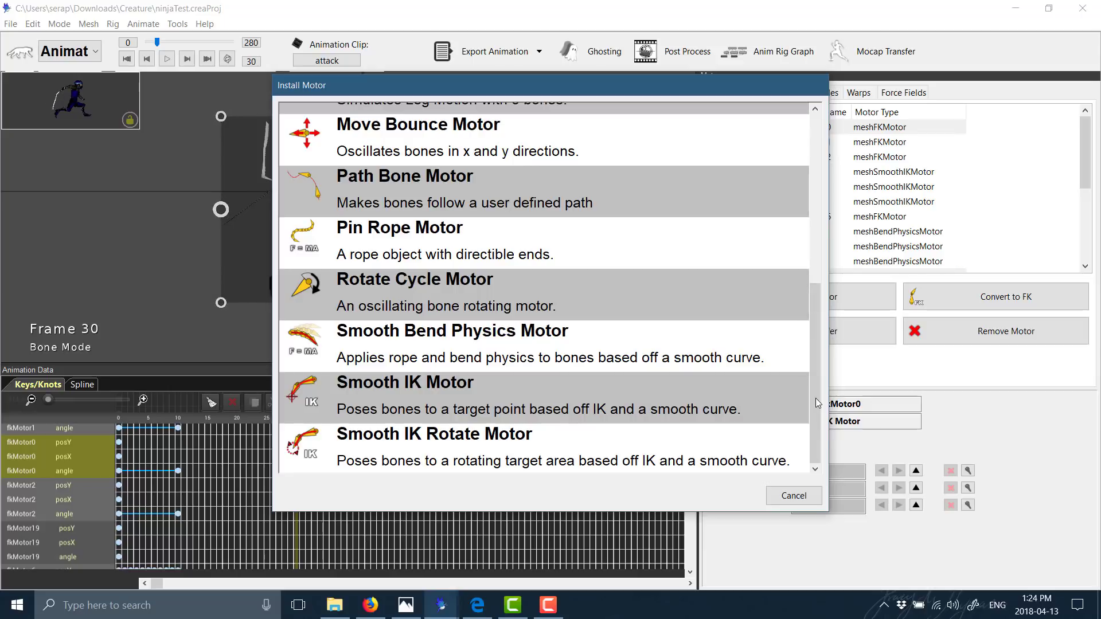
click(793, 495)
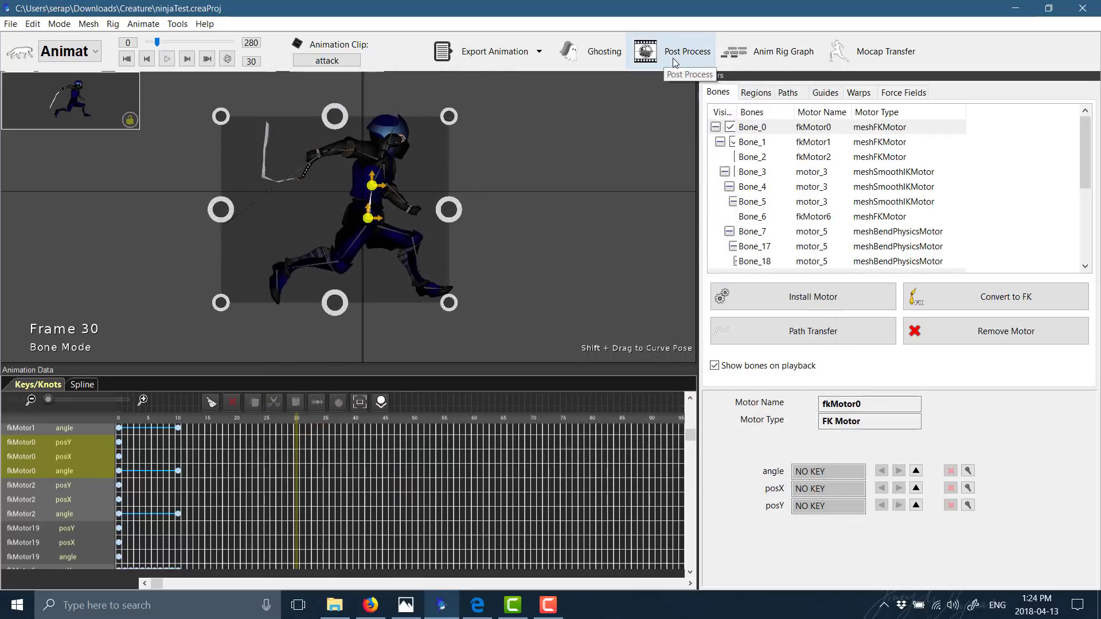
Step: Open the Animation Rig Graph and inspect fkMotor2, fkMotor19, fkMotor16, fkMotor6, motor_5 and fkMotor1 by motor class, and close the graph
click(771, 51)
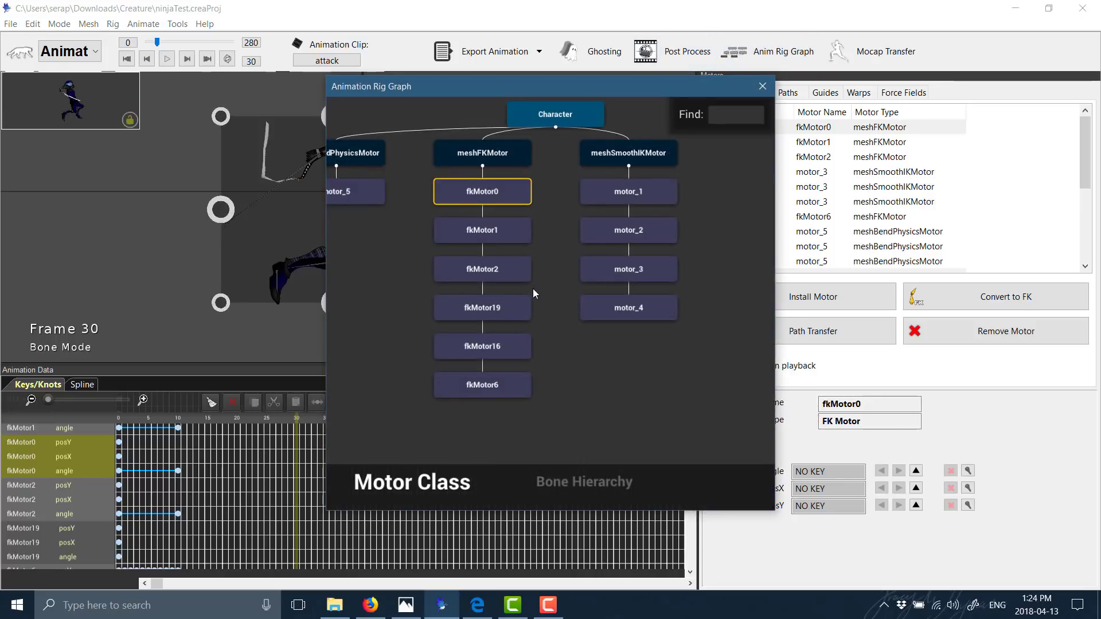
drag(563, 291, 345, 340)
drag(492, 342, 723, 284)
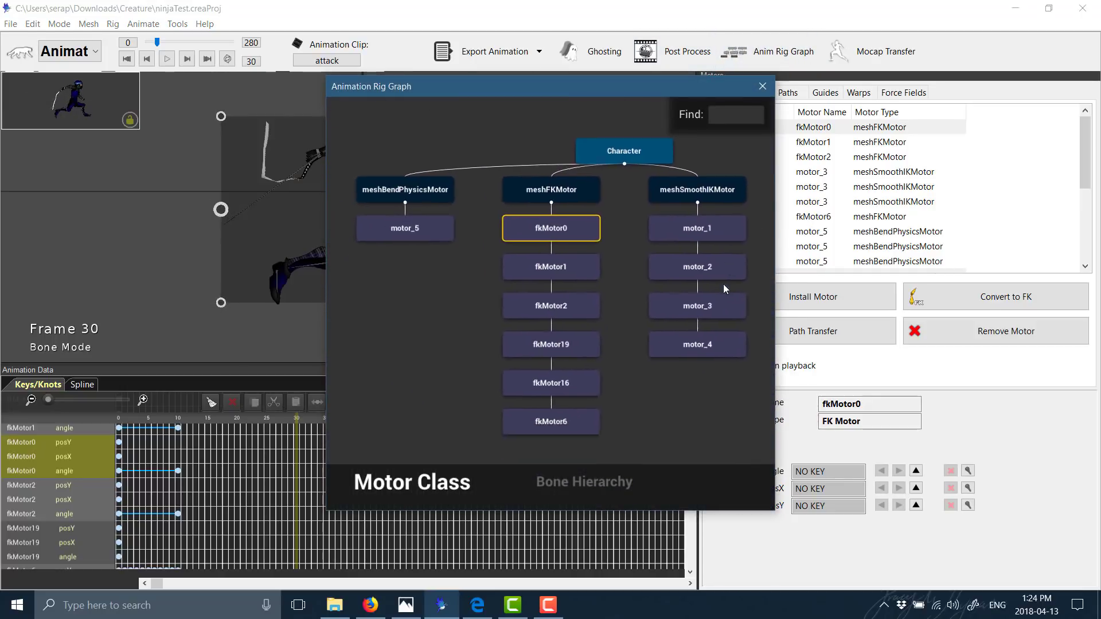
click(571, 302)
click(559, 344)
click(563, 388)
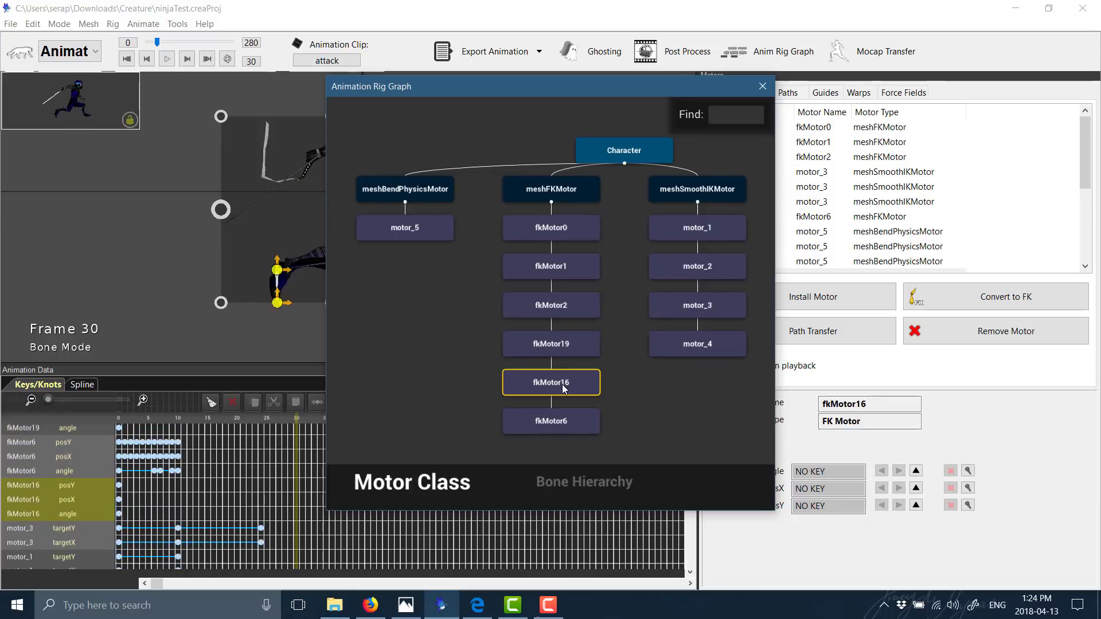
click(552, 422)
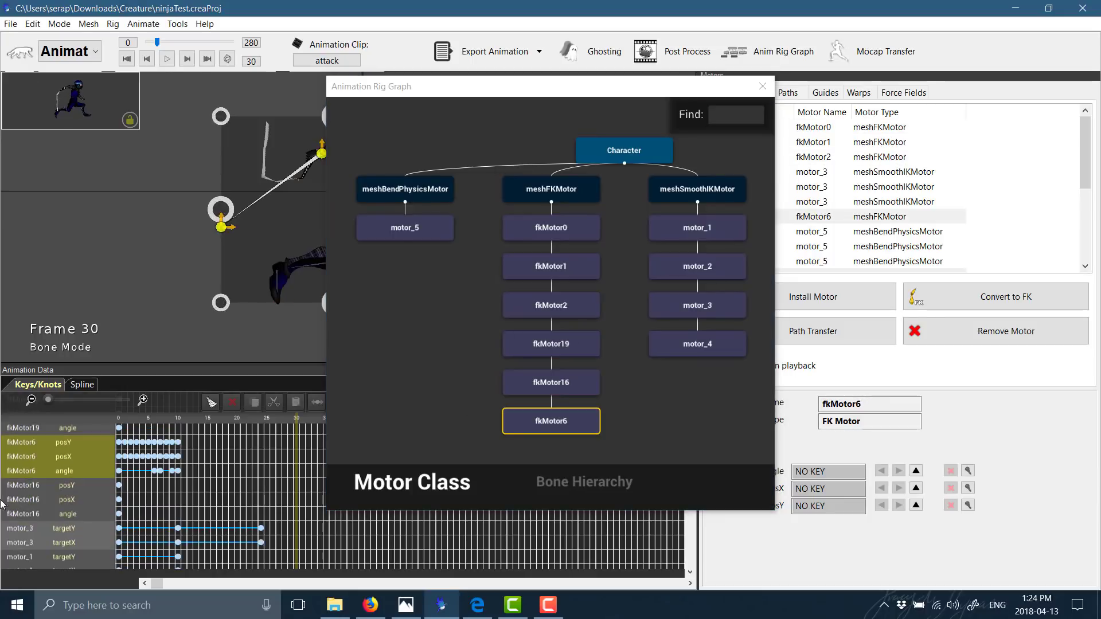
click(420, 220)
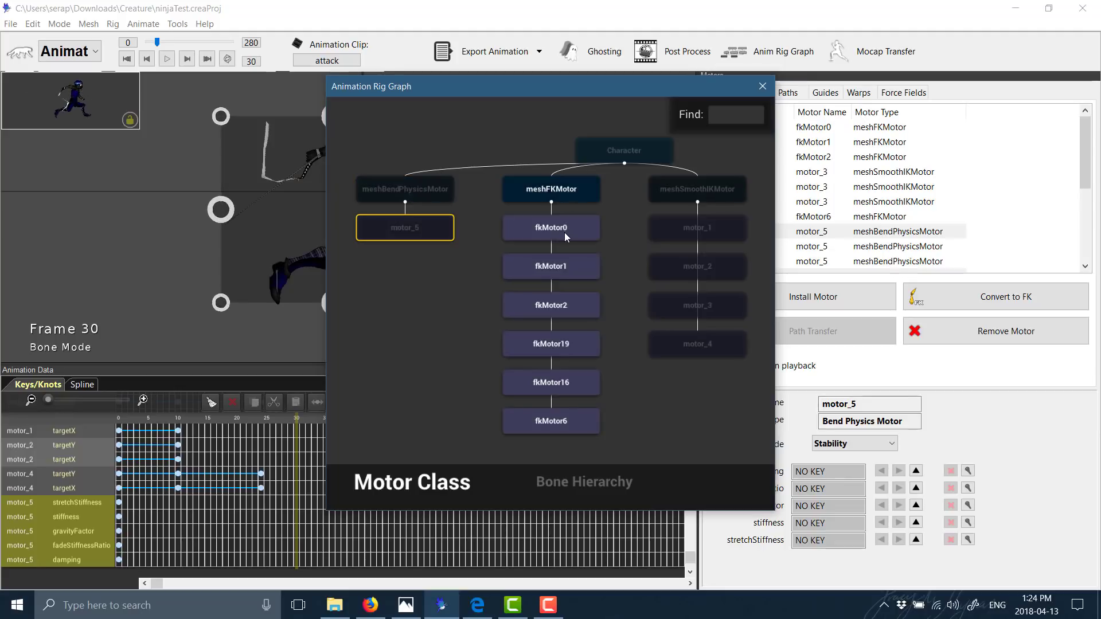
click(579, 273)
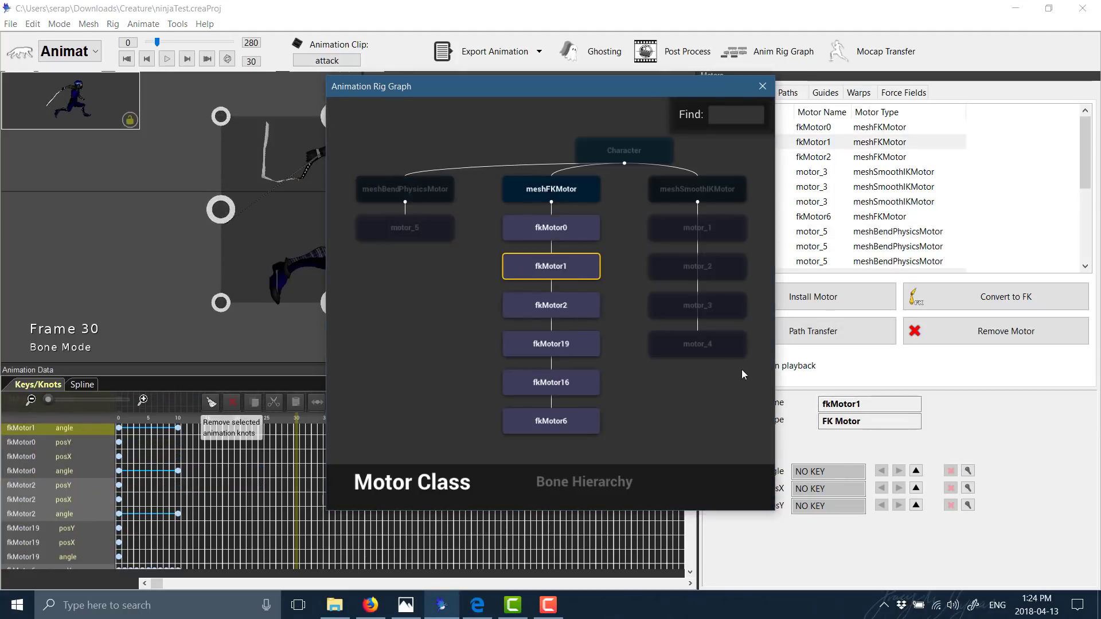
click(762, 86)
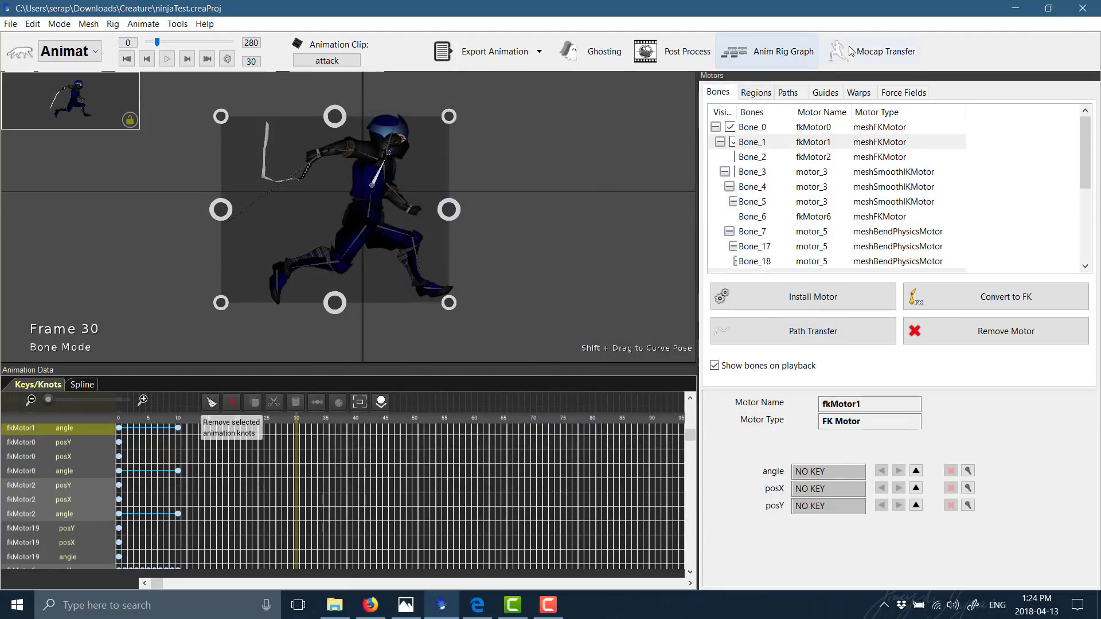
Step: View the Mocap Transfer Studio and close it without importing anything
click(851, 50)
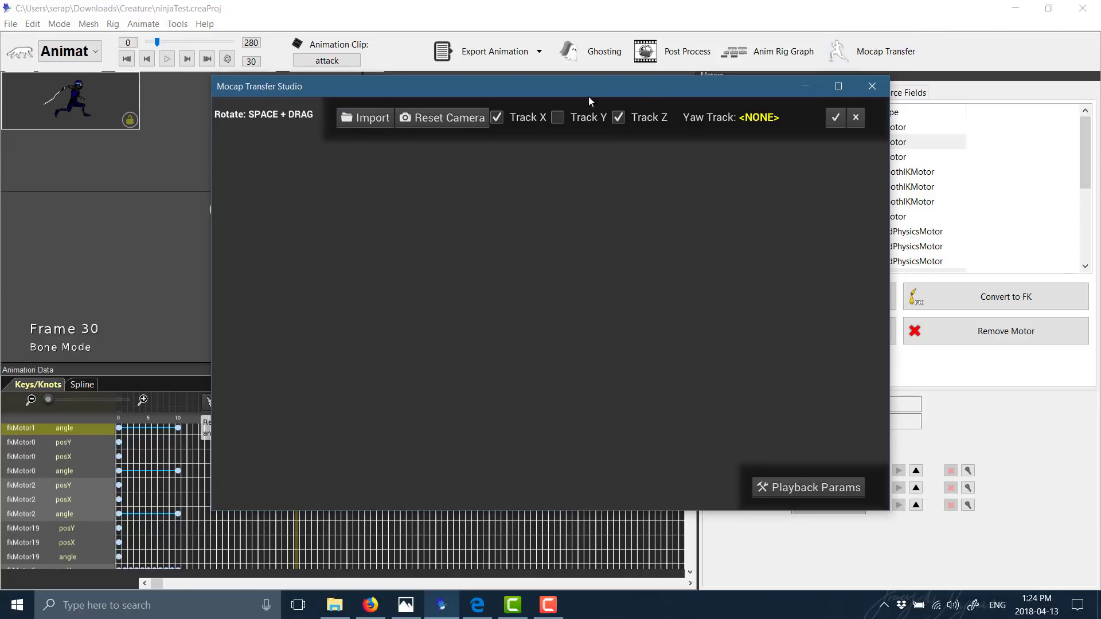
click(875, 85)
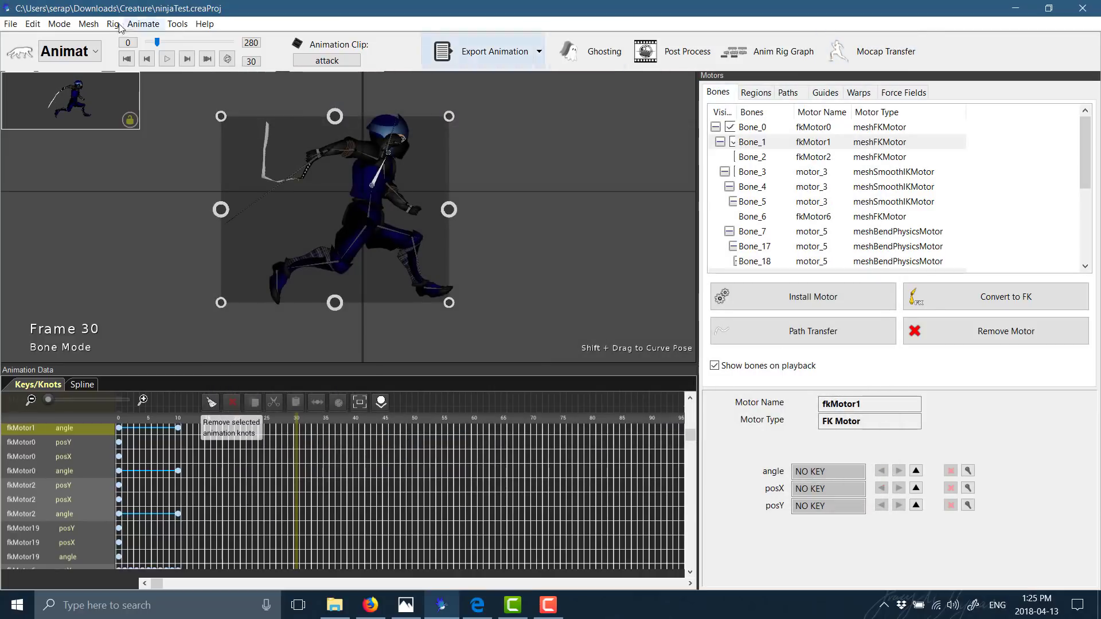
Step: Look over the animation commands and play back the attack clip to examine the ninja's motion, then stop playback
click(143, 22)
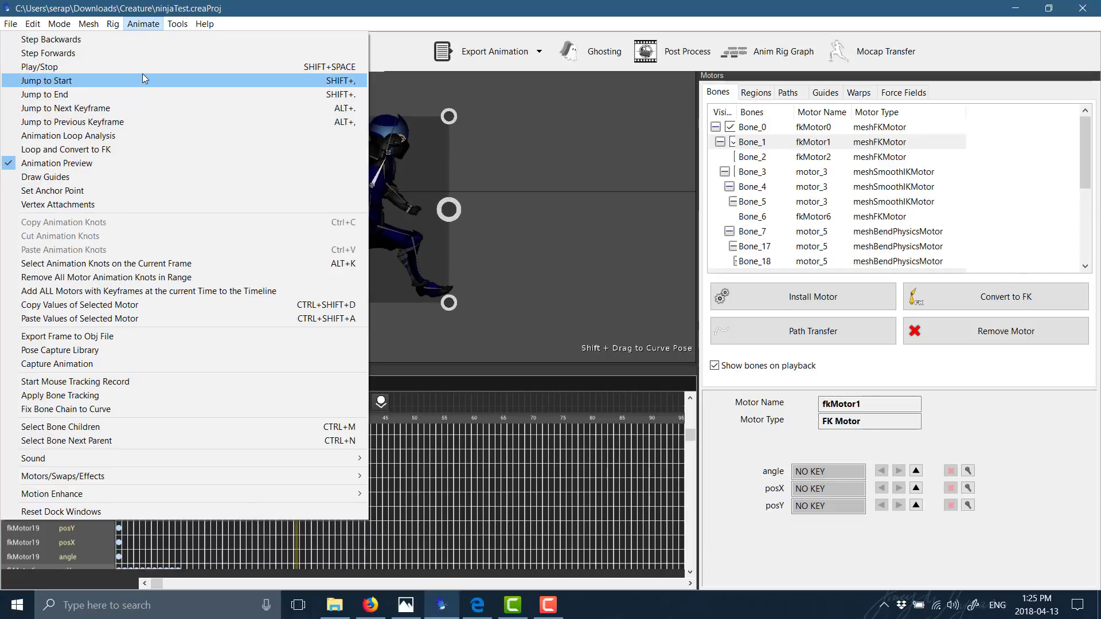
click(125, 67)
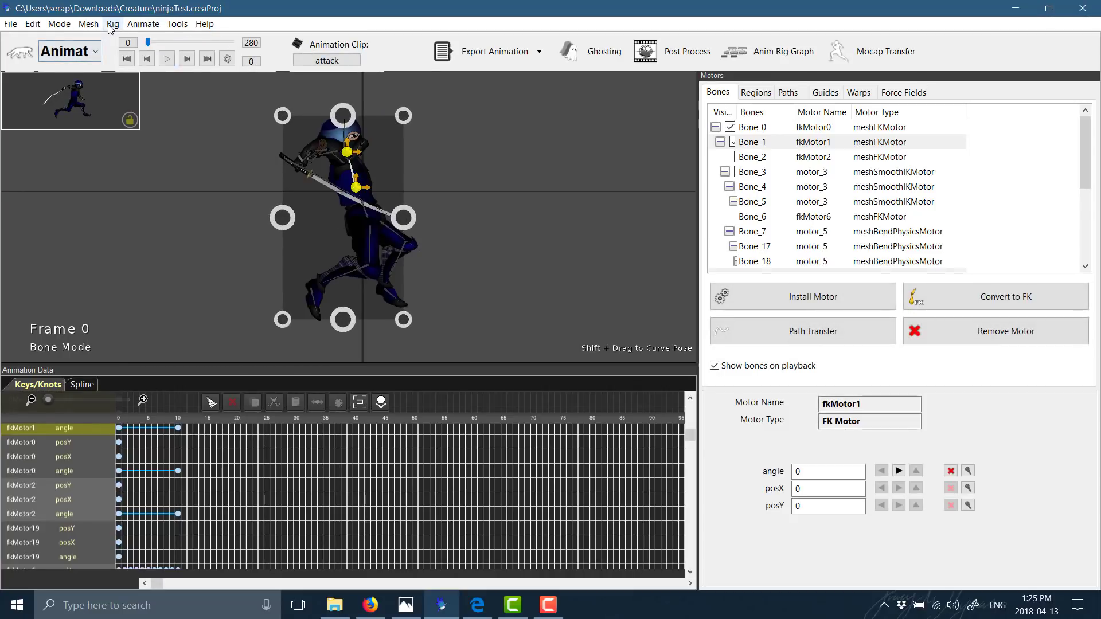
click(143, 24)
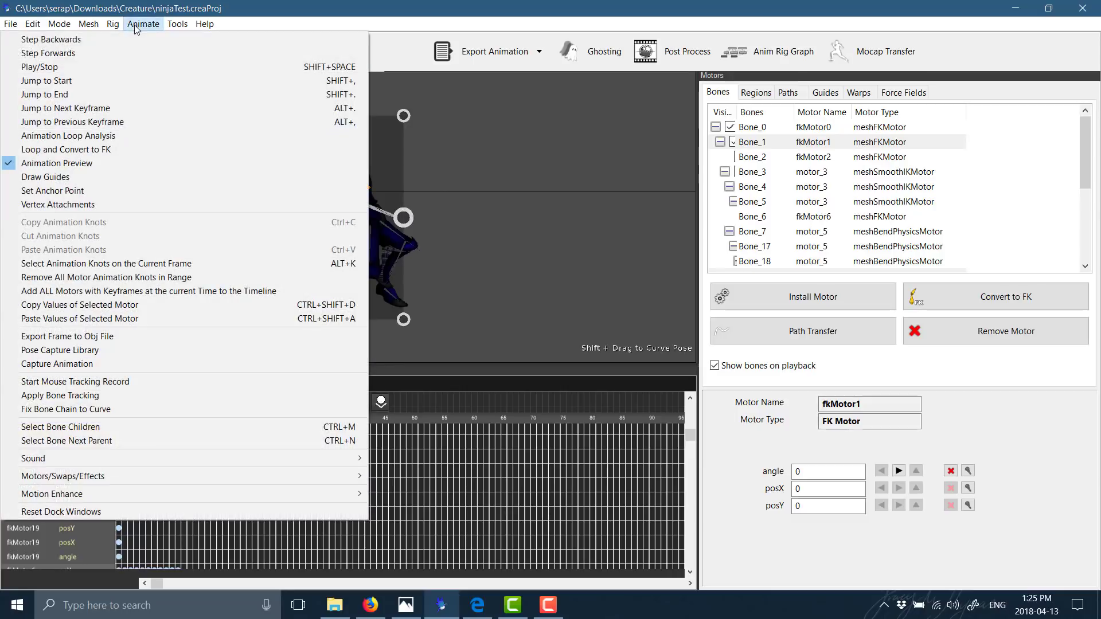
click(54, 67)
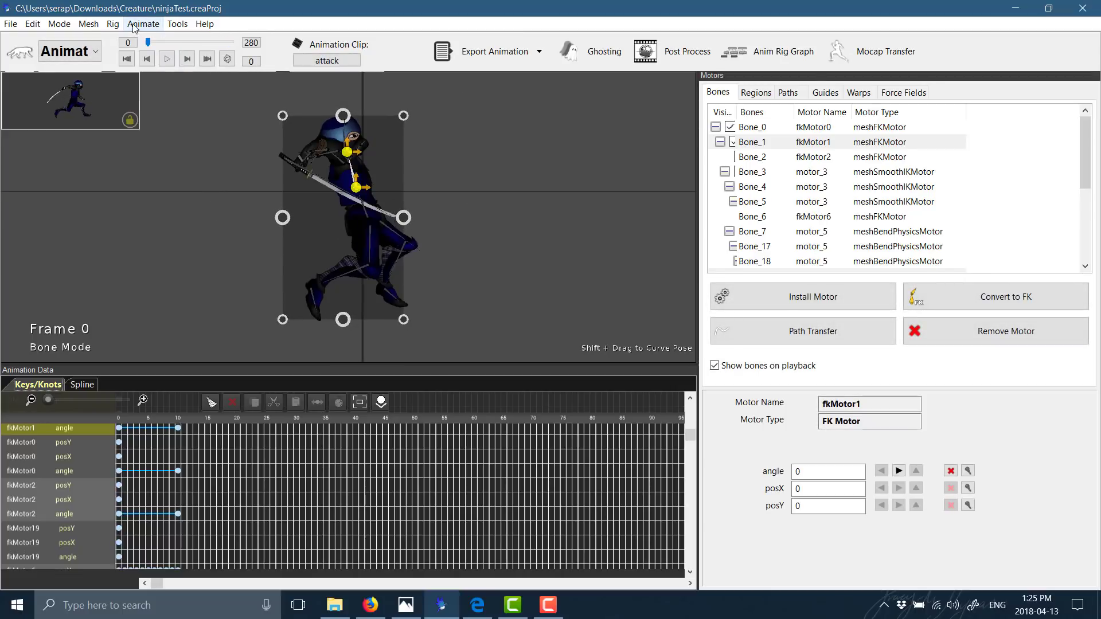
key(space)
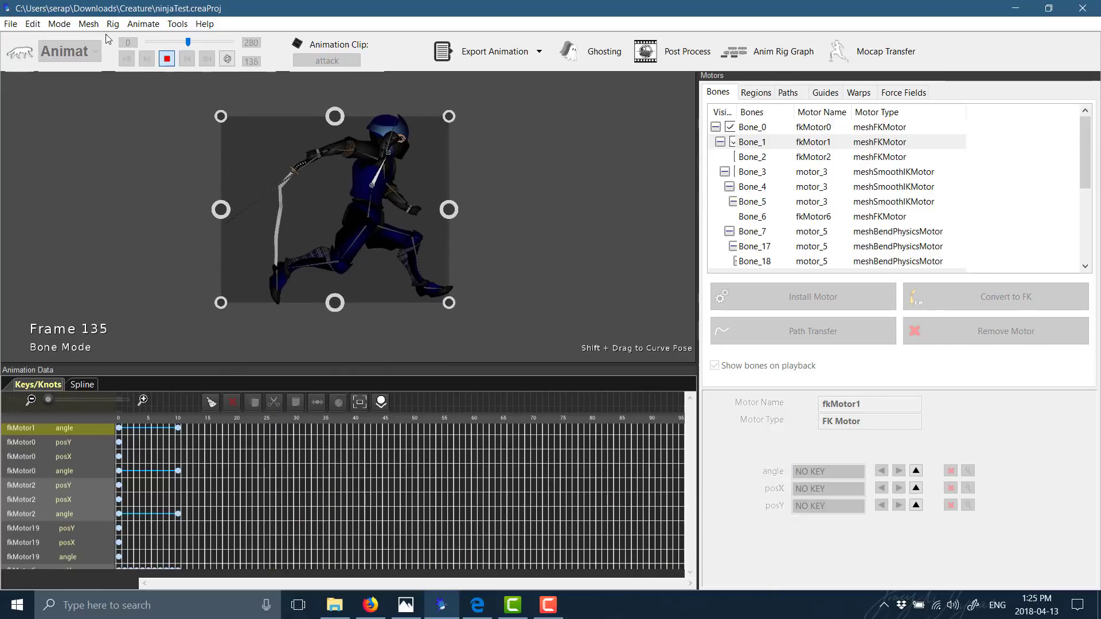
click(143, 24)
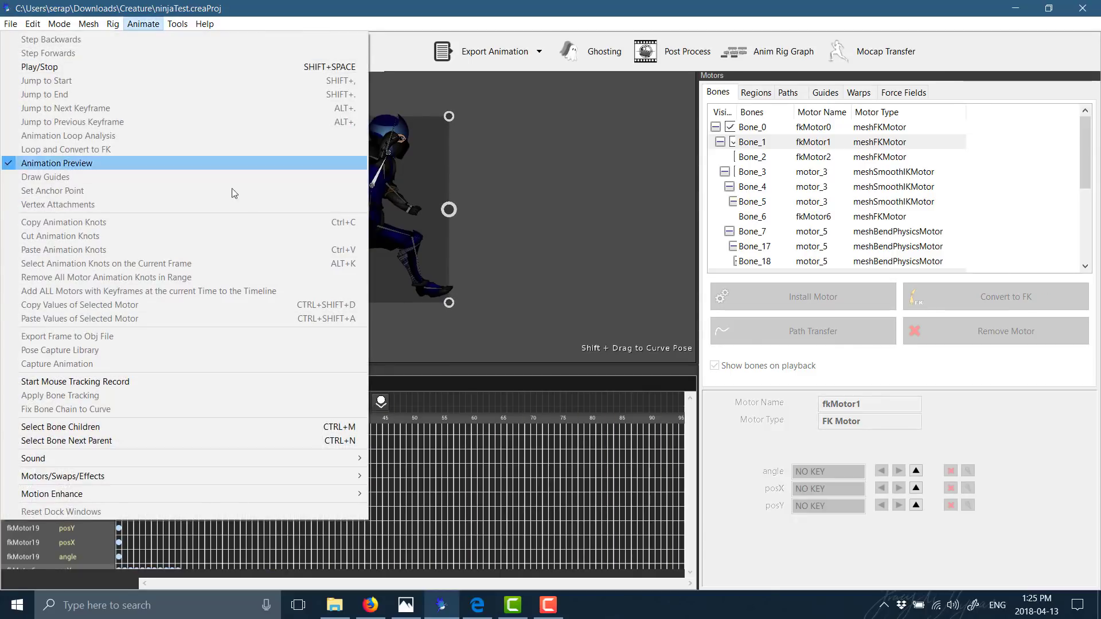
click(231, 163)
Step: Look through the rig commands in animation mode, and switch to Rig mode to compare the rig and animation commands offered there
click(113, 25)
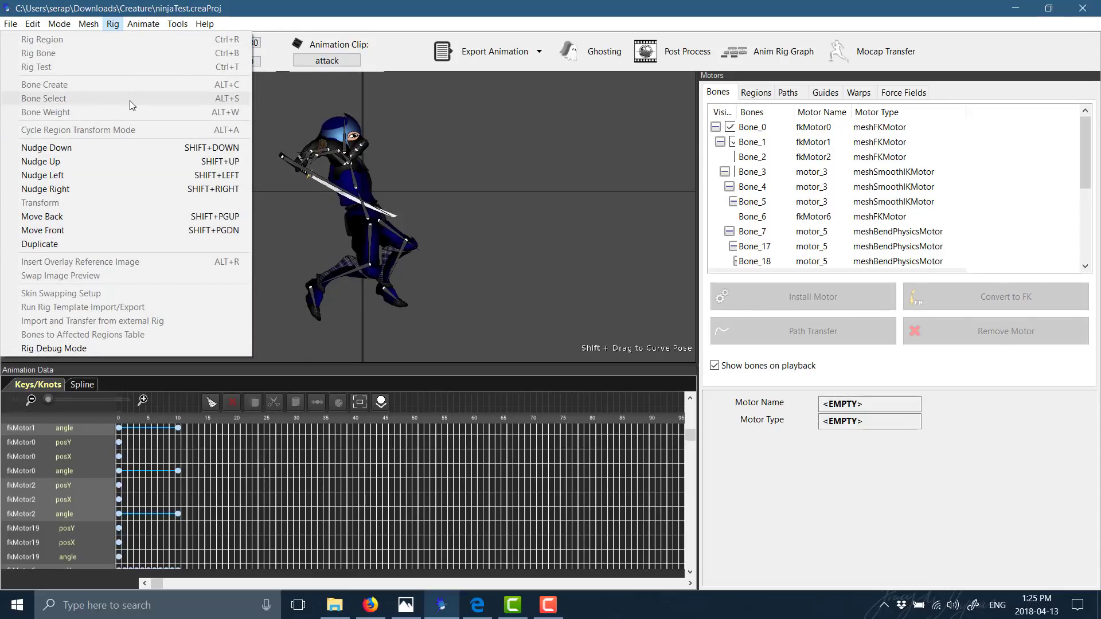
mouse_move(90, 28)
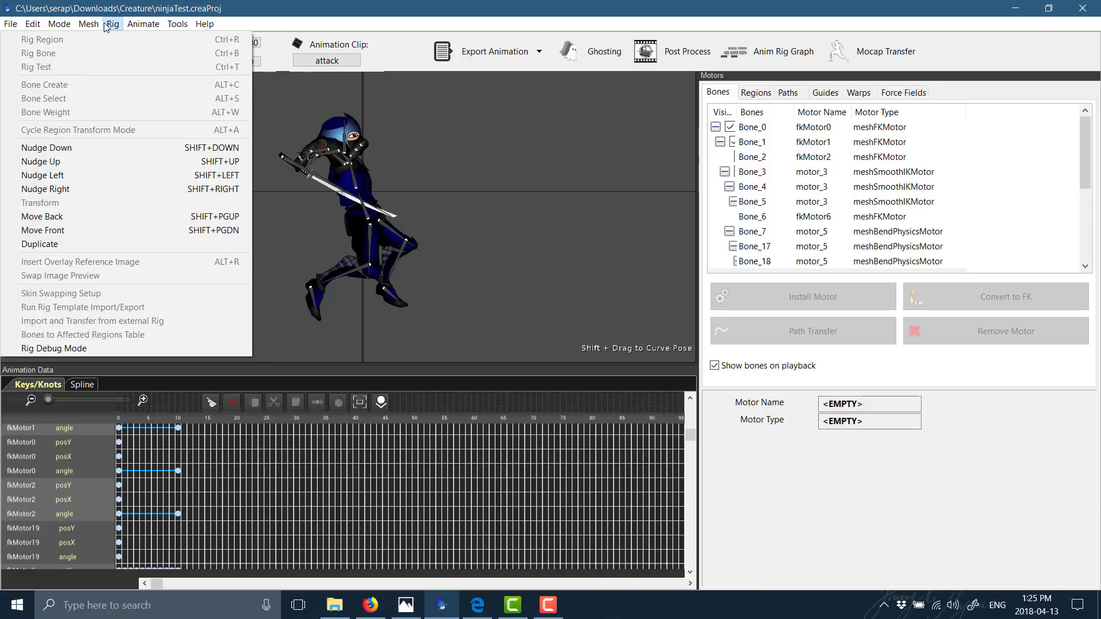
click(587, 242)
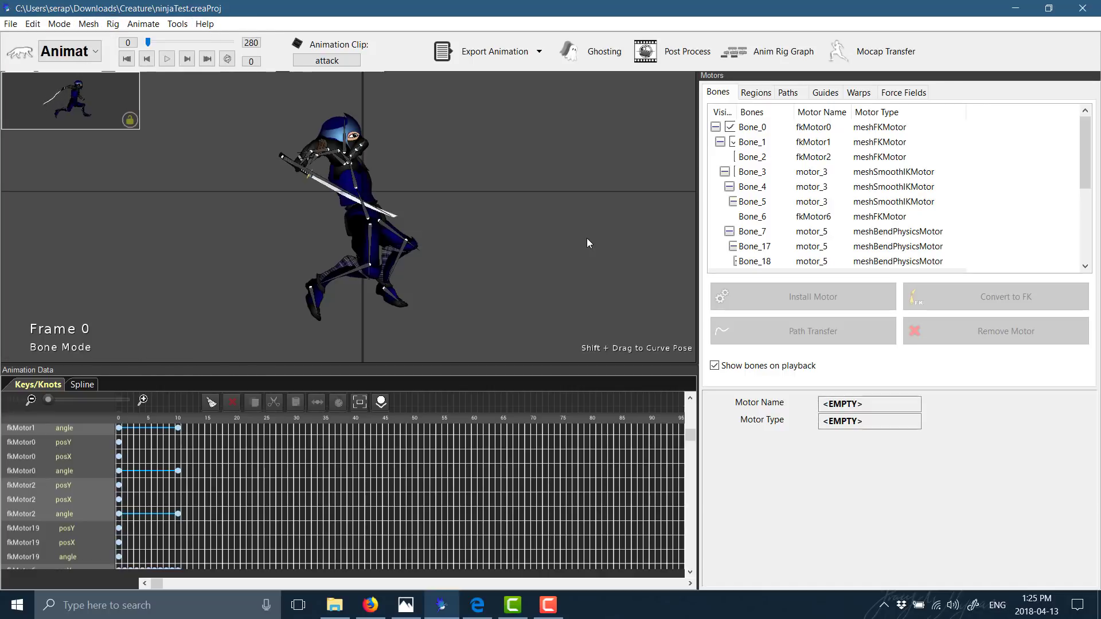
click(97, 50)
click(72, 89)
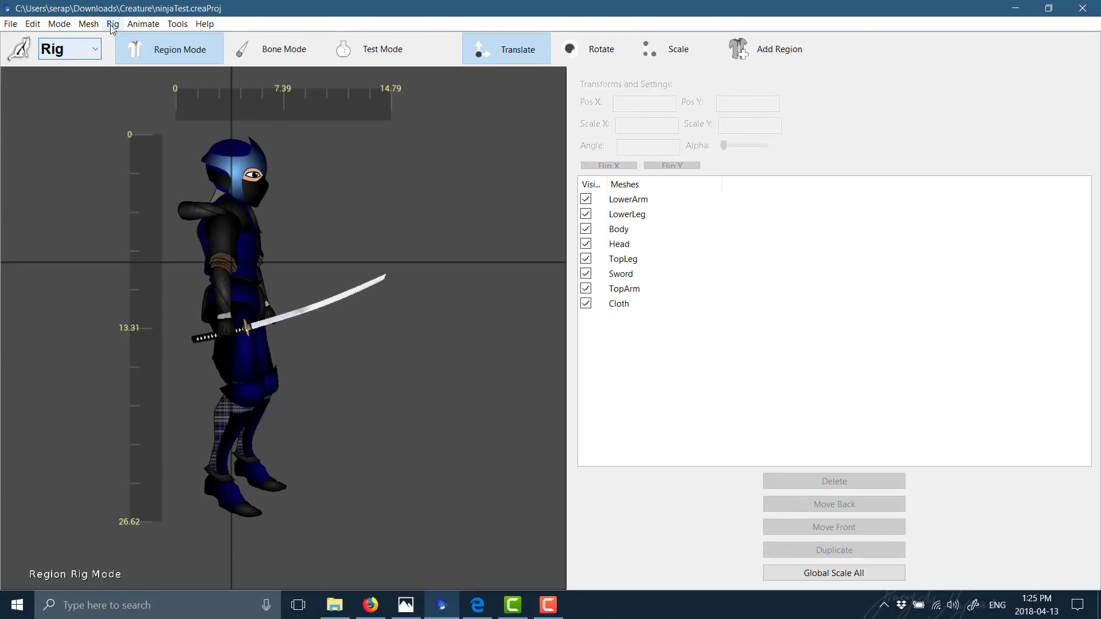
click(111, 26)
click(456, 202)
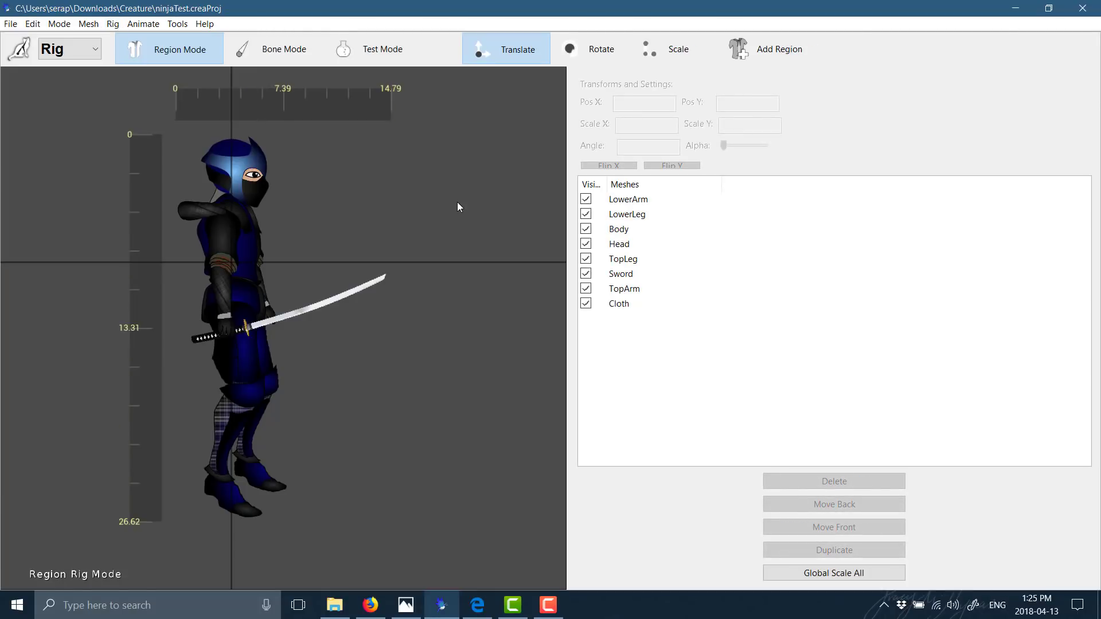
click(138, 26)
click(499, 284)
Step: Return to animation mode and view the Sound Assets window, closing it without importing a sound
click(92, 51)
click(63, 103)
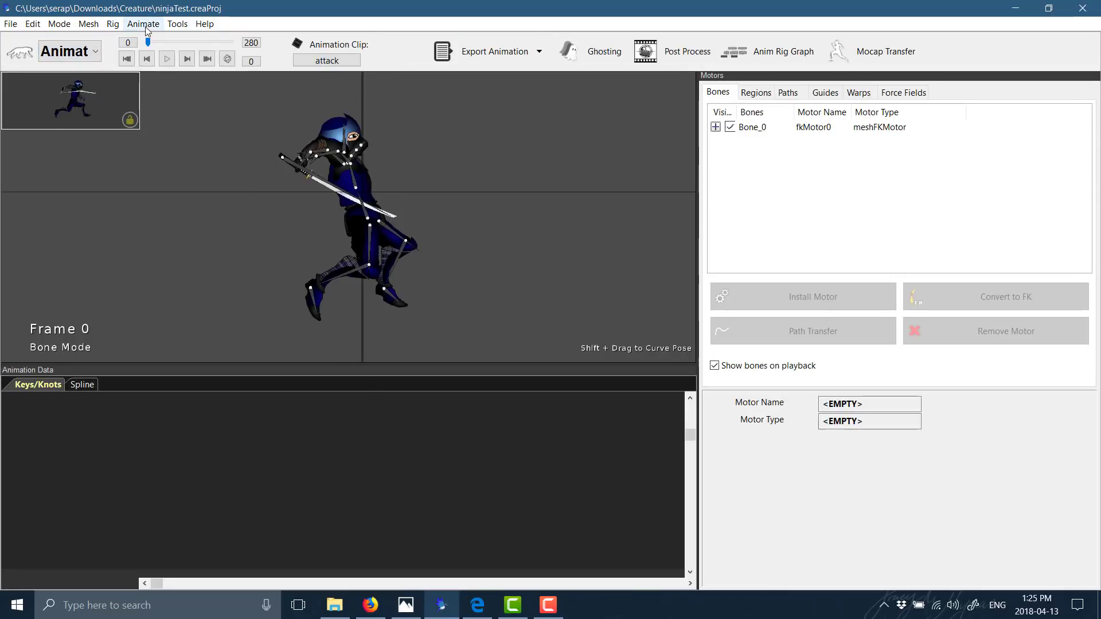
click(138, 24)
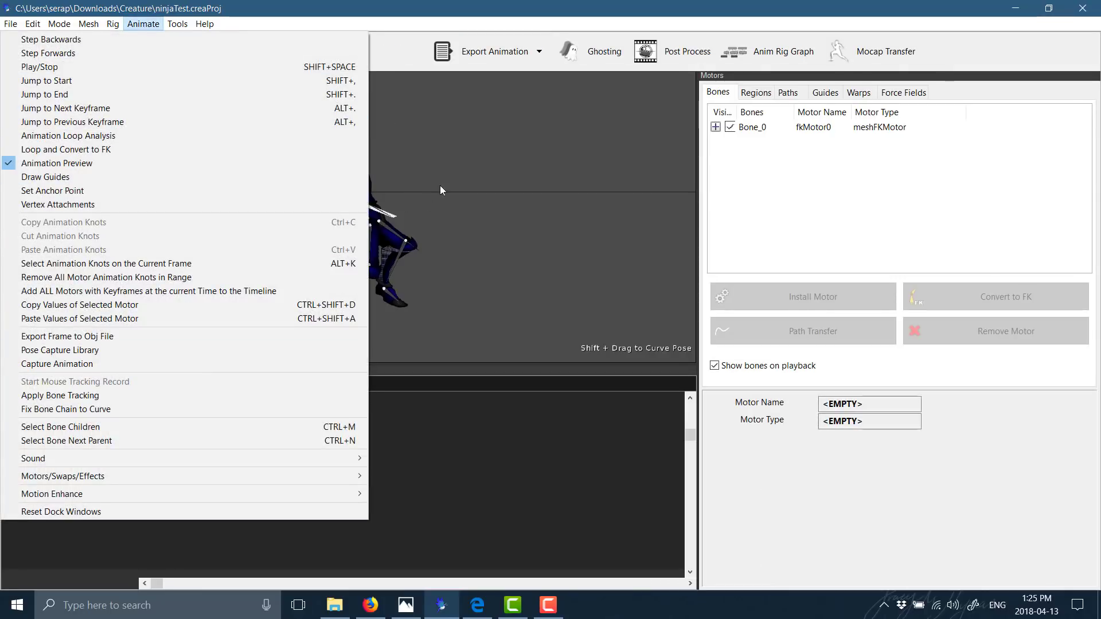
mouse_move(291, 500)
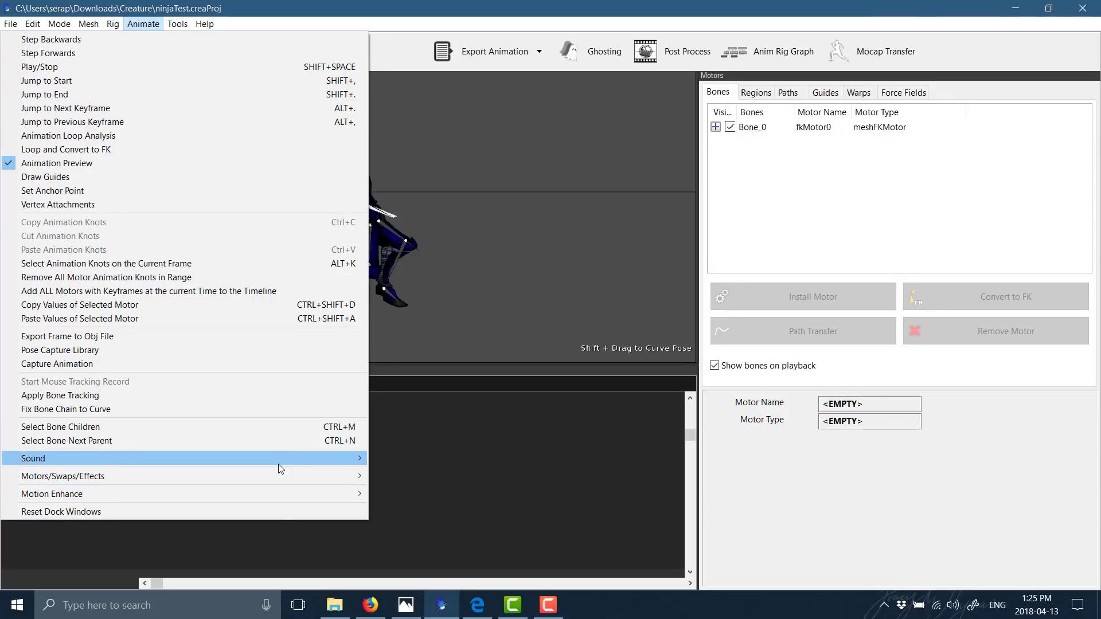
mouse_move(279, 466)
click(397, 458)
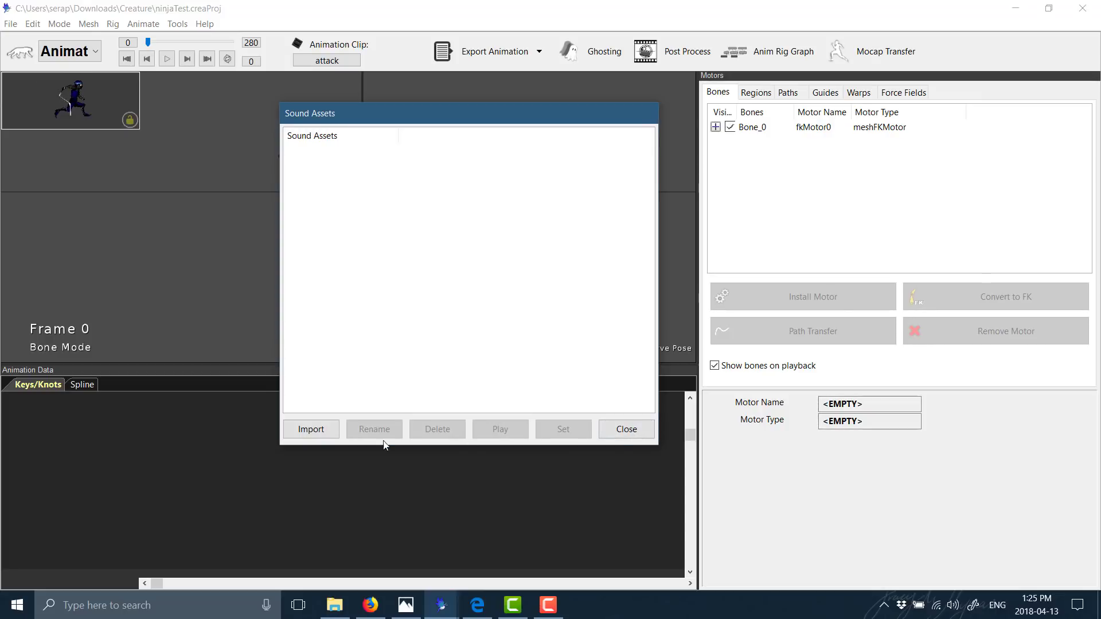
click(625, 431)
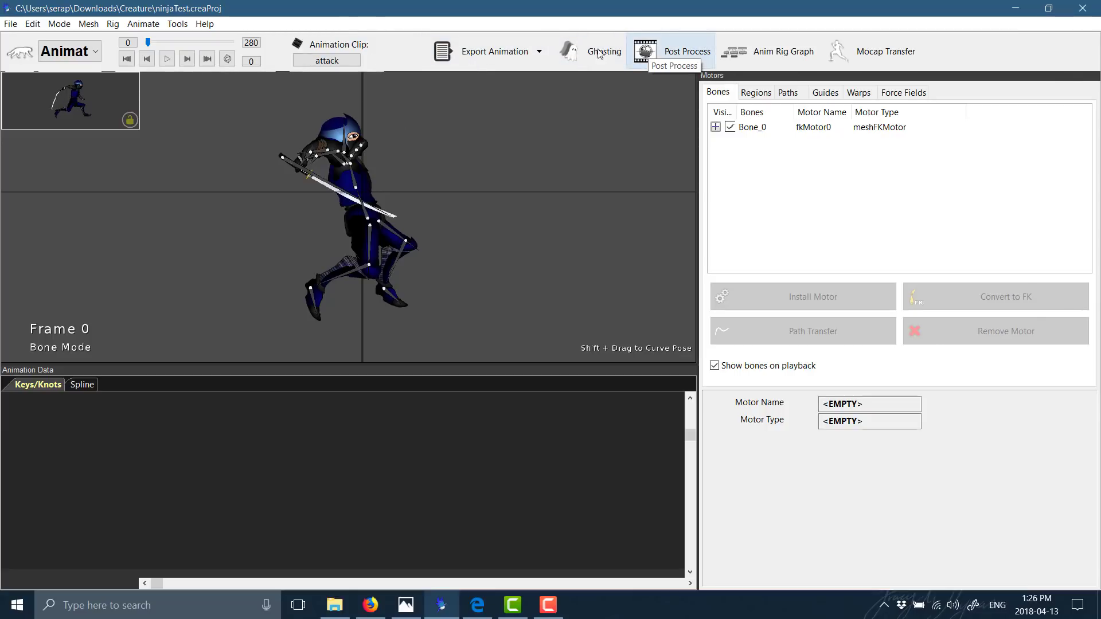
Step: Bring up the Post Process Effects window and add the Pixel Art video filter to the ninja animation
click(682, 56)
drag(349, 19, 600, 63)
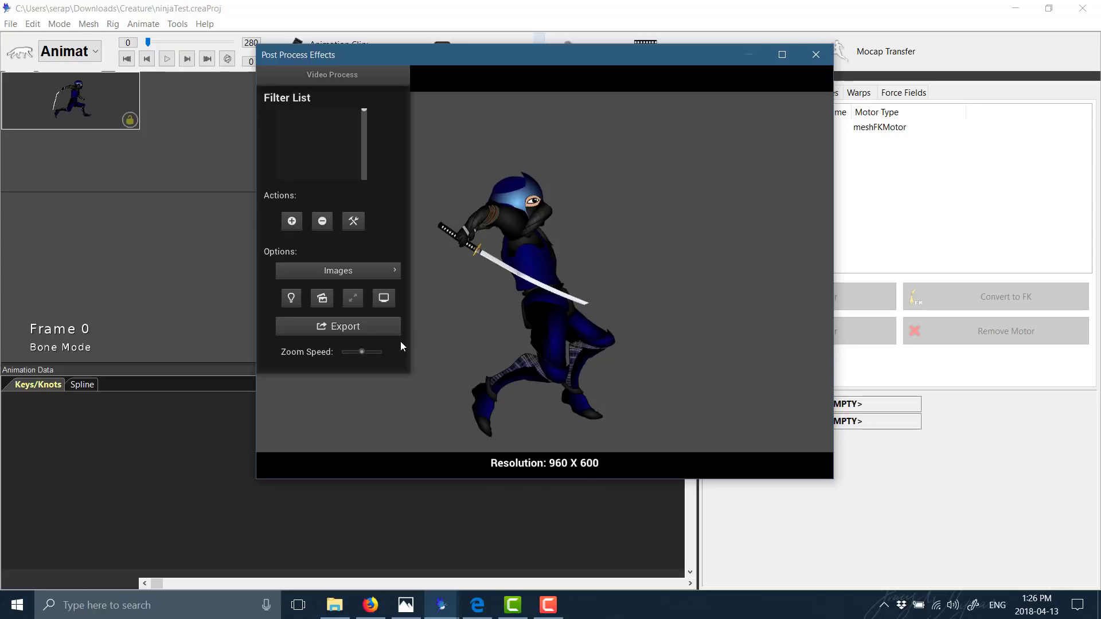
click(292, 222)
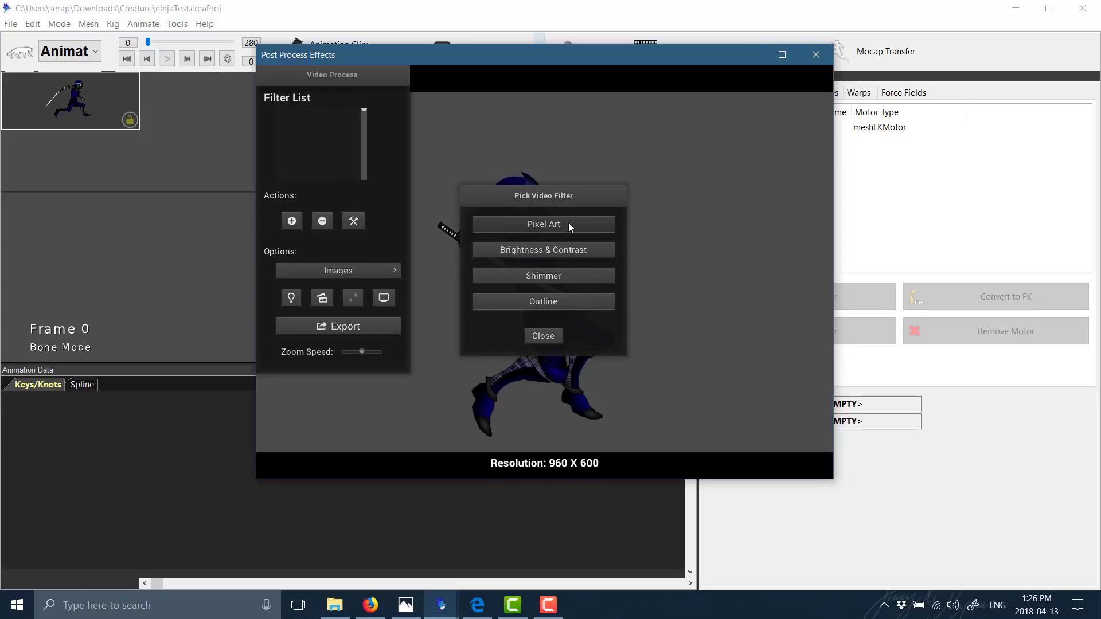
click(552, 232)
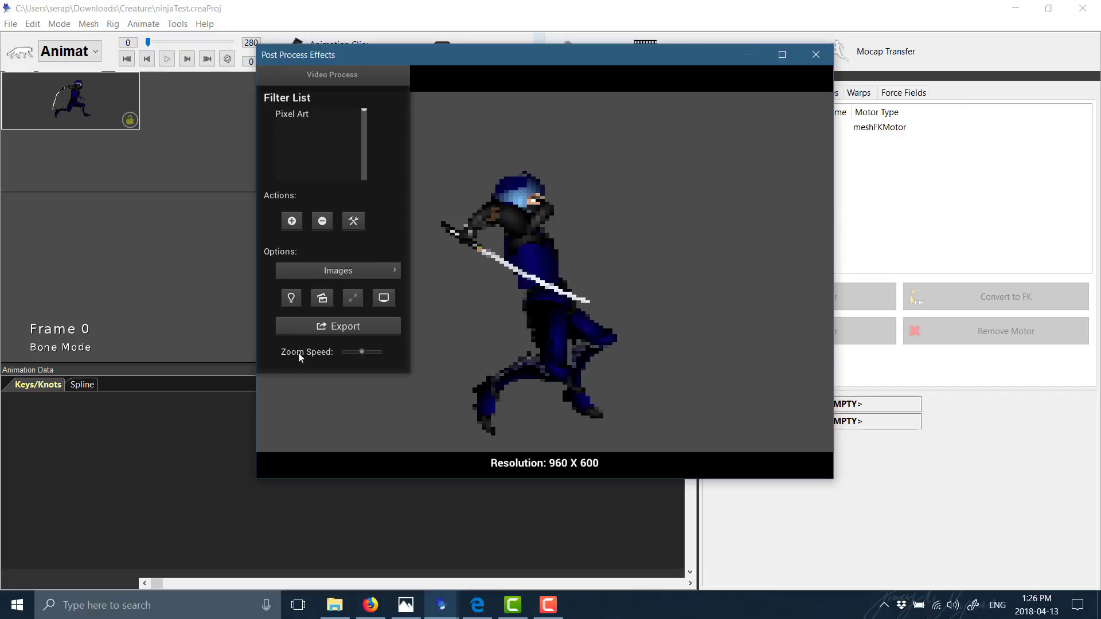
Step: Export the pixel-art animation as a Gif named test on the Desktop, covering frames 0 to 280 with SuperSample on
click(375, 267)
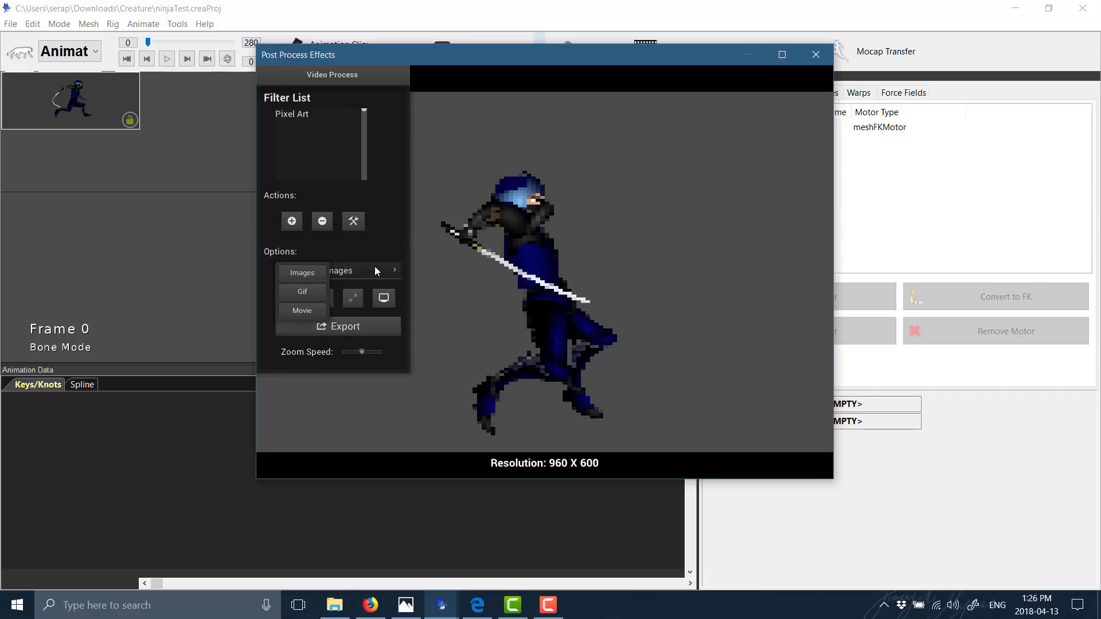
click(302, 294)
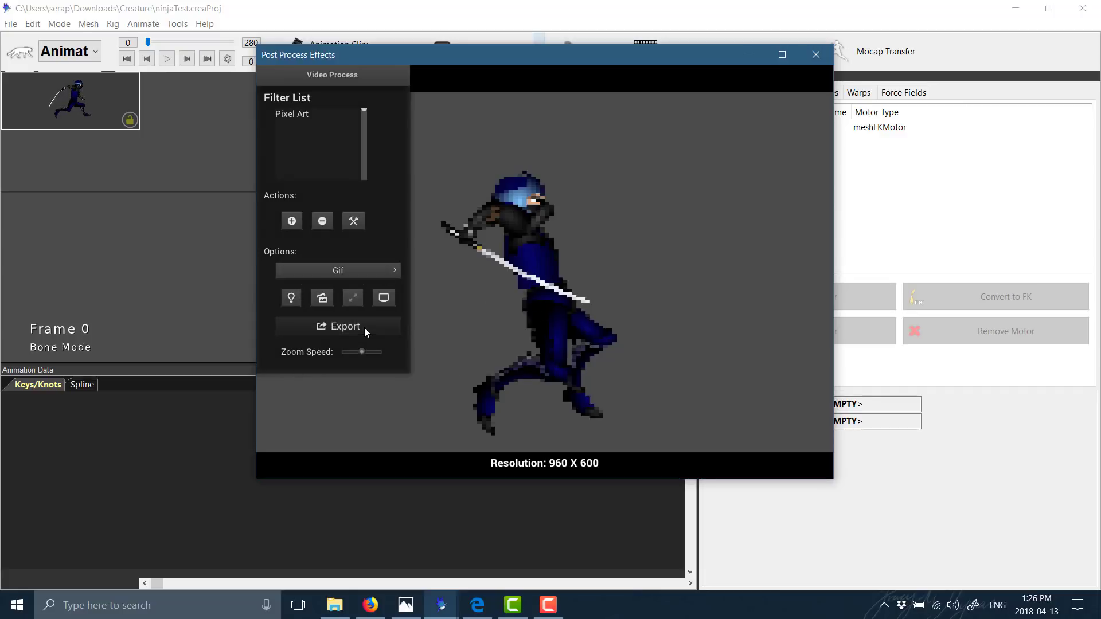
click(365, 330)
click(718, 227)
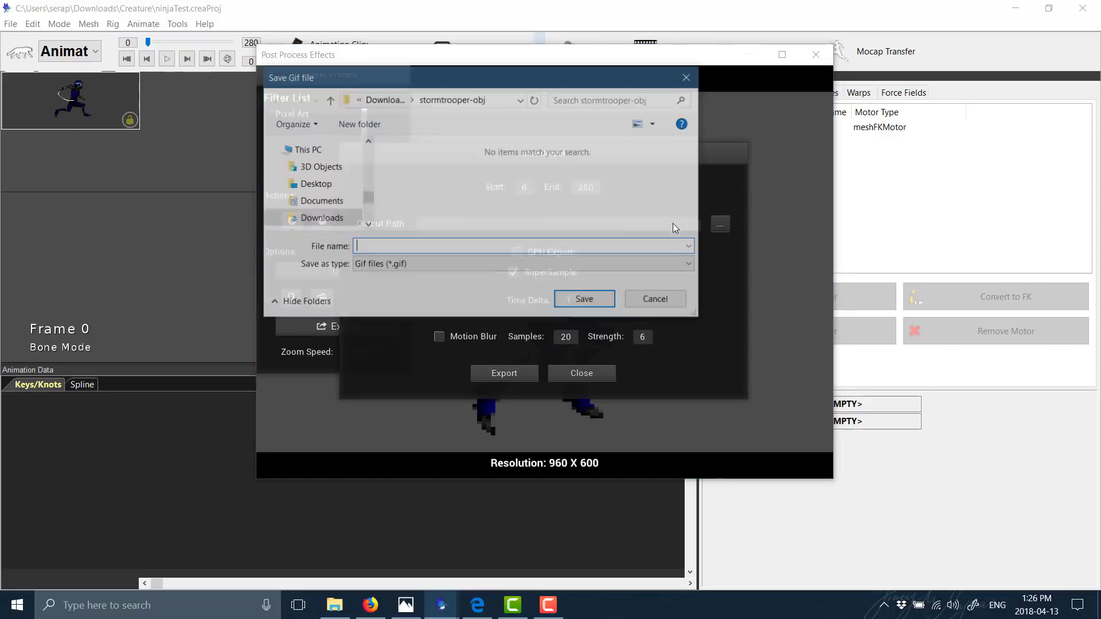
scroll(365, 165, down, 5)
scroll(365, 165, down, 2)
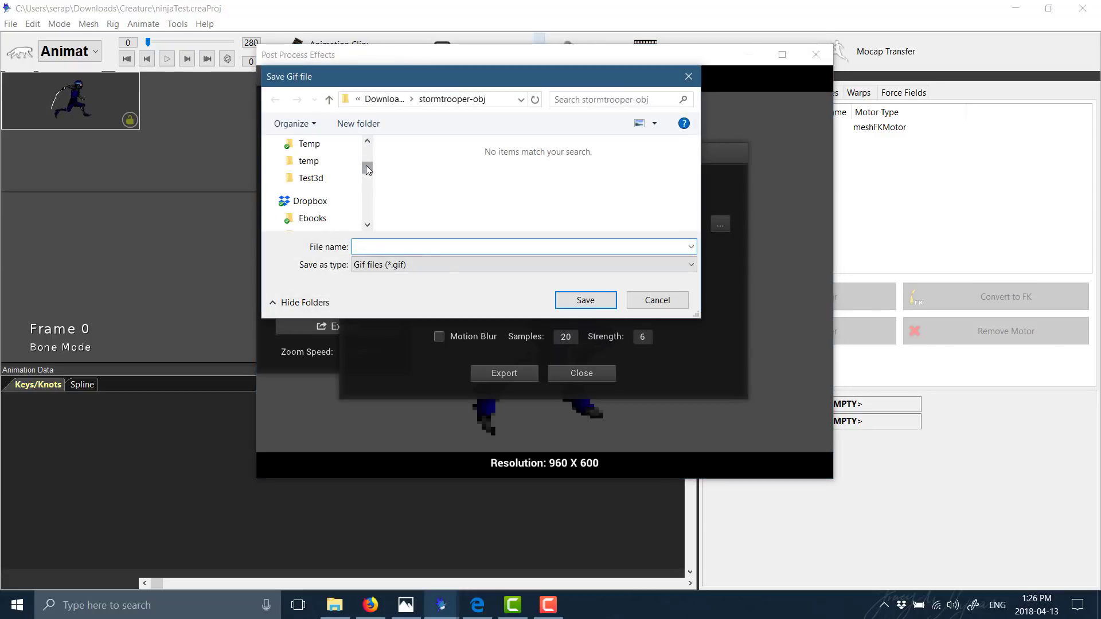
scroll(366, 160, up, 10)
click(295, 172)
click(474, 249)
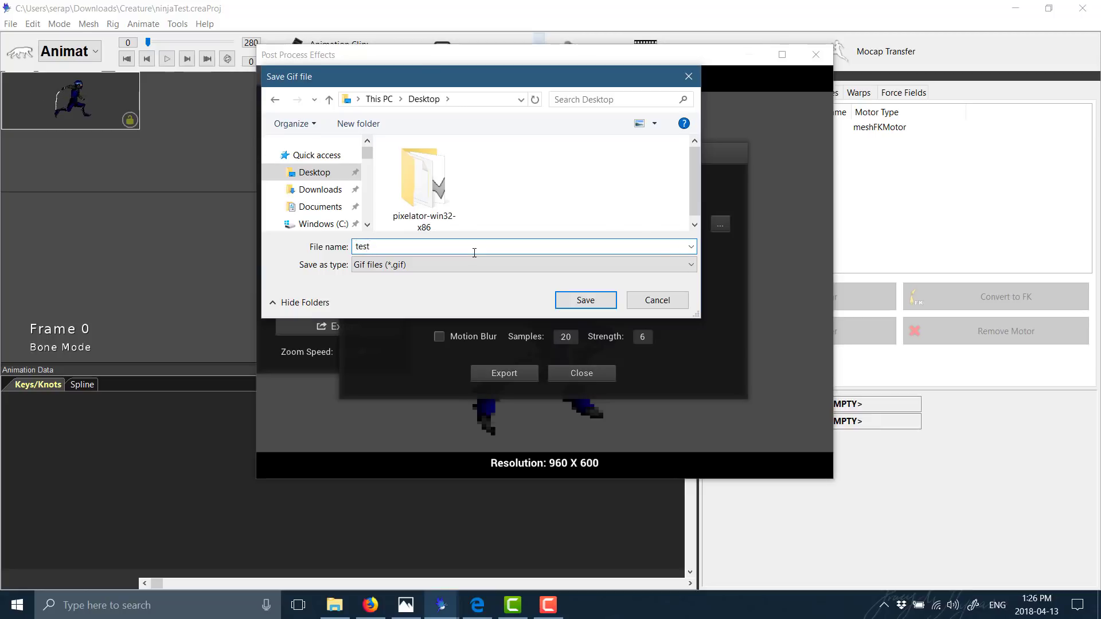
key(Return)
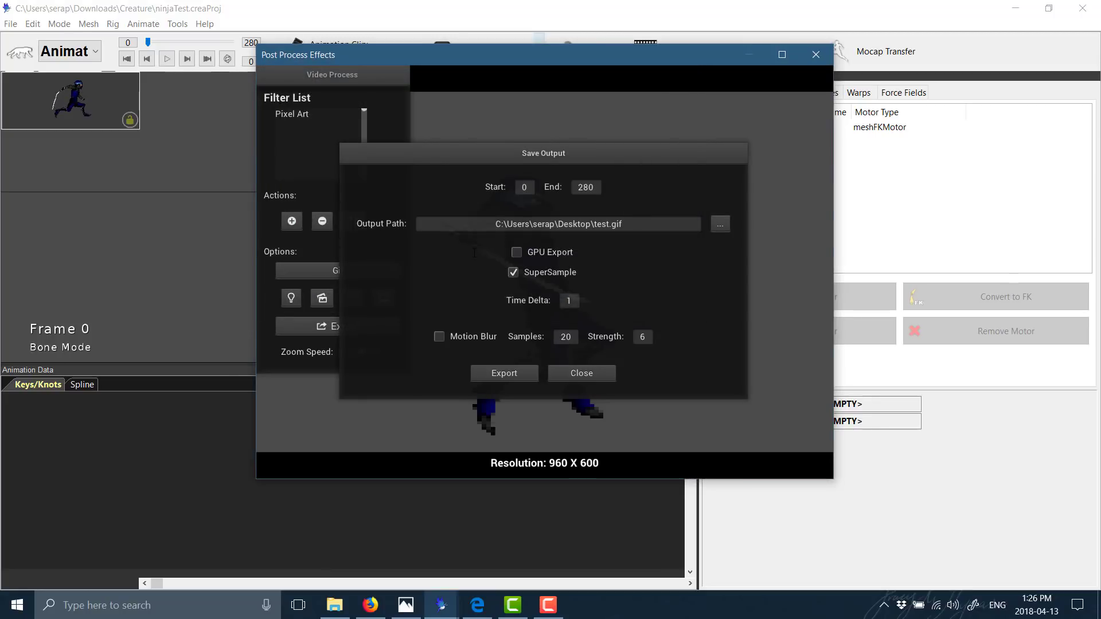
click(505, 373)
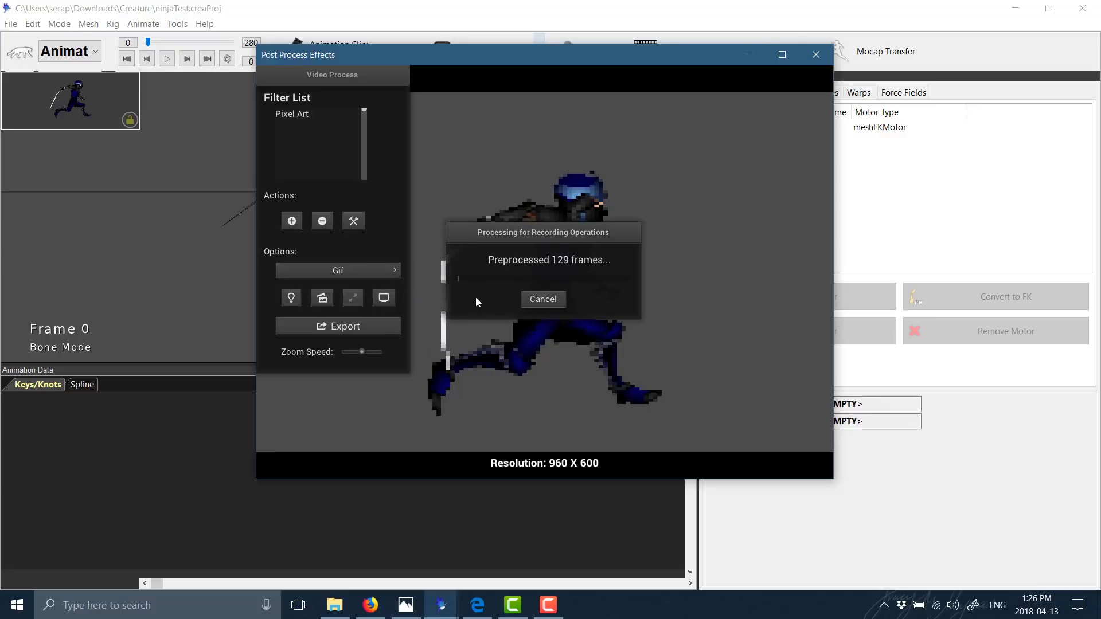
click(547, 604)
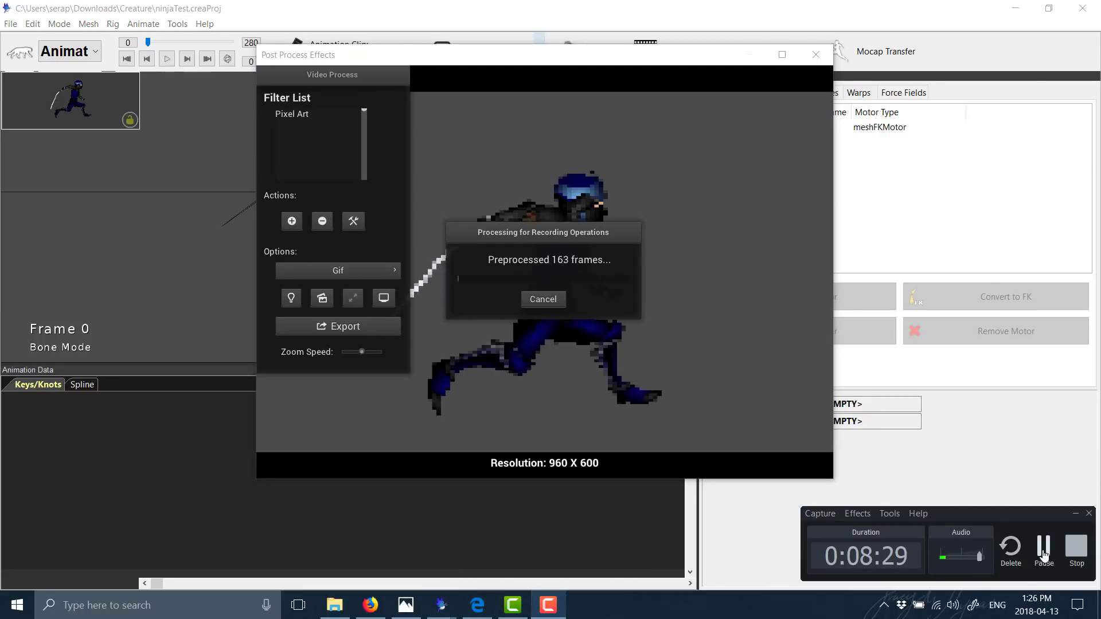
click(1043, 552)
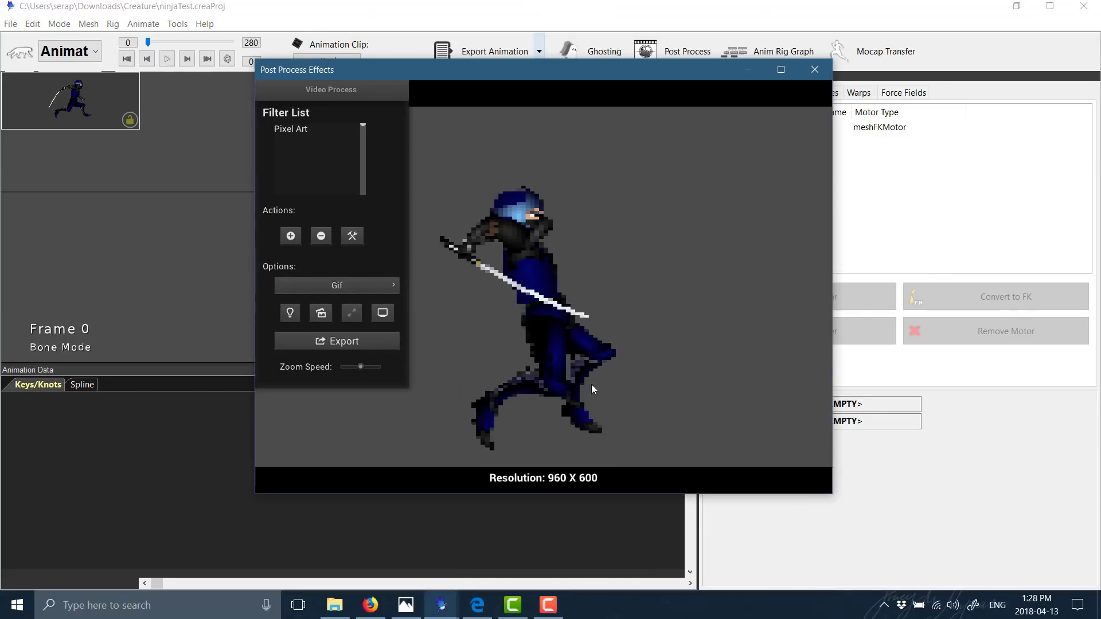
Step: View test.gif from the desktop in Photos, closing the overlapping Post Process Effects window, and exit the viewer after watching the animation
key(super+d)
click(68, 390)
double_click(68, 390)
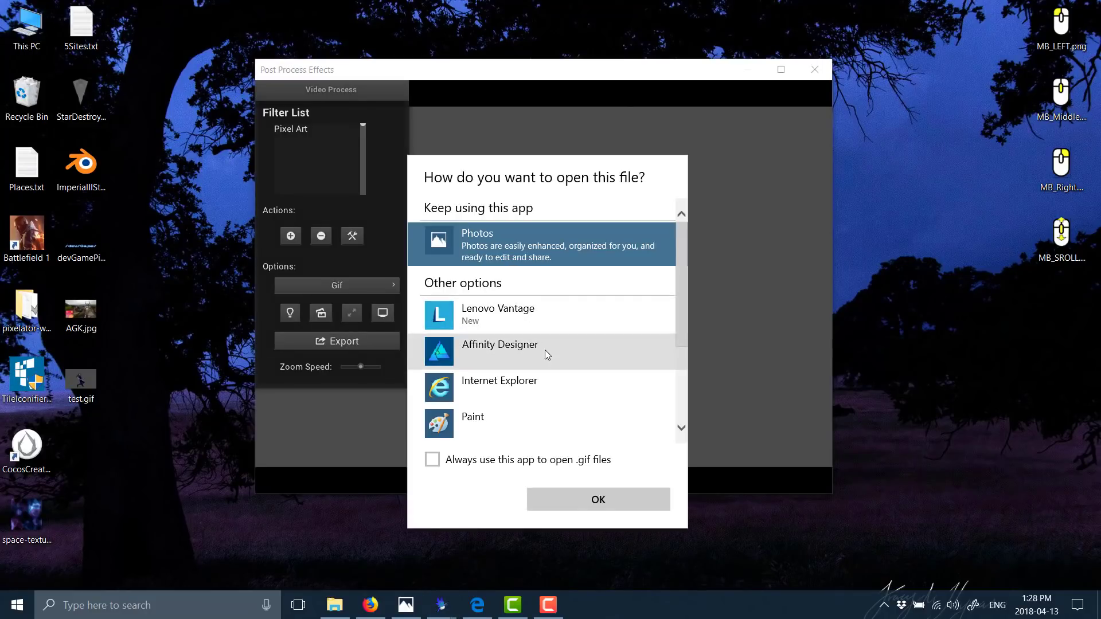
click(521, 259)
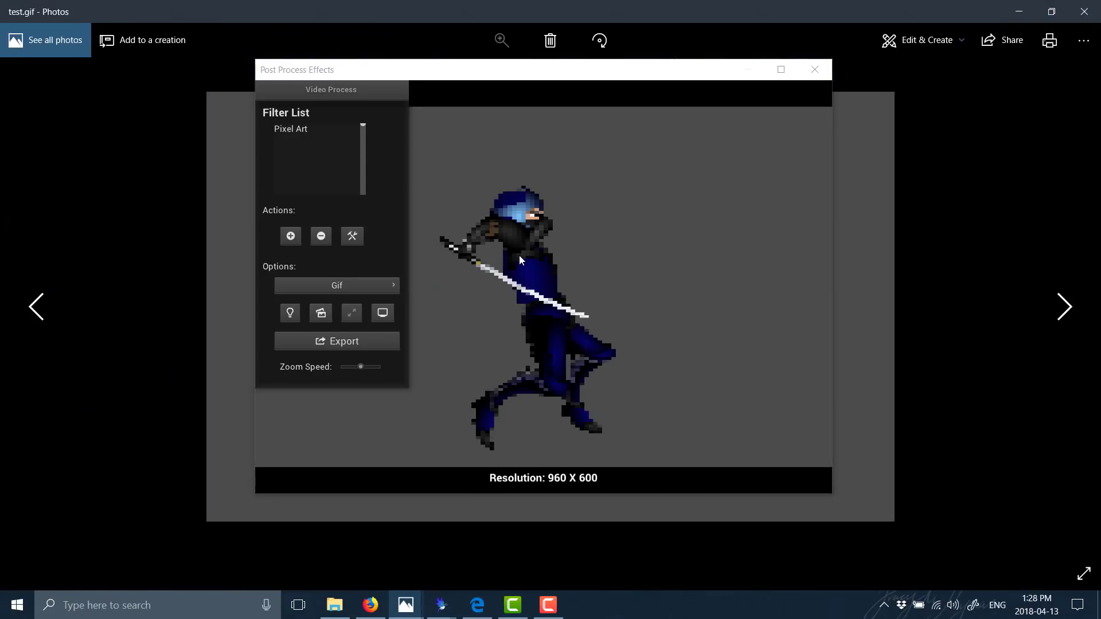
click(814, 66)
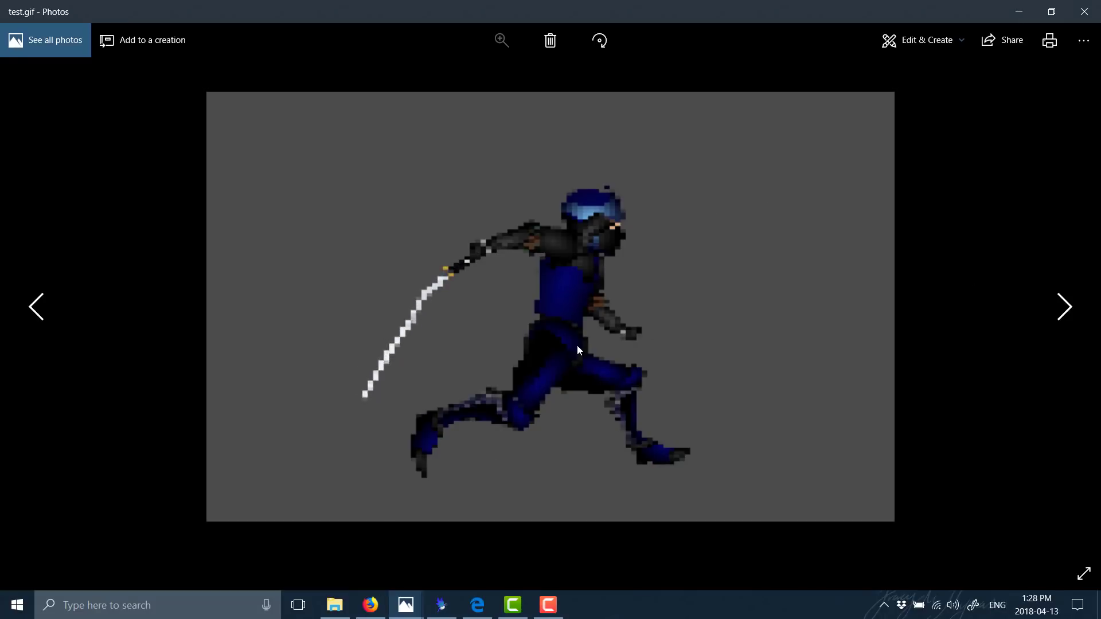
scroll(578, 350, down, 1)
scroll(577, 349, up, 1)
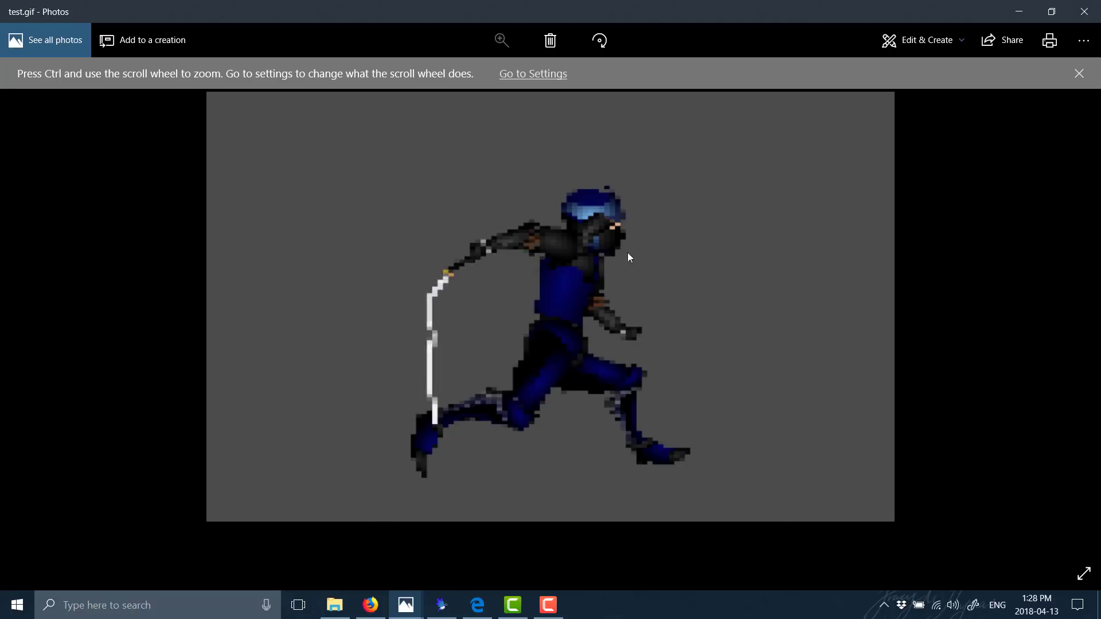
click(1083, 11)
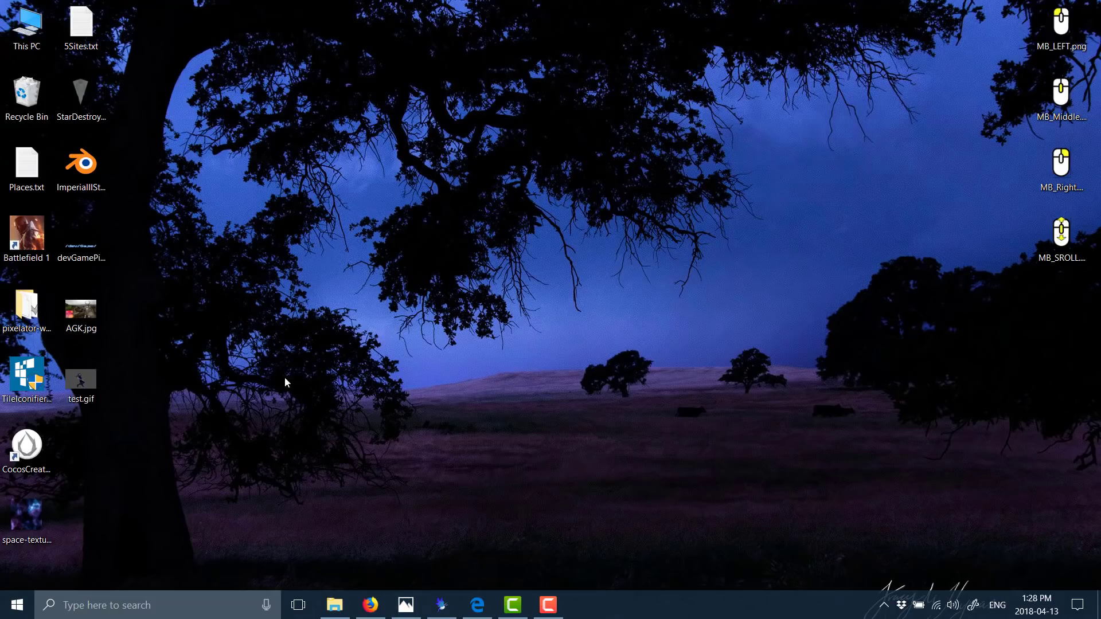
Step: Switch back to Creature, check the output types offered in Post Process Effects, and close the window without exporting
click(439, 614)
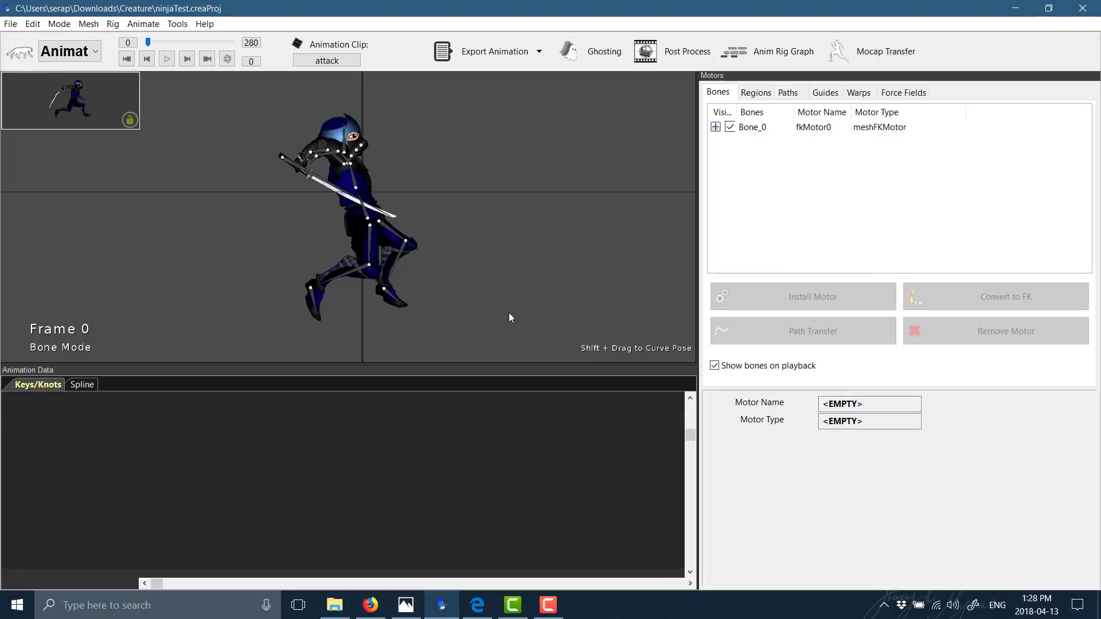
click(678, 59)
click(373, 285)
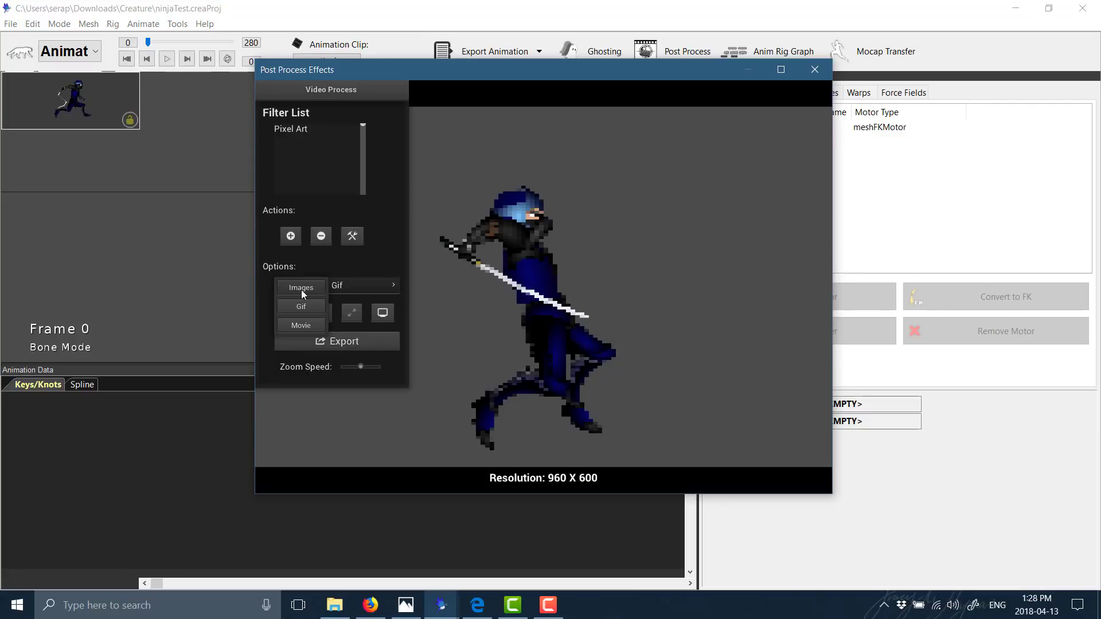
click(814, 70)
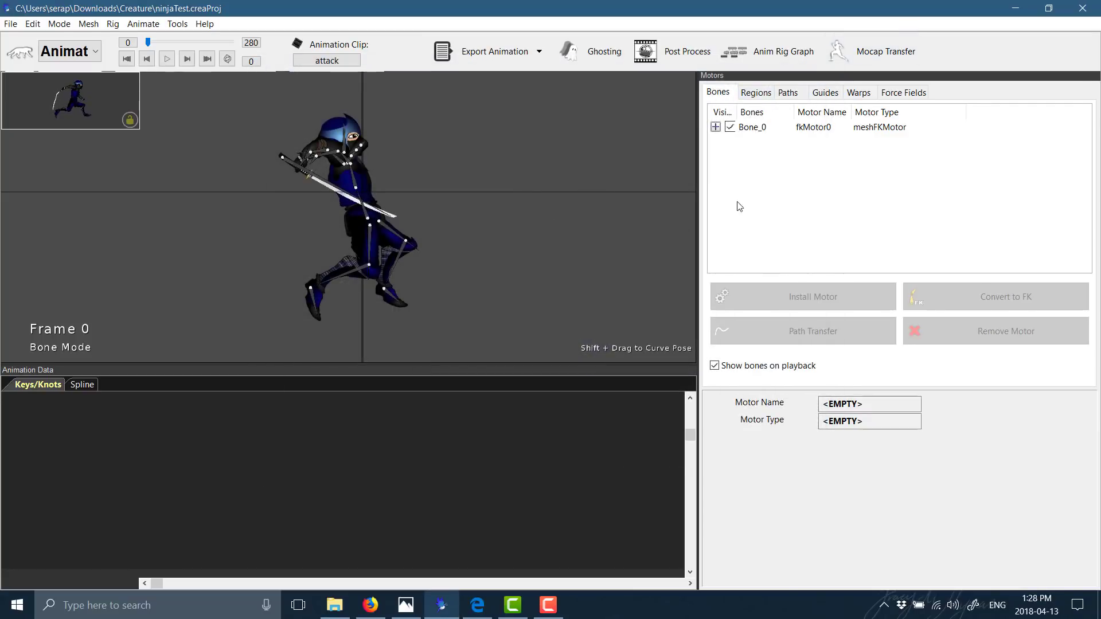
Step: Look over the Game Engine Export options and its animation clip list, then close the window without exporting
click(528, 54)
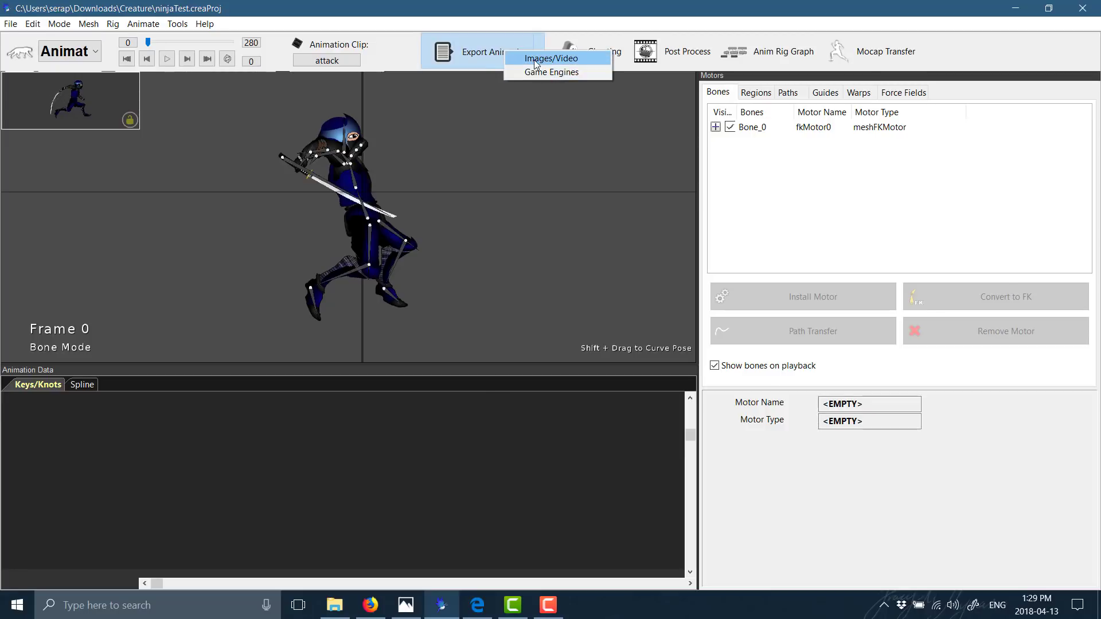
click(545, 74)
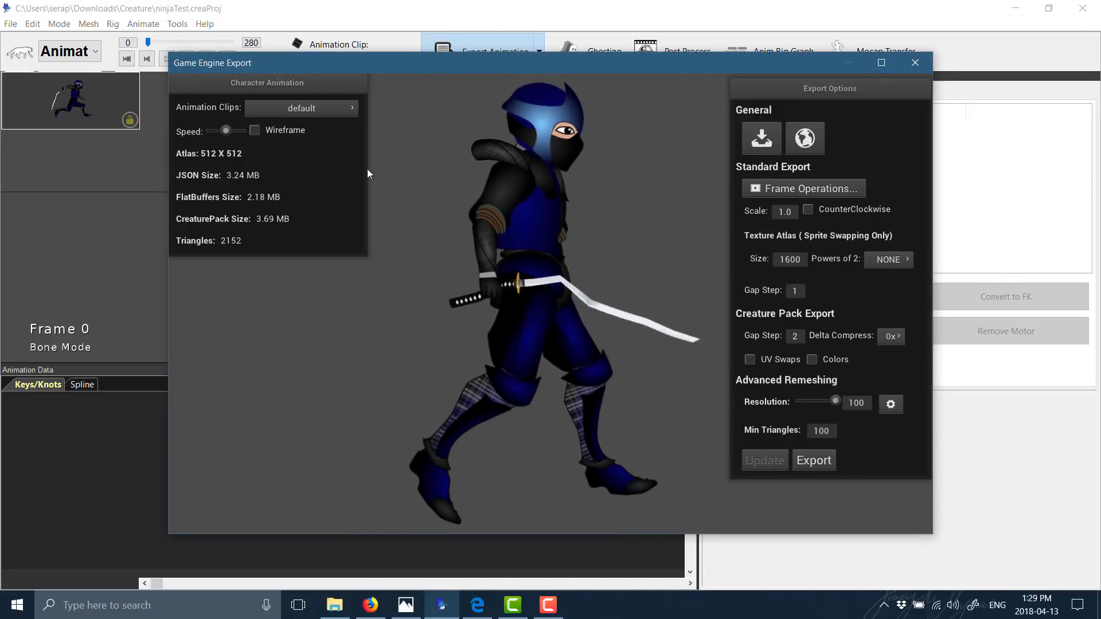
click(352, 107)
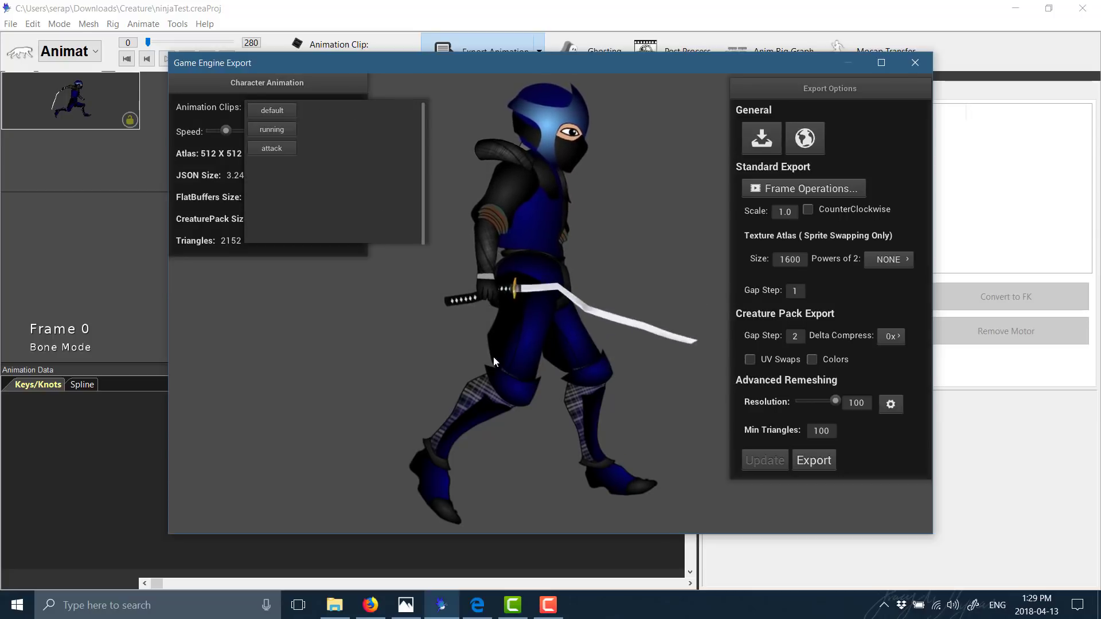
click(234, 180)
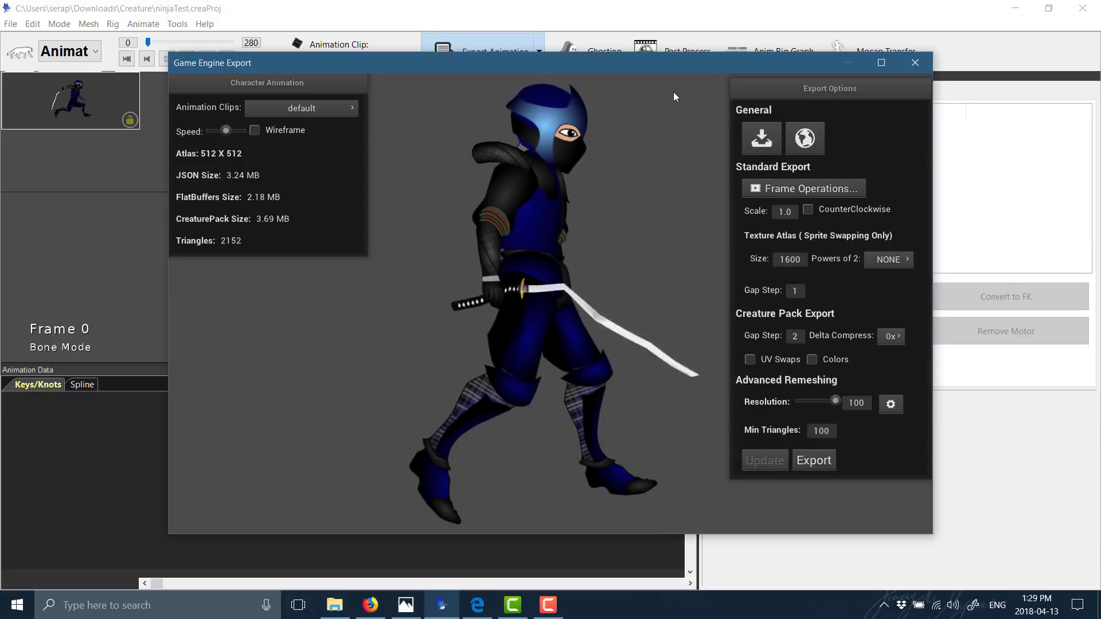
click(915, 63)
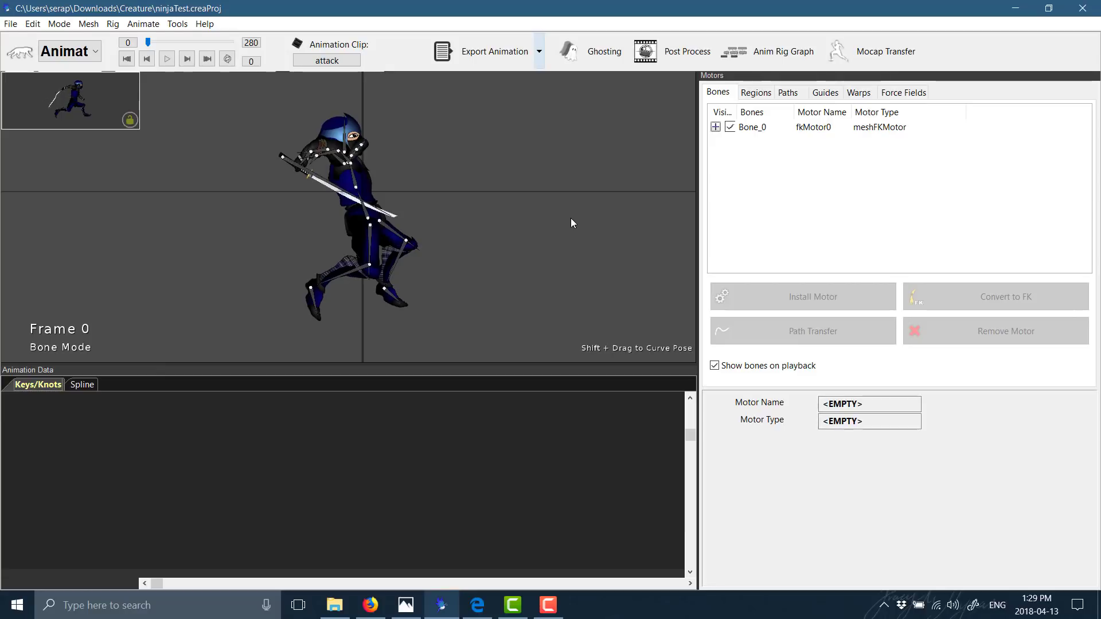
Step: Examine the FBX and Images settings of the Images/Video export, then close the dialog without recording
click(538, 51)
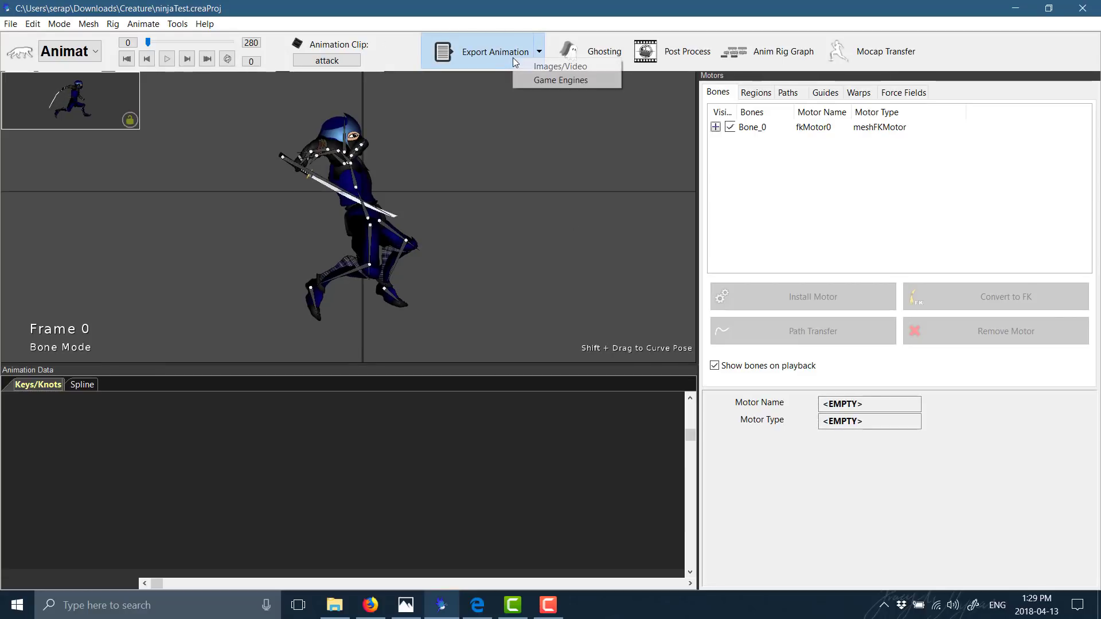
click(537, 70)
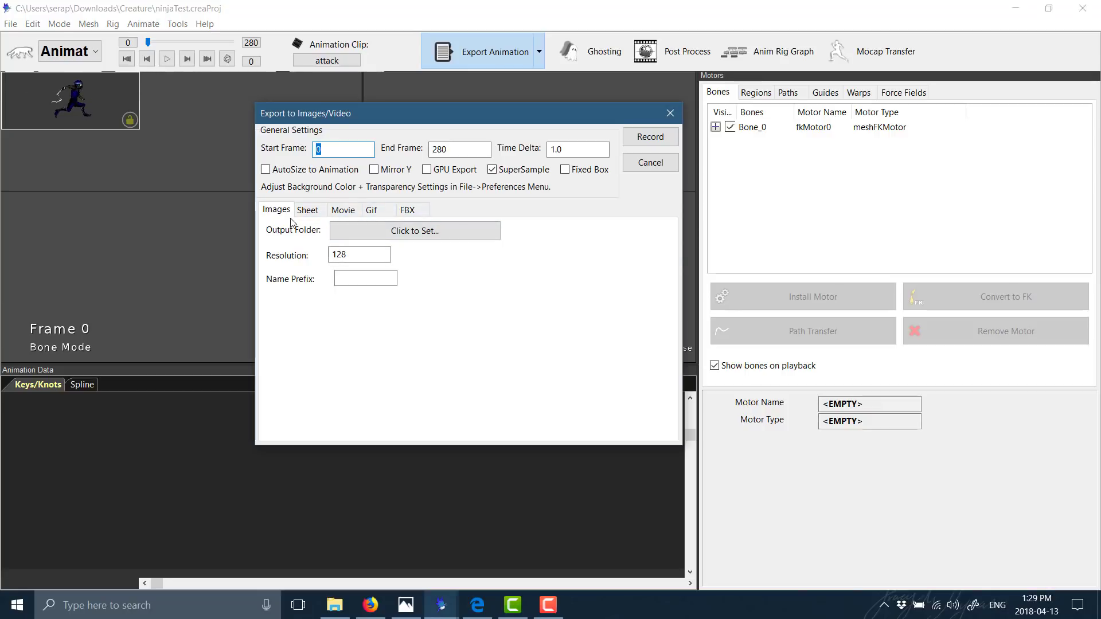
click(408, 210)
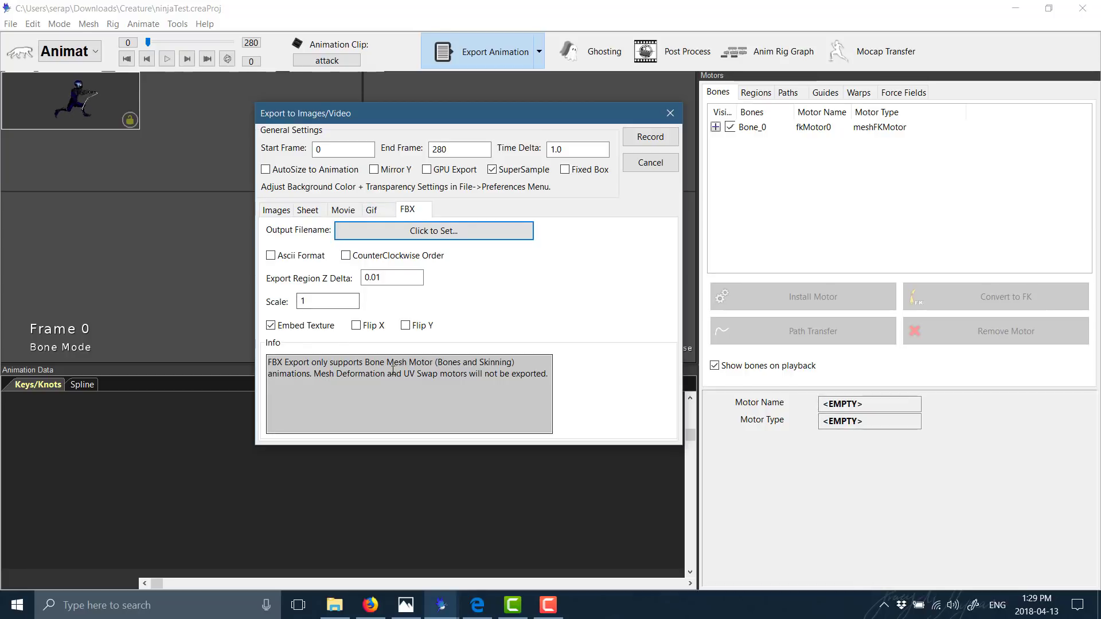
click(275, 212)
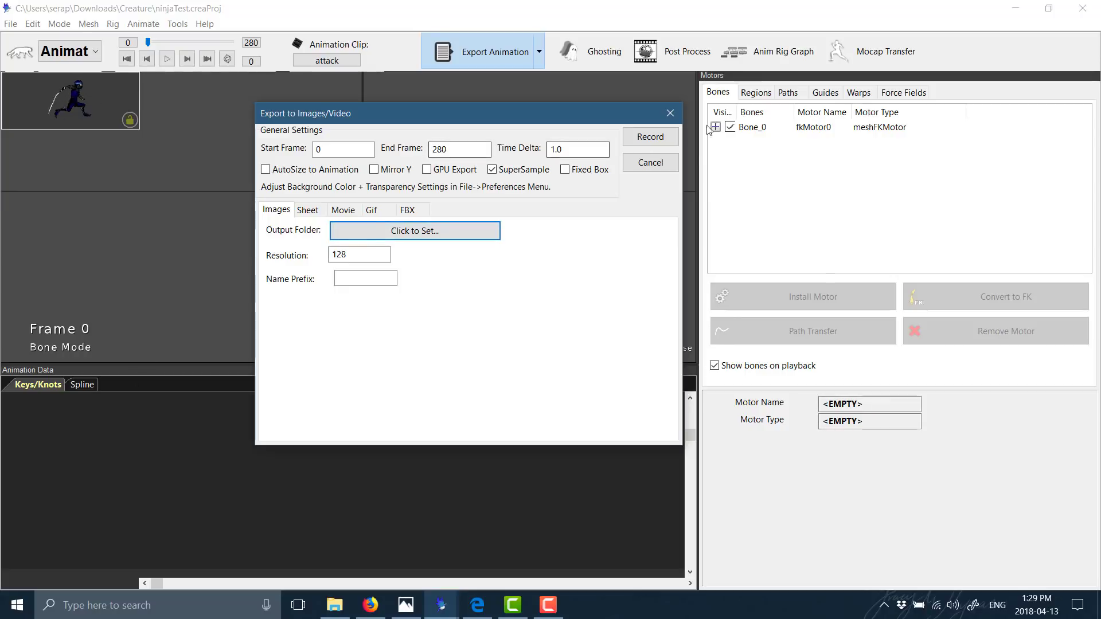
click(670, 113)
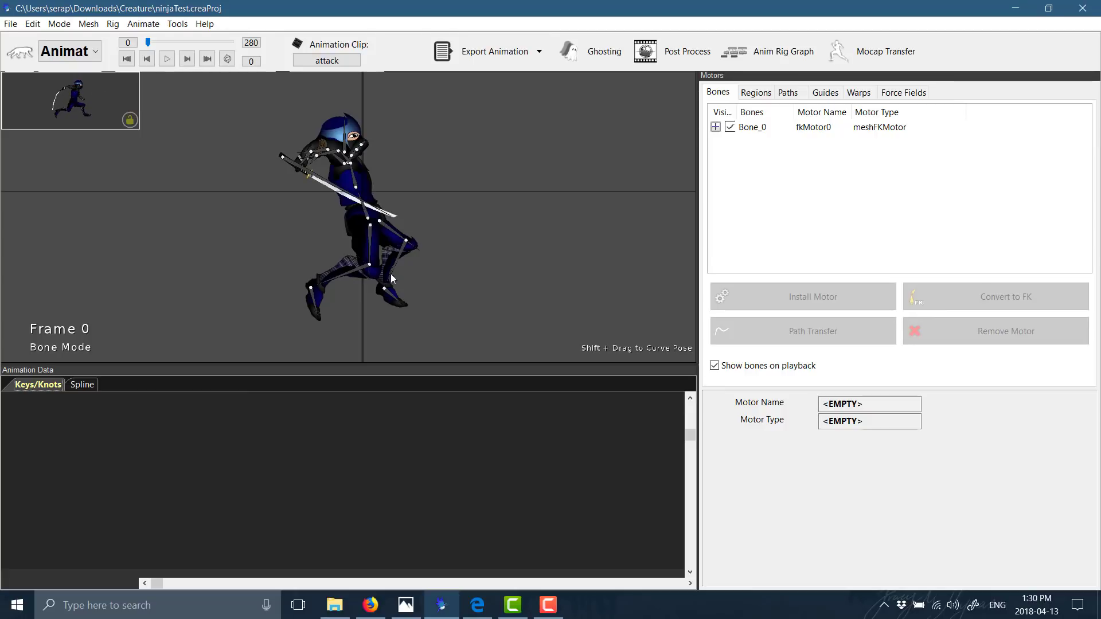
Step: Select the ninja's lower torso bone, browse the motors available to install on it, and cancel without installing one
click(368, 222)
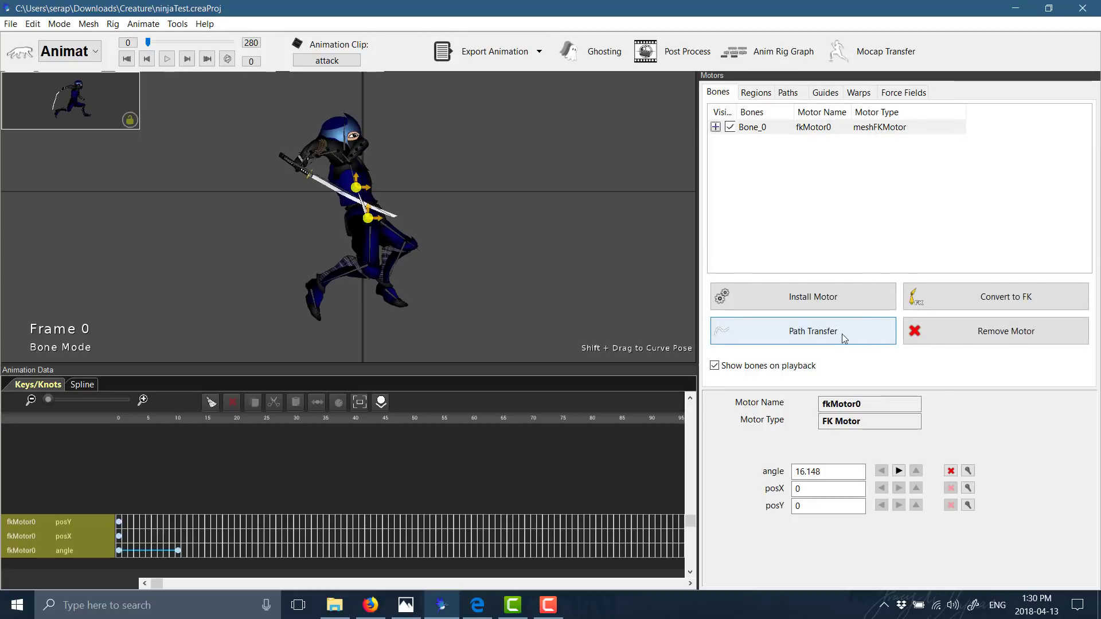
click(791, 300)
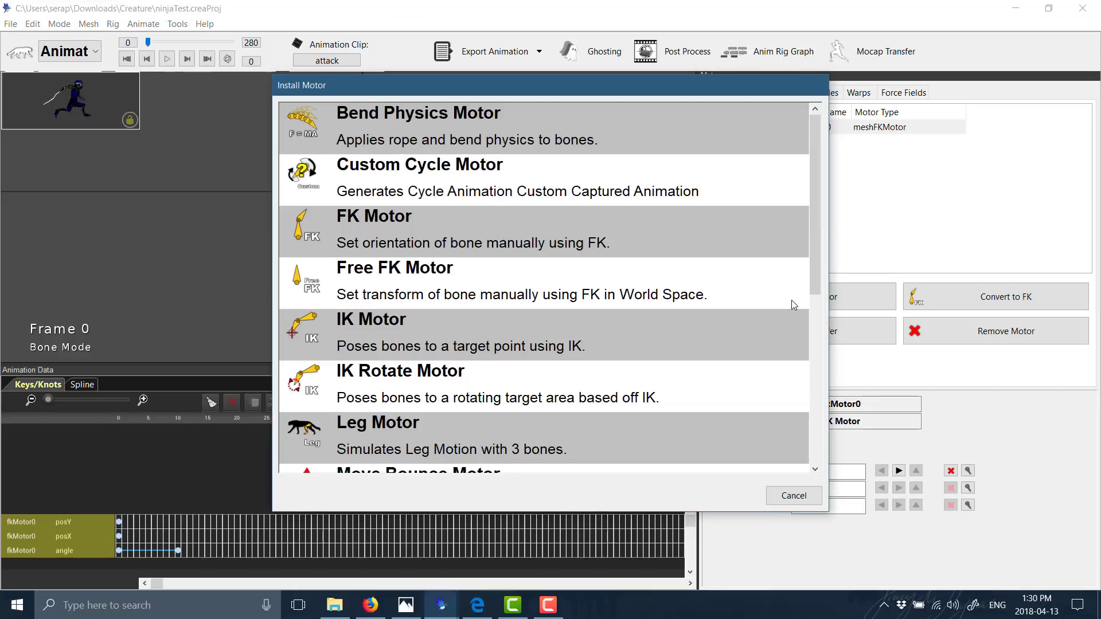
scroll(537, 300, down, 6)
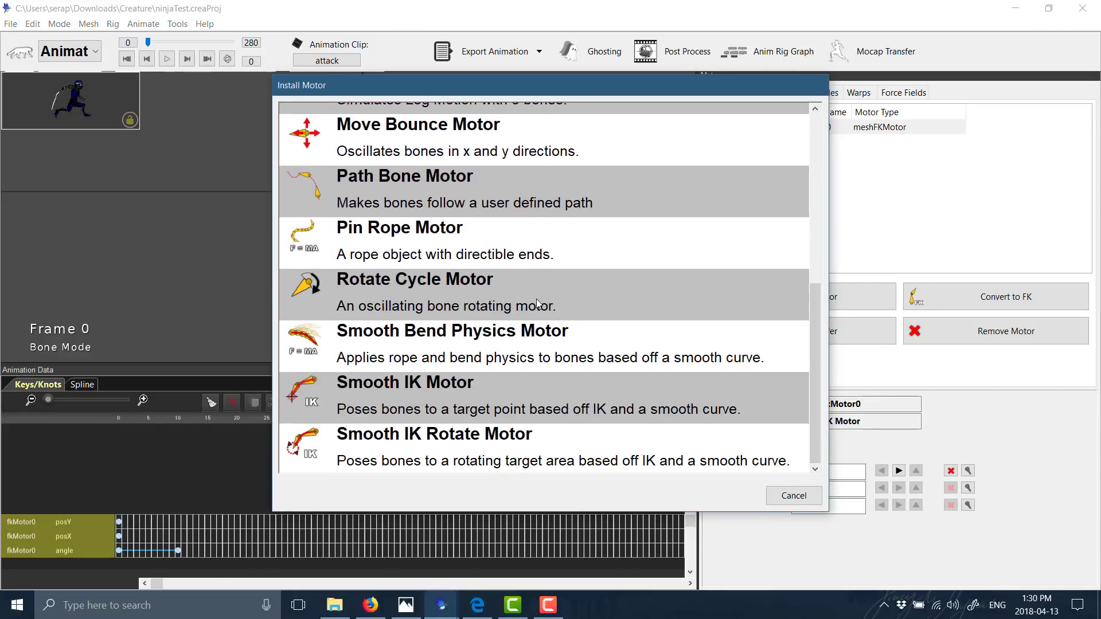
scroll(536, 299, up, 6)
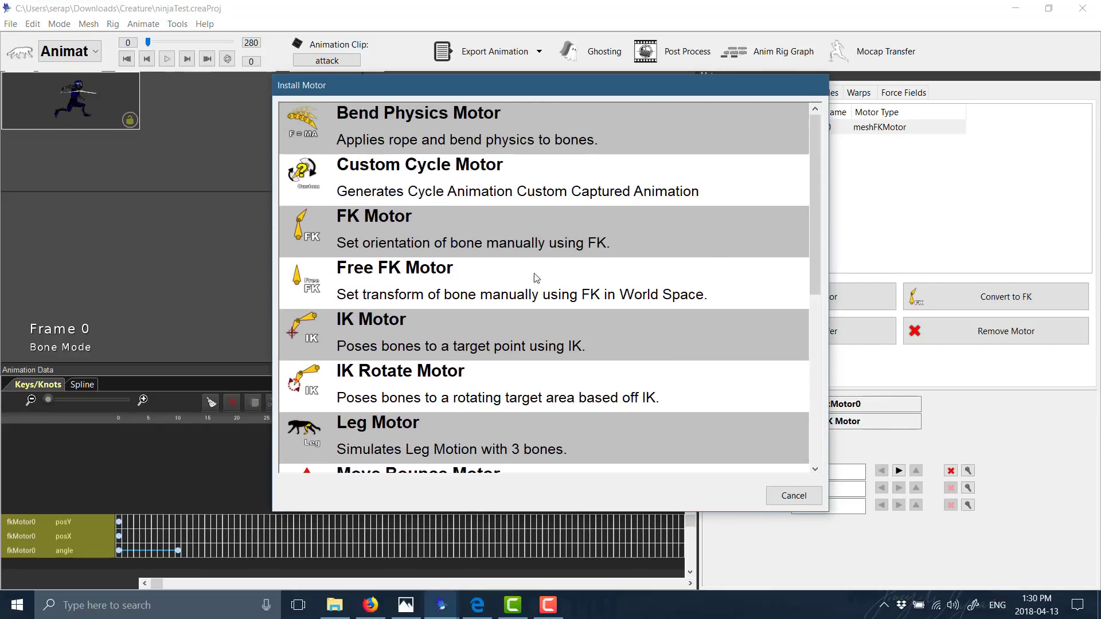
click(794, 496)
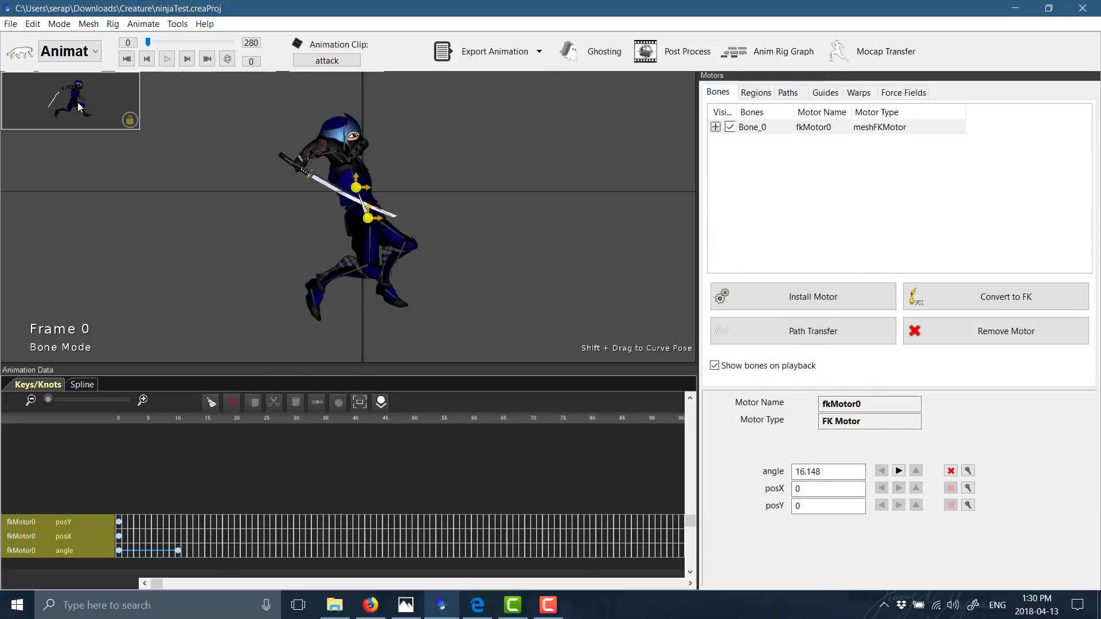
Step: Open the recent project animeTest.creaProj without saving the changes to the ninja project
click(11, 23)
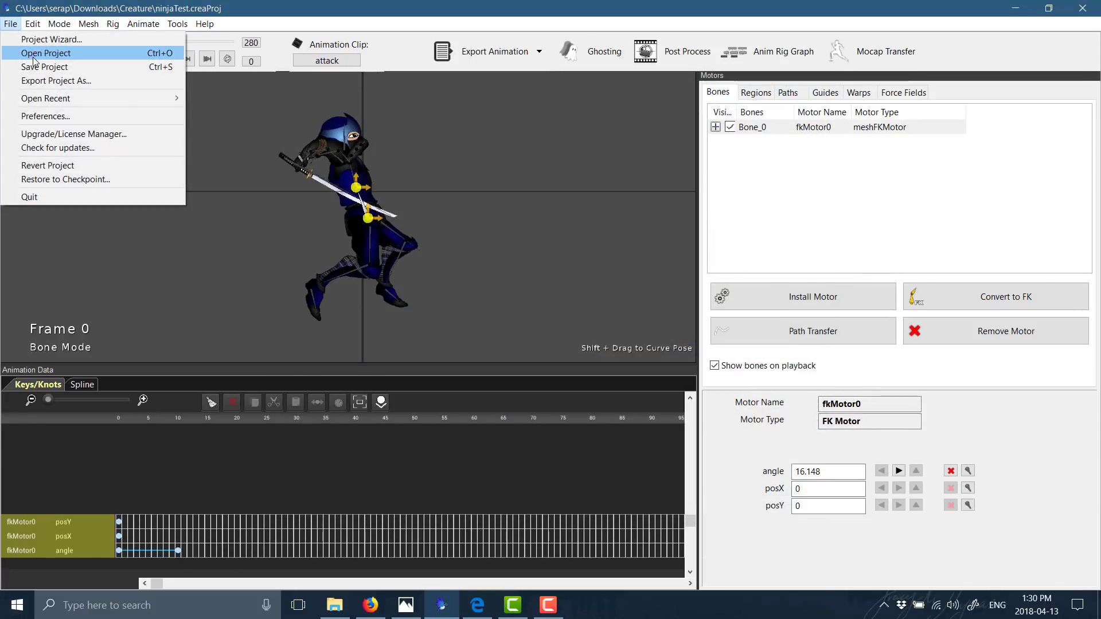
mouse_move(37, 98)
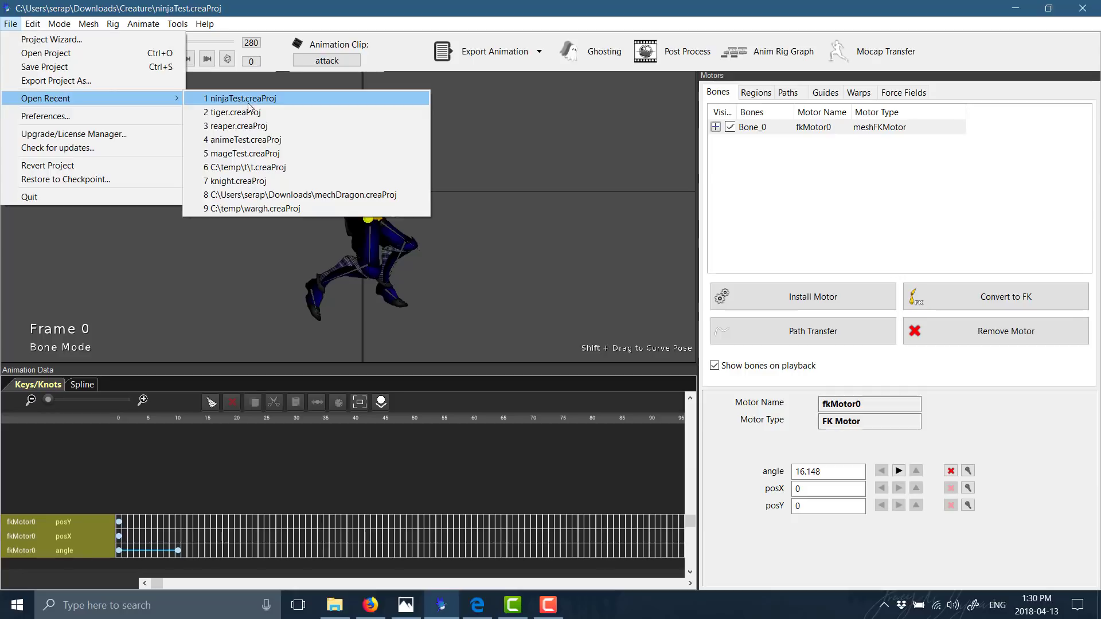
click(256, 141)
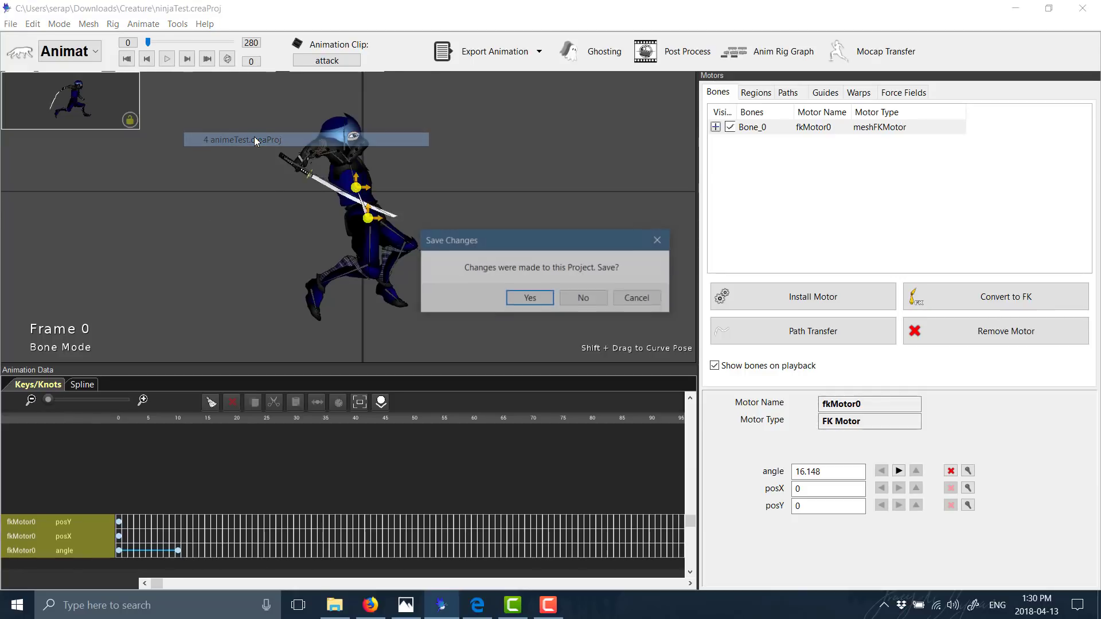
click(576, 295)
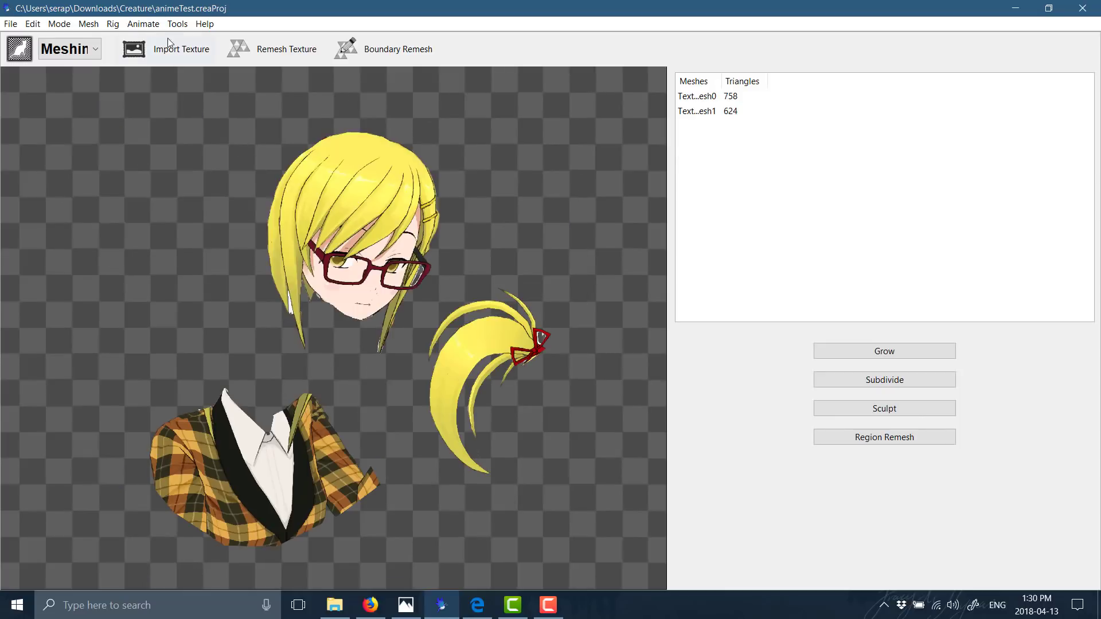
Step: Switch the anime project from Meshing to Rig mode and on to Animate mode
click(79, 50)
click(76, 83)
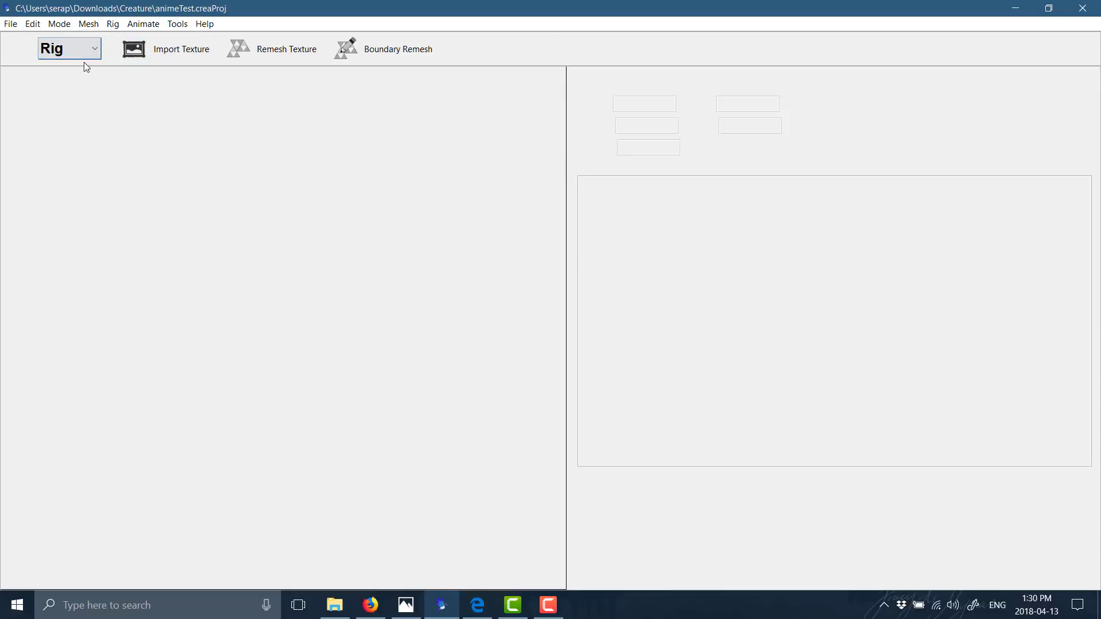
click(95, 48)
click(85, 103)
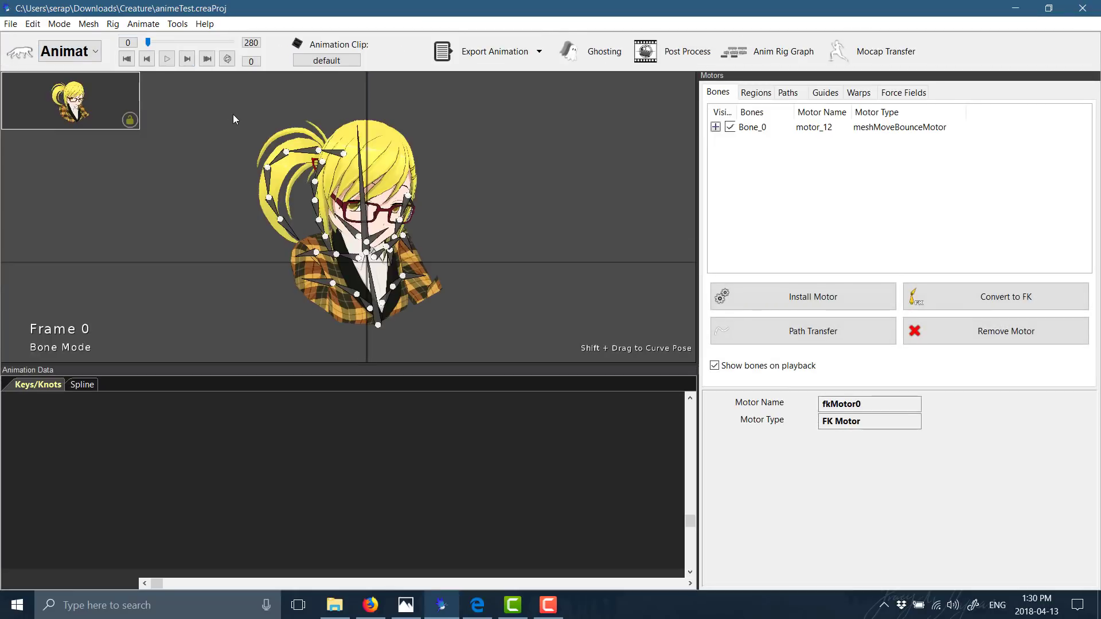
Step: Play the anime girl's default clip, then inspect the motors on the bone beside her face, on Bone_1 and in the rest of the bone list
key(space)
click(316, 200)
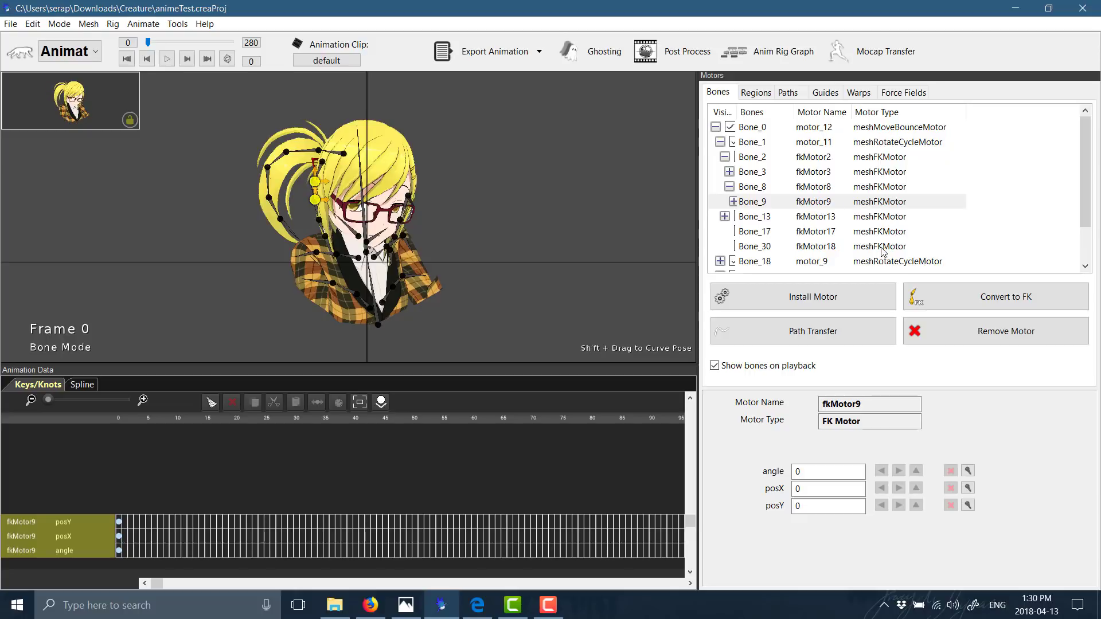
click(909, 143)
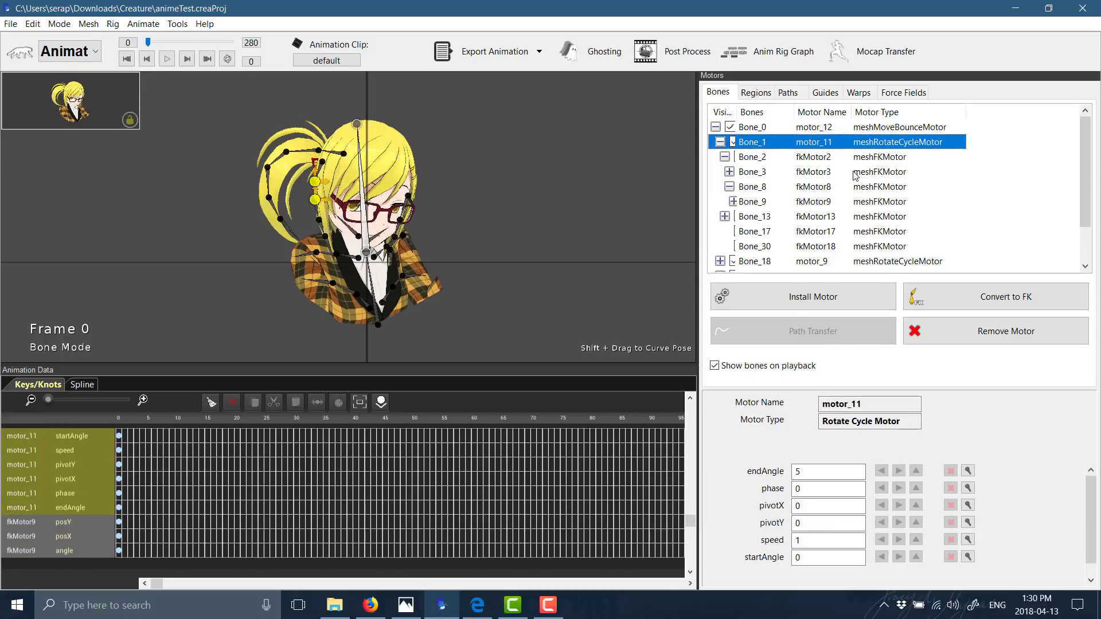
scroll(855, 175, down, 1)
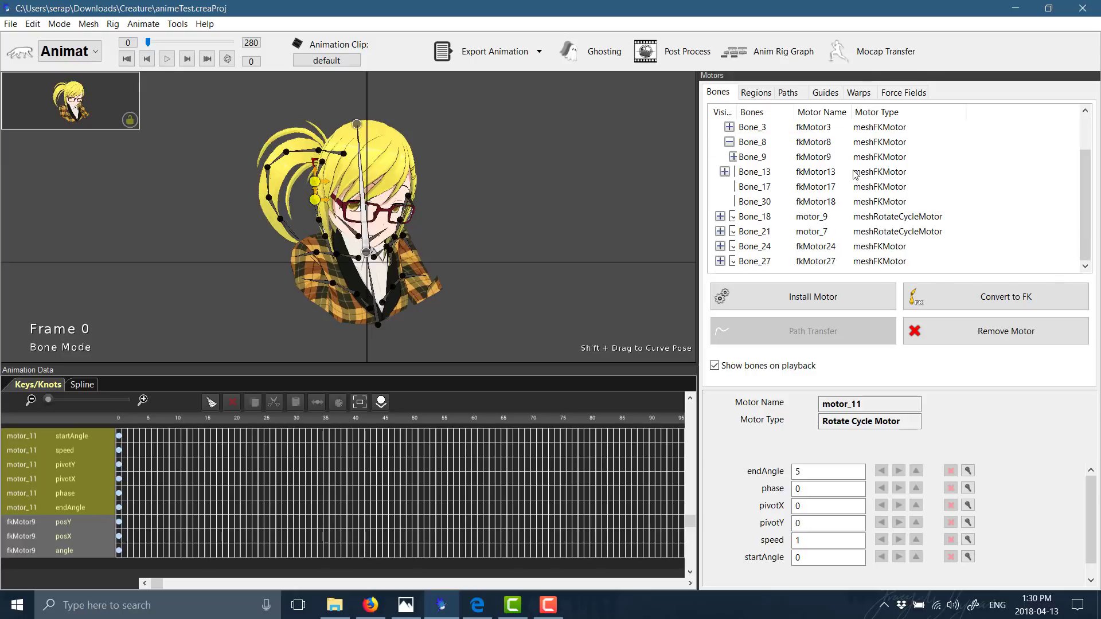
click(11, 24)
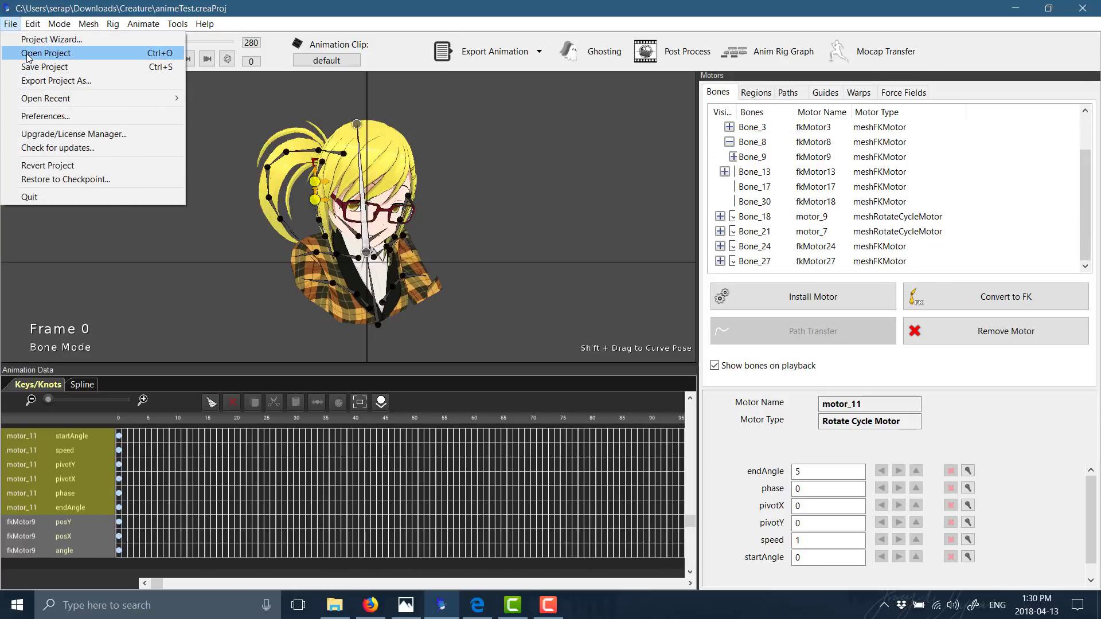
click(41, 51)
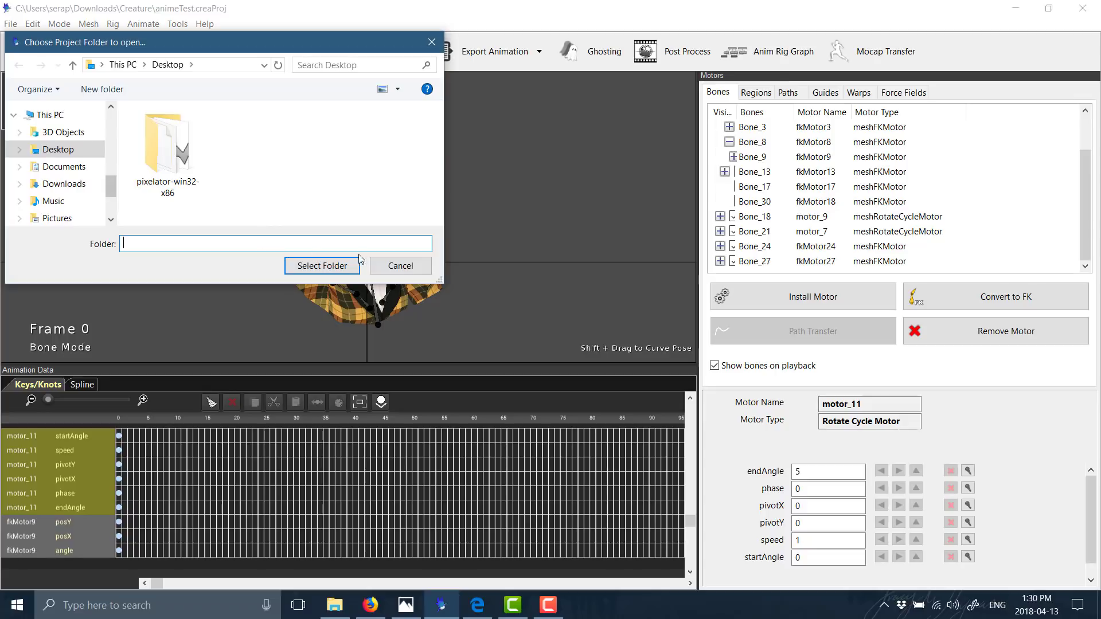
click(395, 266)
Step: Open the recent project reaper.creaProj, view the Creature title image in the image viewer, and return to Creature
click(11, 24)
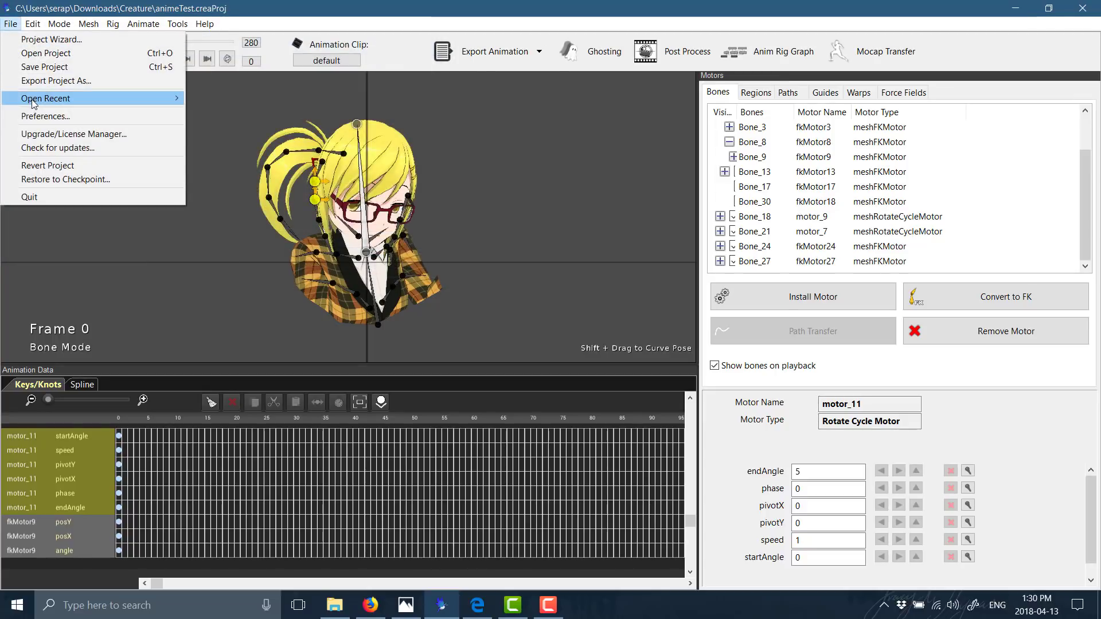
mouse_move(46, 98)
click(241, 140)
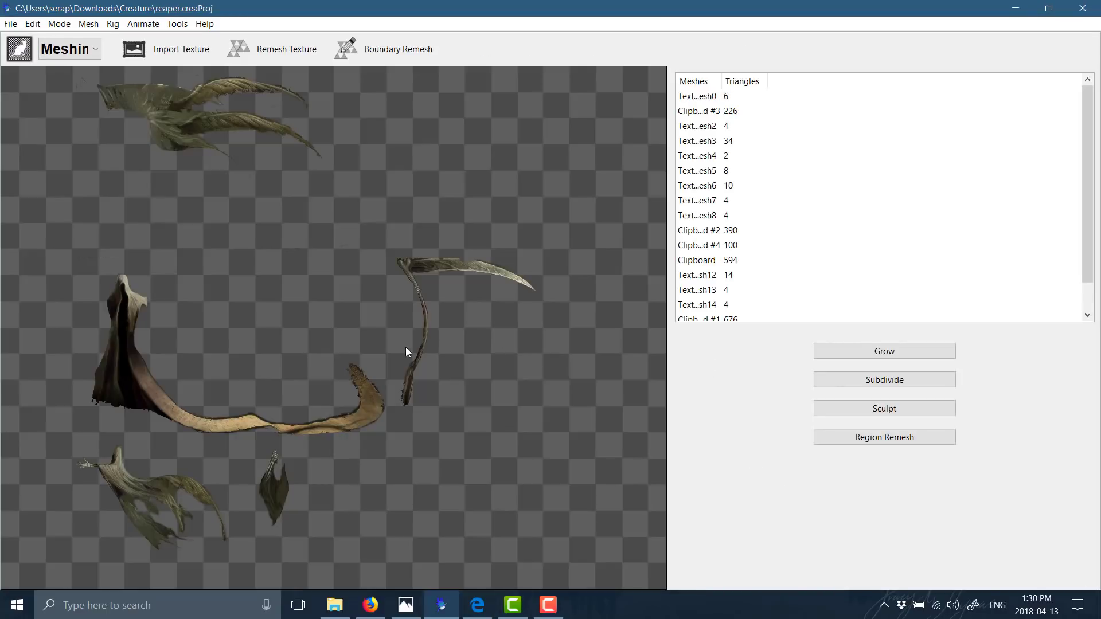
click(411, 606)
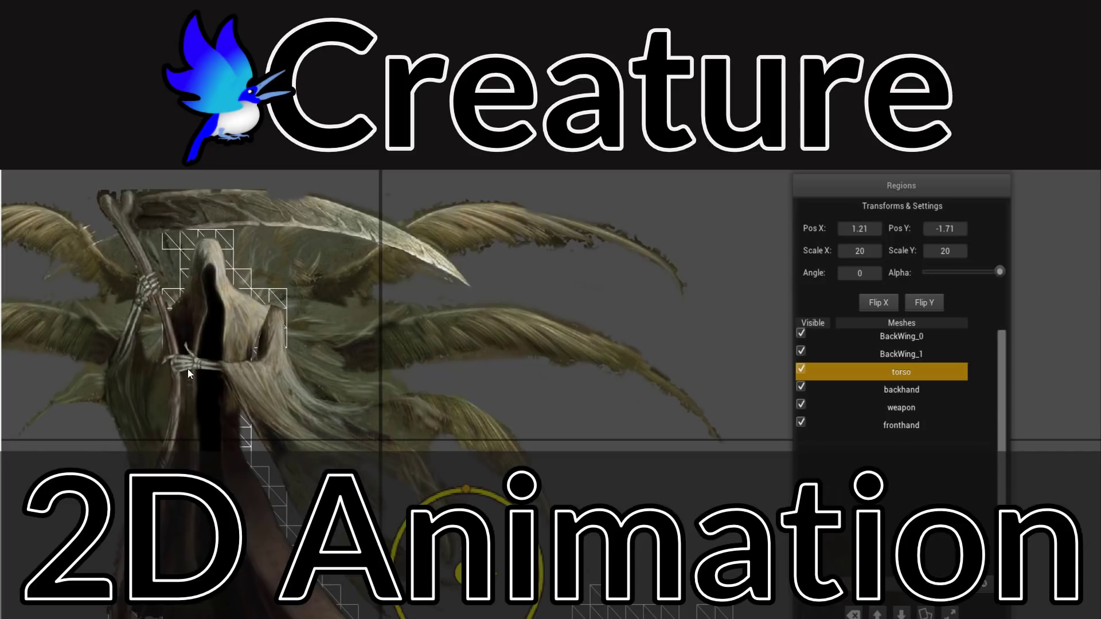
key(alt+Tab)
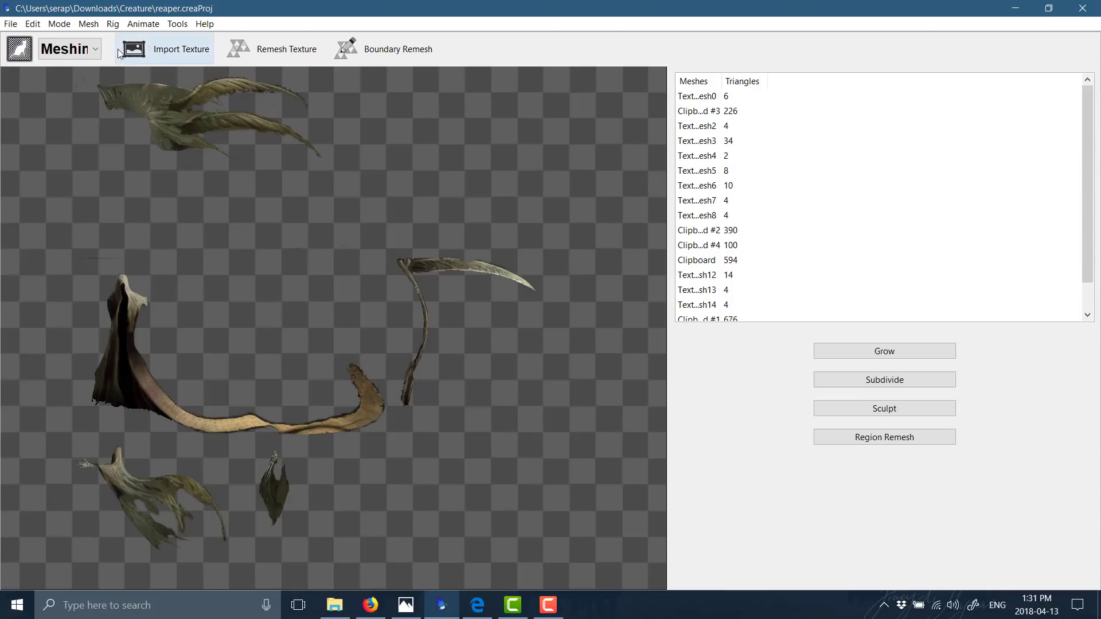
Step: Switch the reaper project to Rig mode, look over its regions, and select the bone near the tail's tip in Bone Mode
click(67, 48)
click(67, 84)
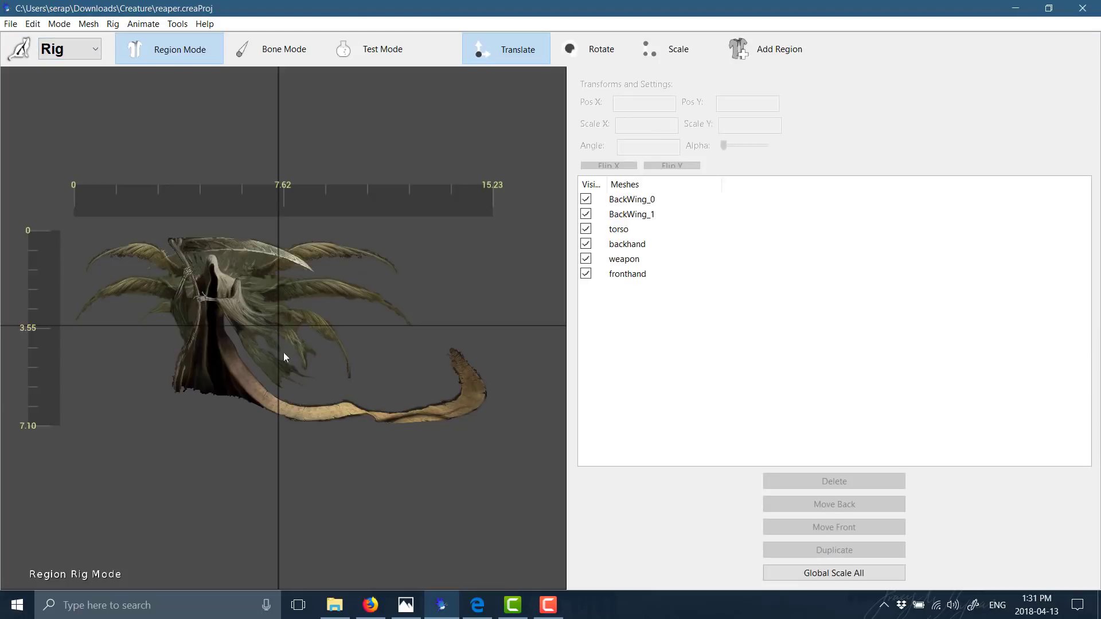
click(250, 312)
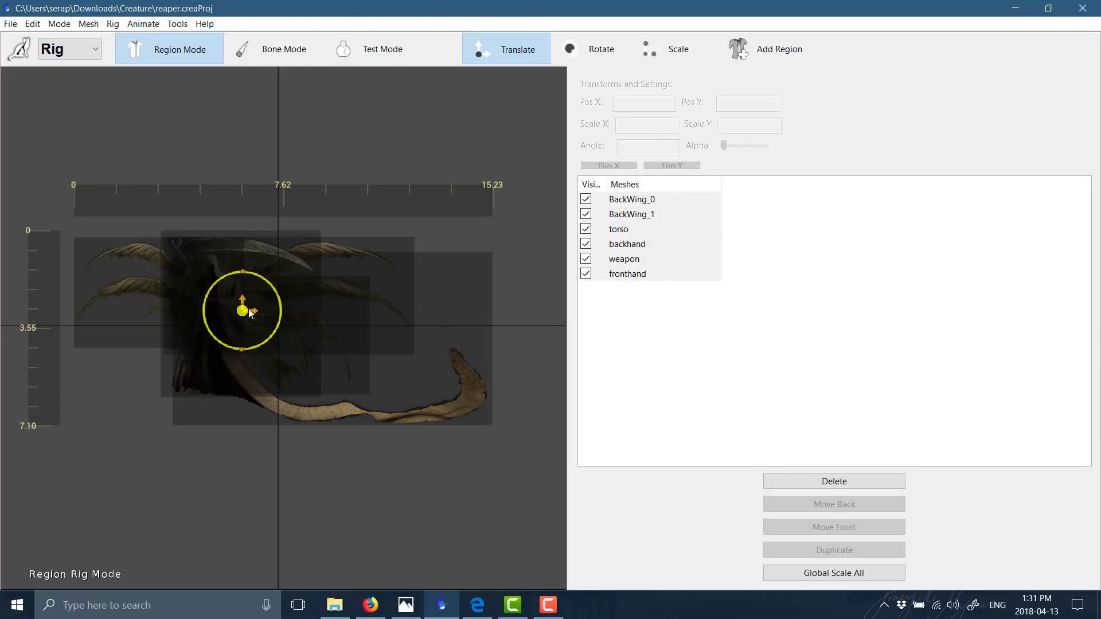
click(441, 187)
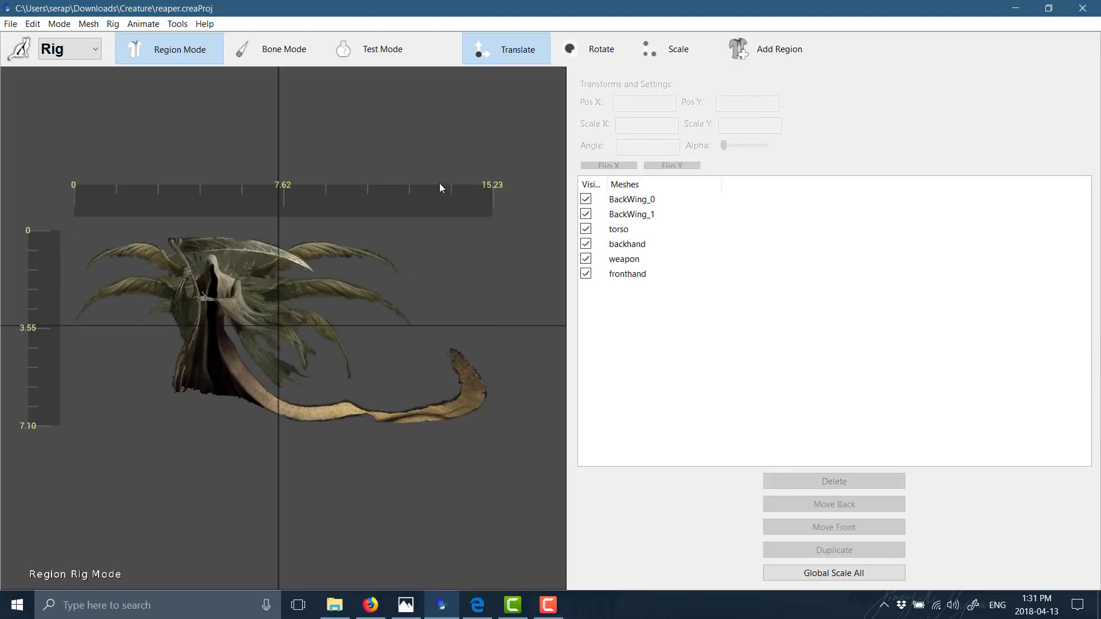
click(266, 54)
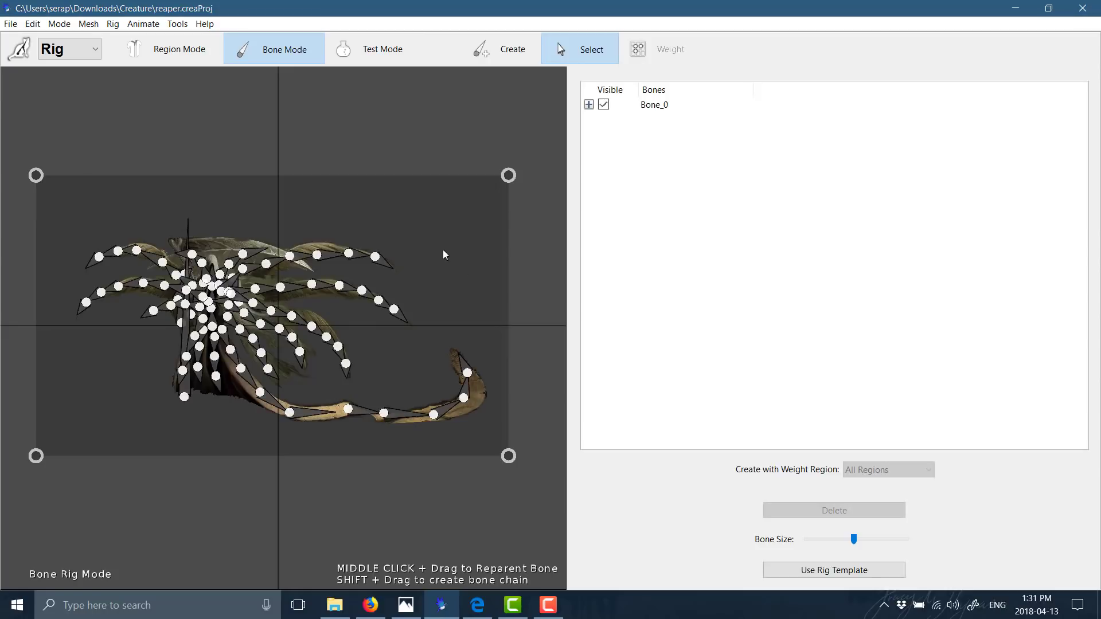
click(465, 397)
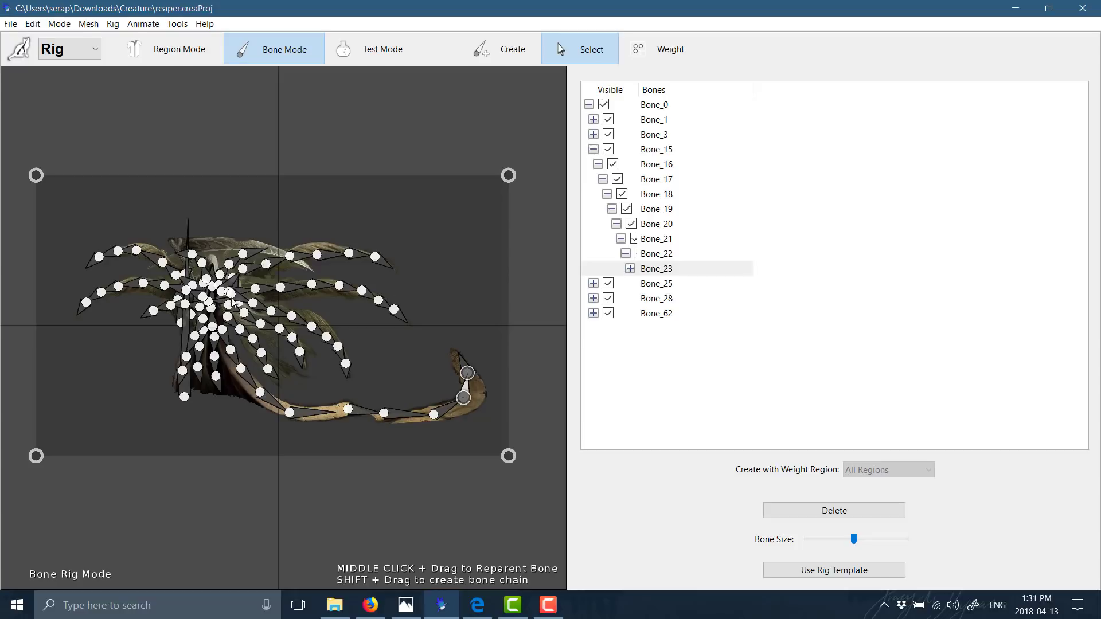
Step: Switch the reaper to Animate mode, select a bone in its upper wing, and review the motor types assigned across the bone list
click(95, 50)
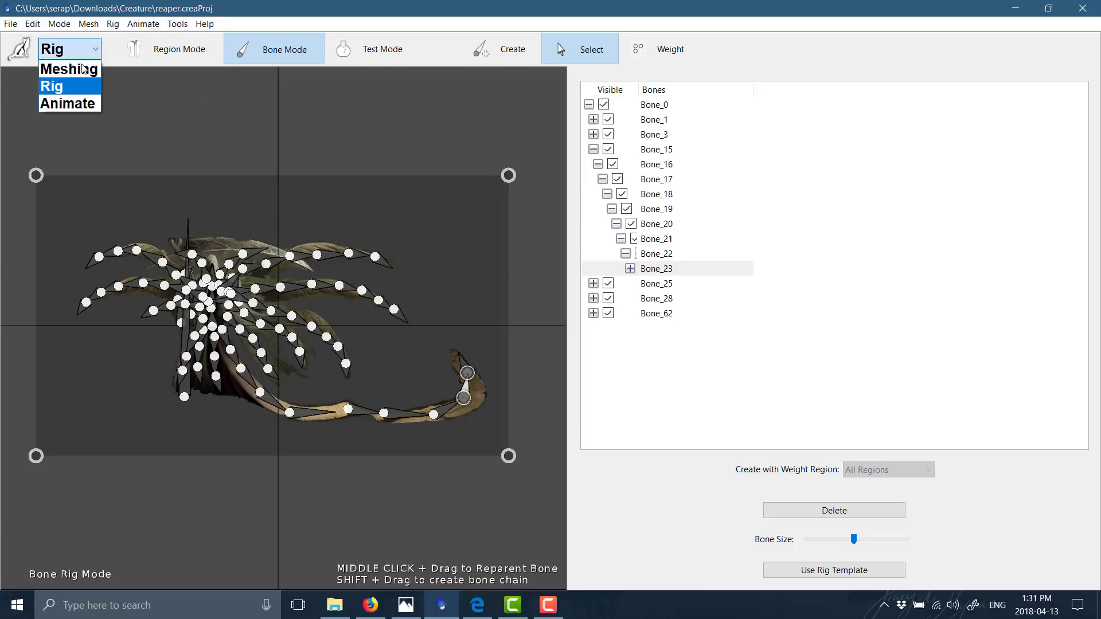
click(68, 103)
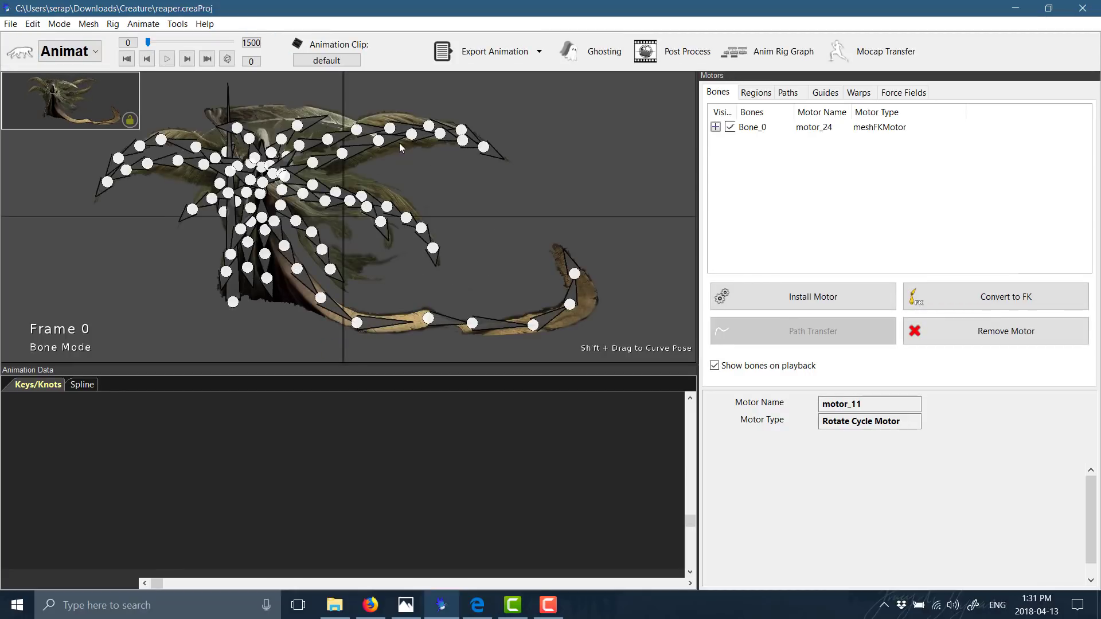
click(399, 142)
scroll(888, 174, down, 5)
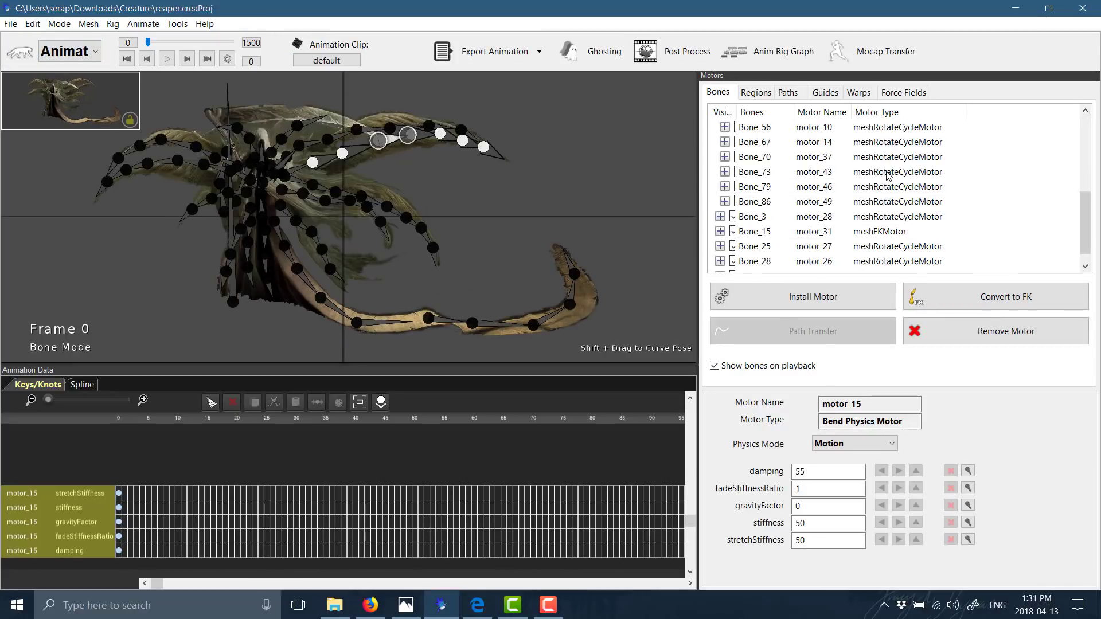
scroll(877, 183, up, 2)
scroll(892, 207, down, 3)
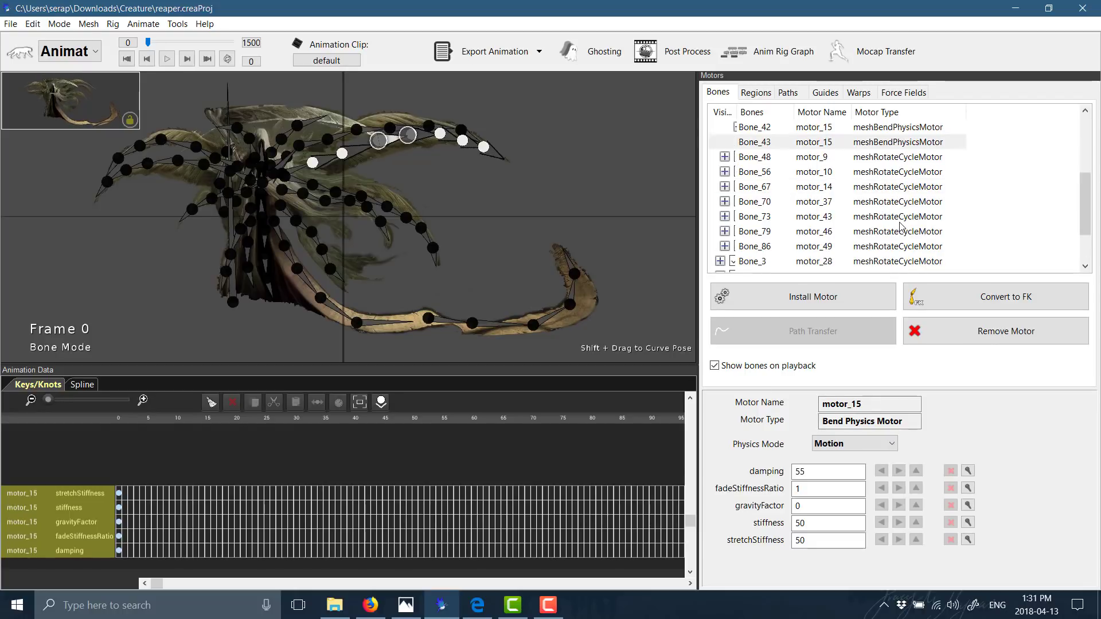
scroll(906, 221, up, 5)
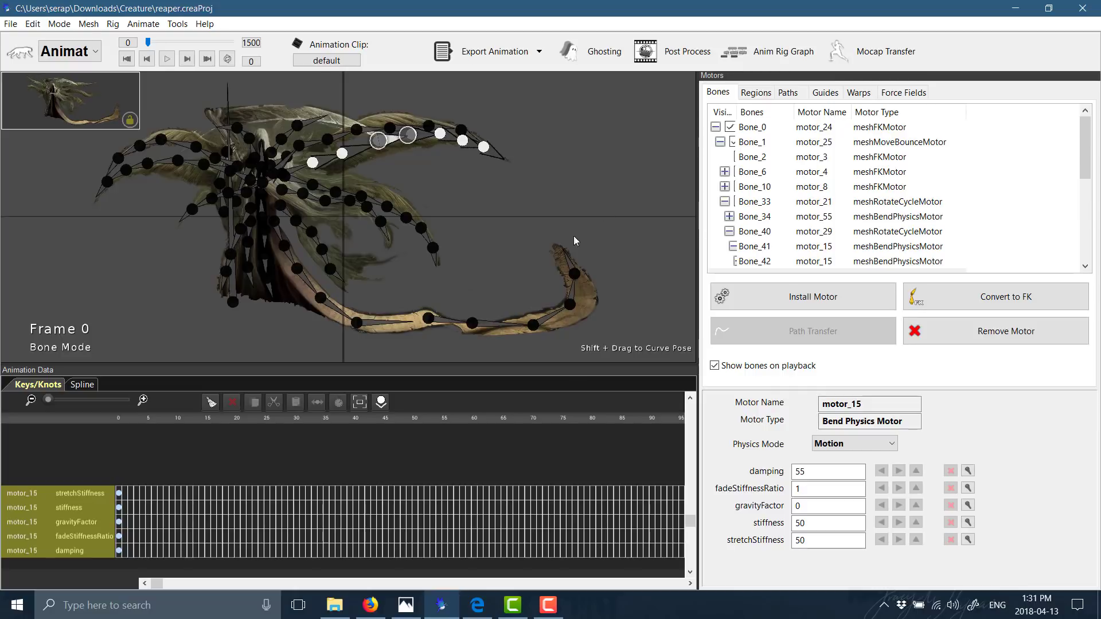
Step: Play the reaper's default animation clip to examine the physics motion of its wings and tail, and stop playback
scroll(517, 228, up, 2)
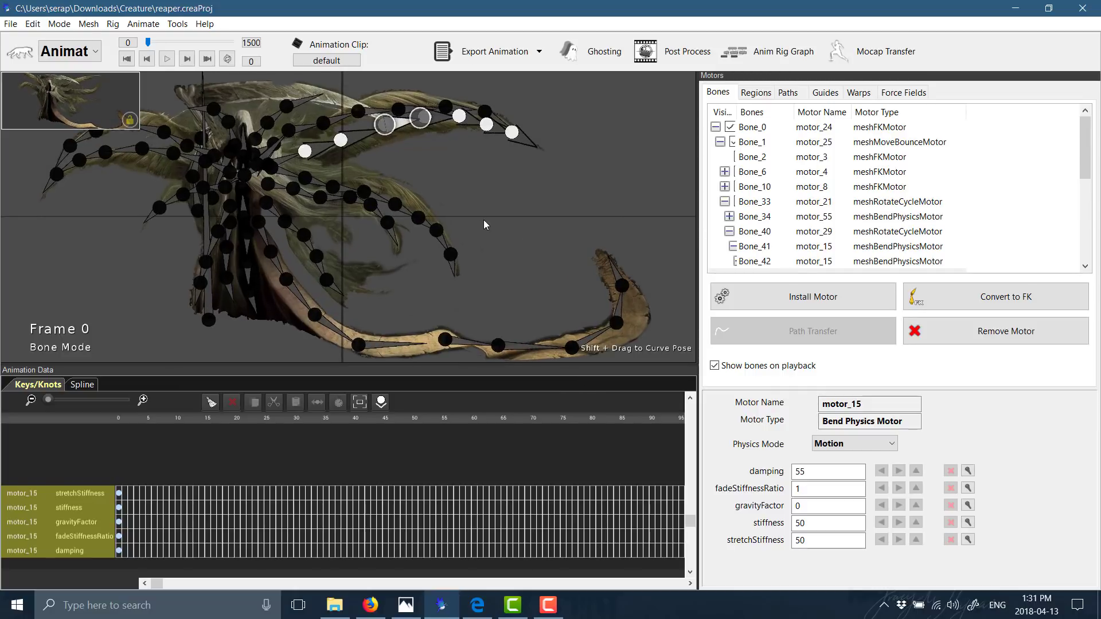
key(space)
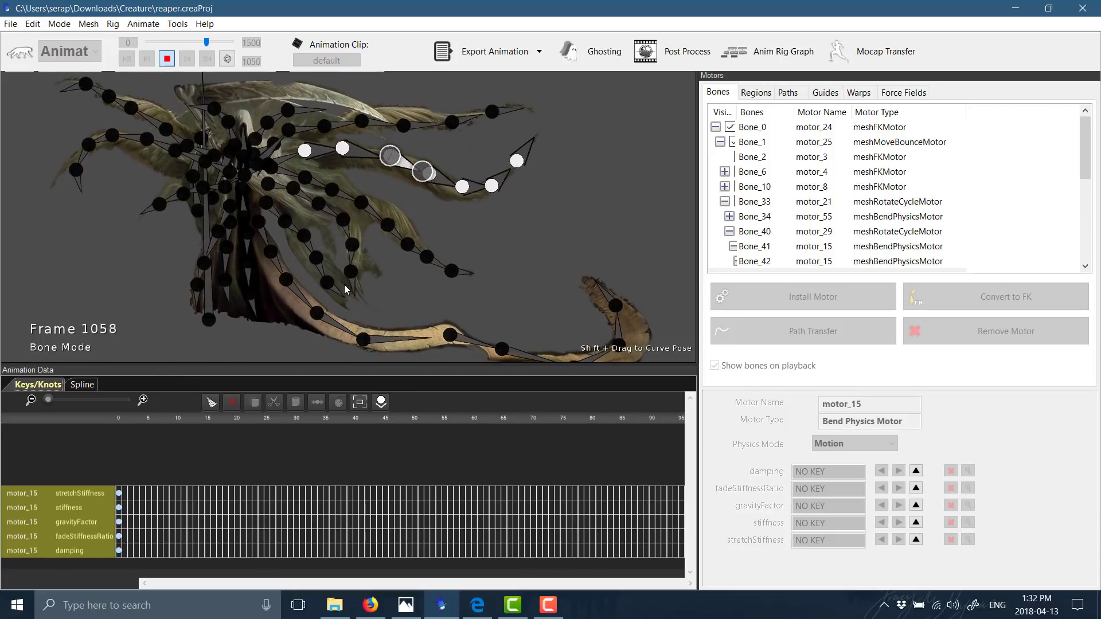
key(space)
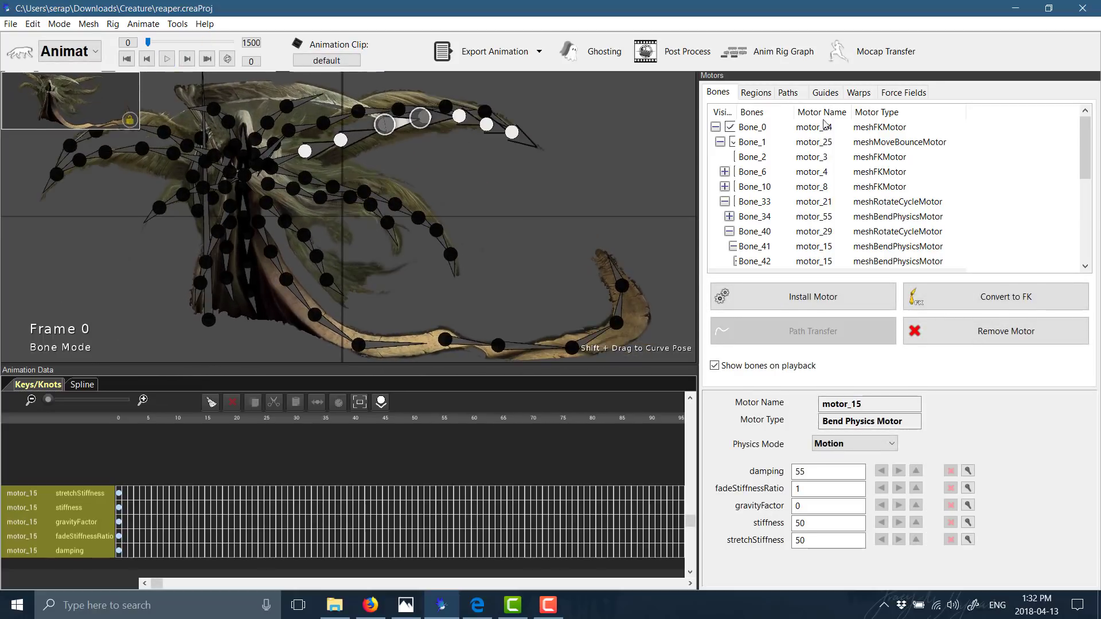
Step: Inspect the reaper's force_motor_0 force field and the field types available to add, cancelling without adding one
click(828, 92)
click(858, 93)
click(891, 93)
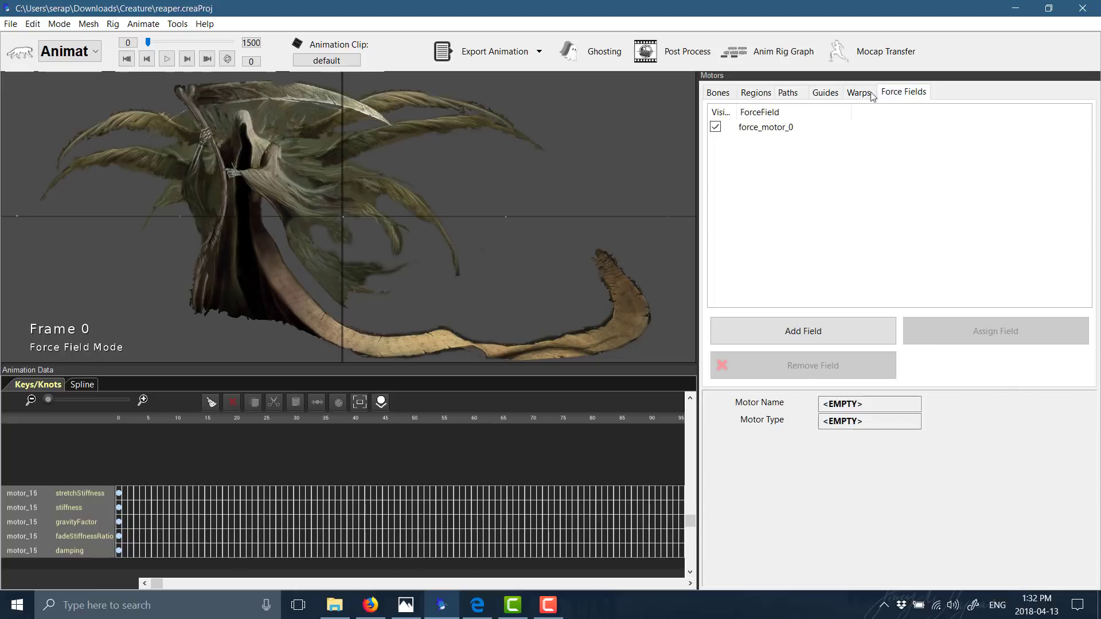
click(745, 129)
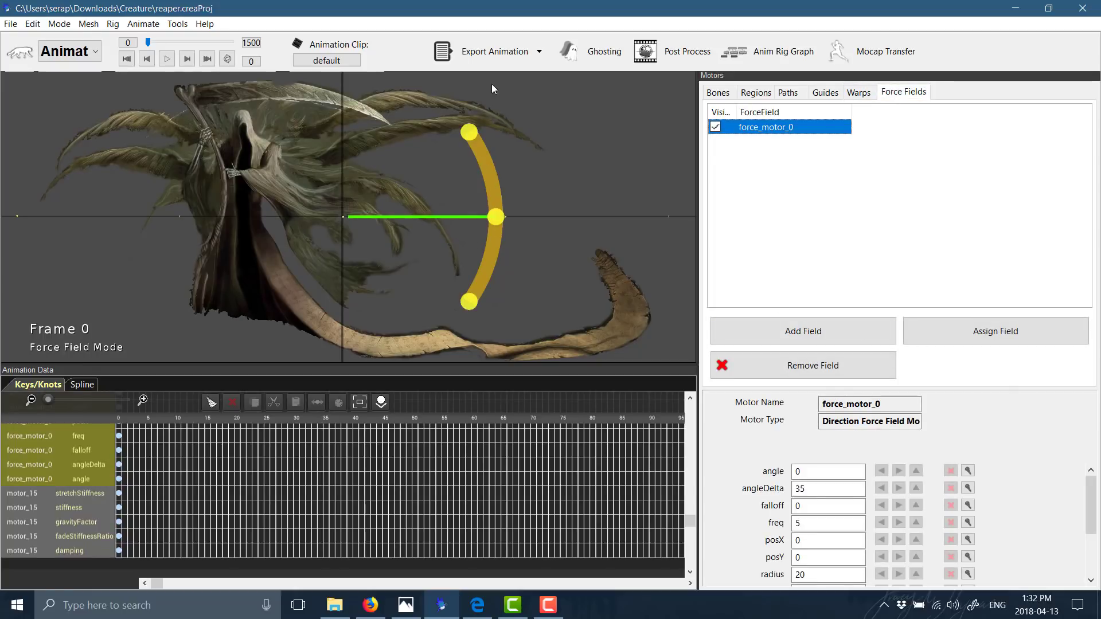
click(825, 329)
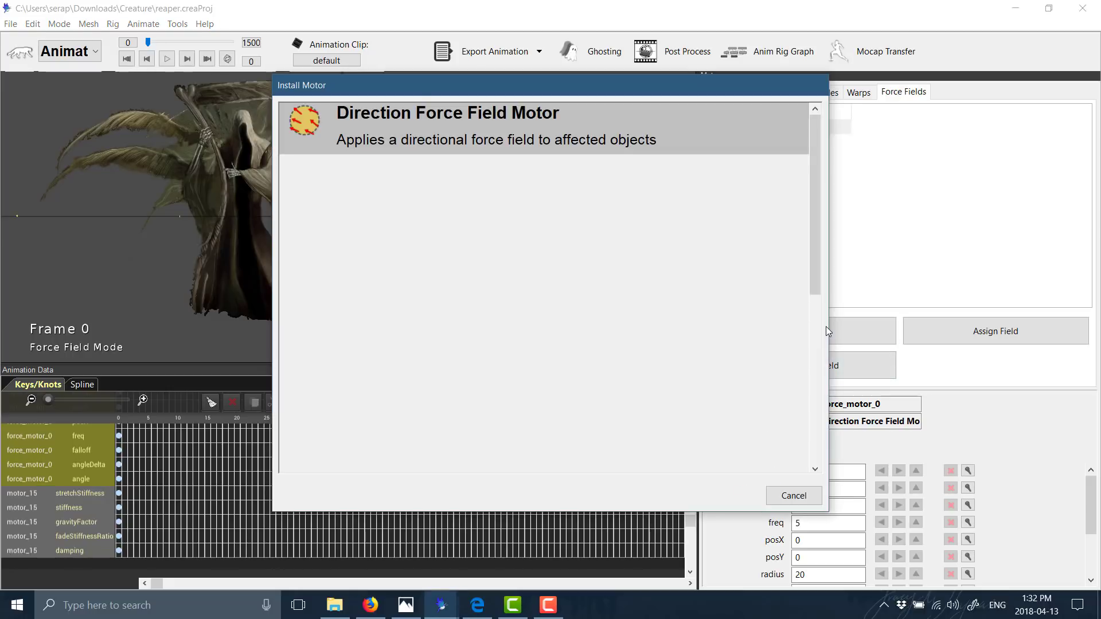
click(784, 490)
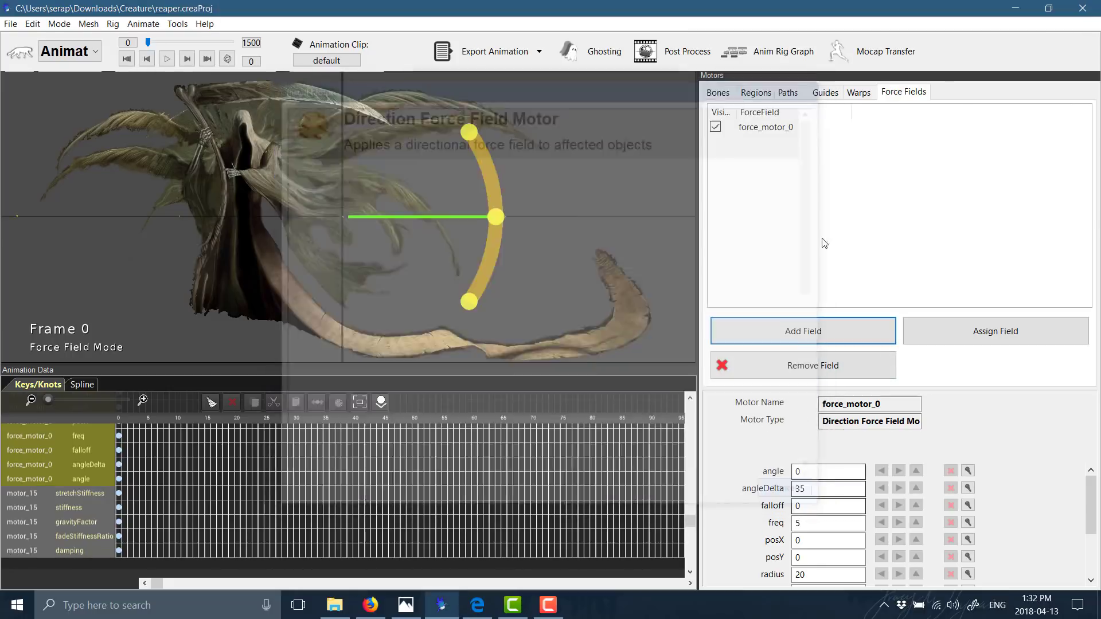
Step: Add a new mesh warp to the reaper, then open the setup of mesh_warp_1 and close it without changes
click(858, 92)
click(797, 342)
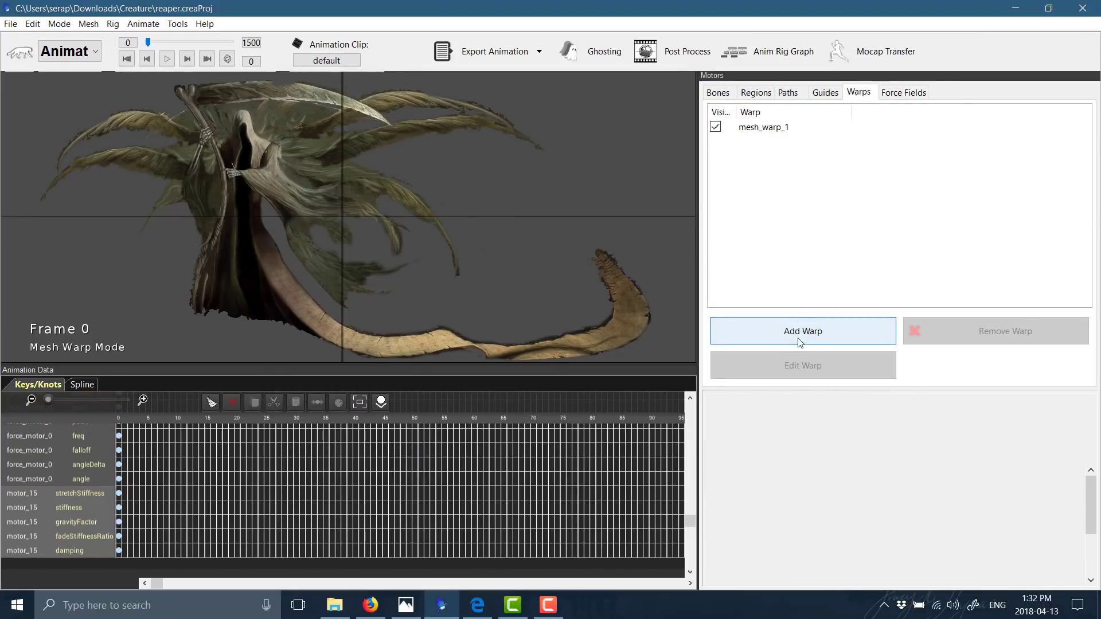
click(803, 333)
click(769, 130)
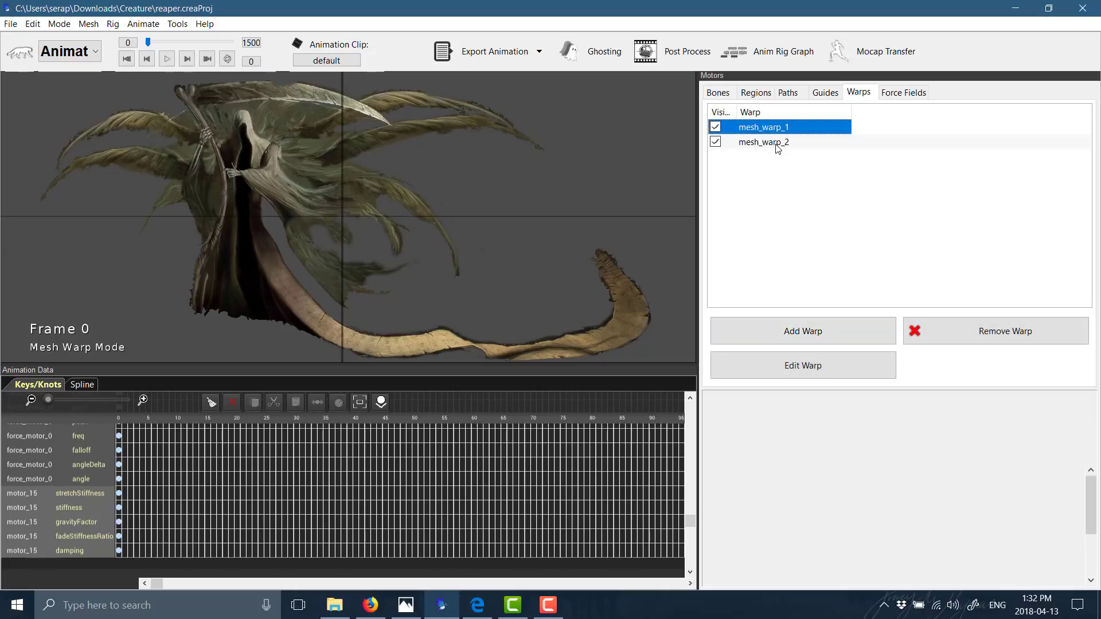
click(803, 367)
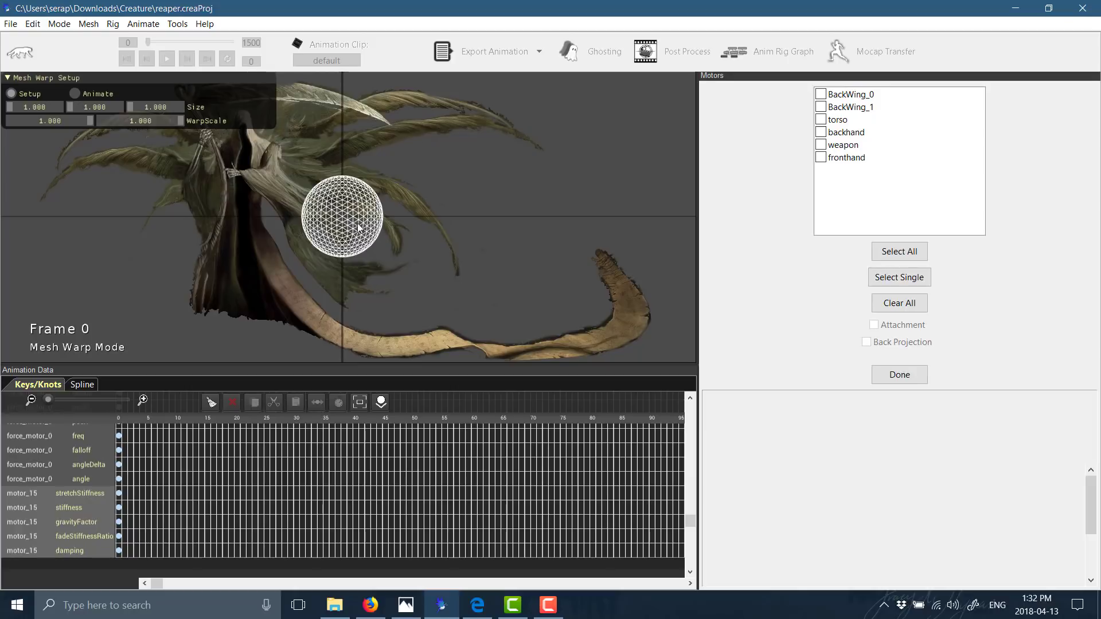
click(914, 373)
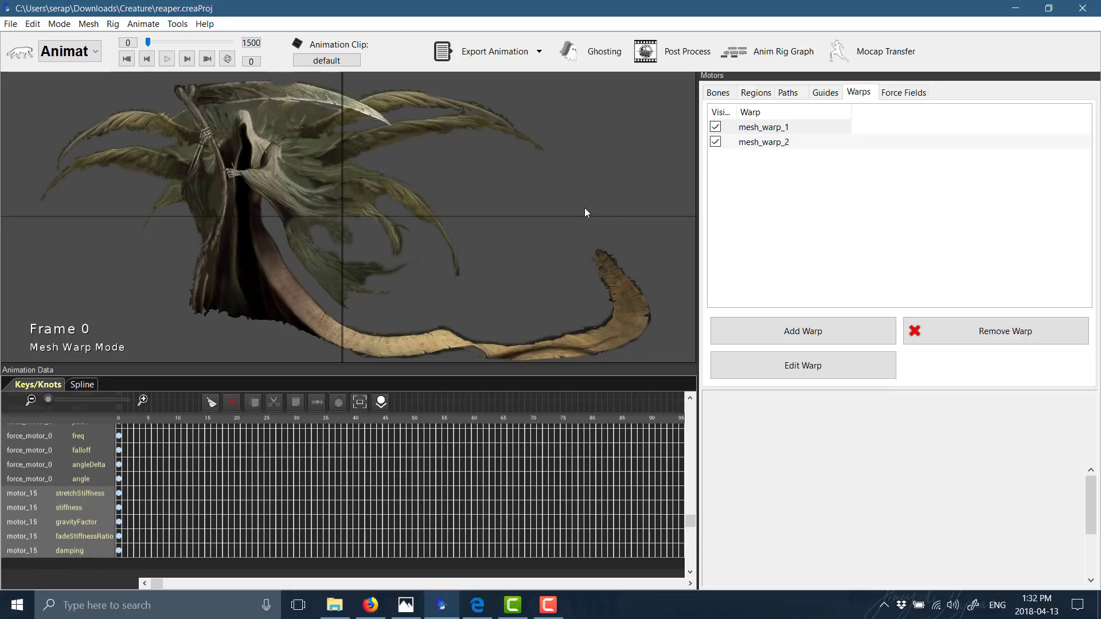
Step: Check the reaper's animation clip selection, then switch to Firefox and view the licence and trial options on the Creature purchase page
click(346, 61)
click(506, 420)
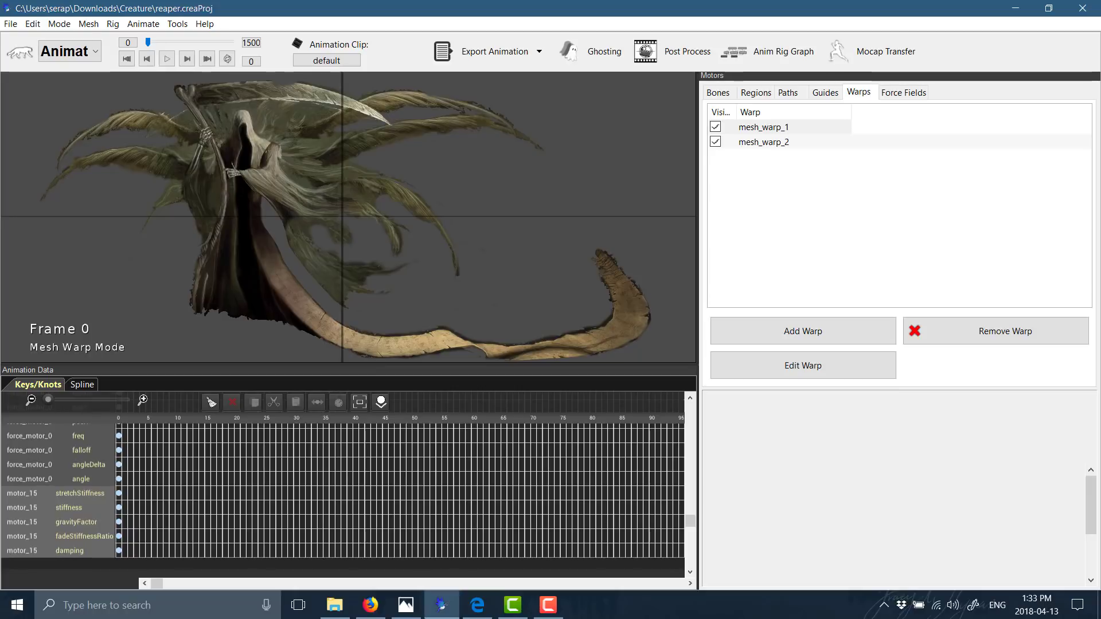
click(370, 604)
click(109, 14)
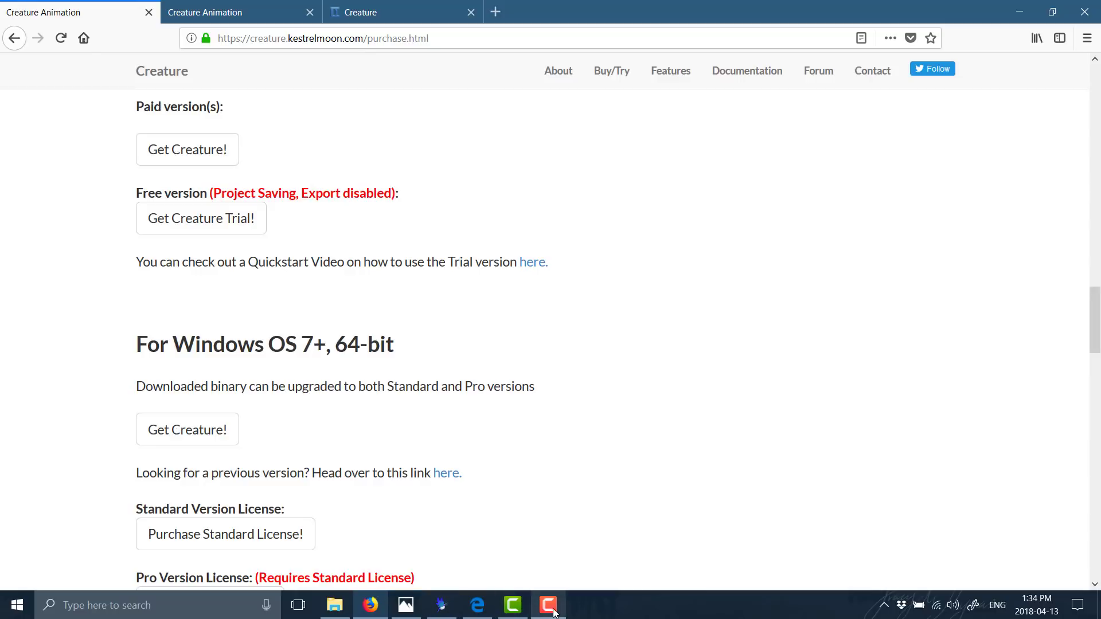
mouse_move(554, 612)
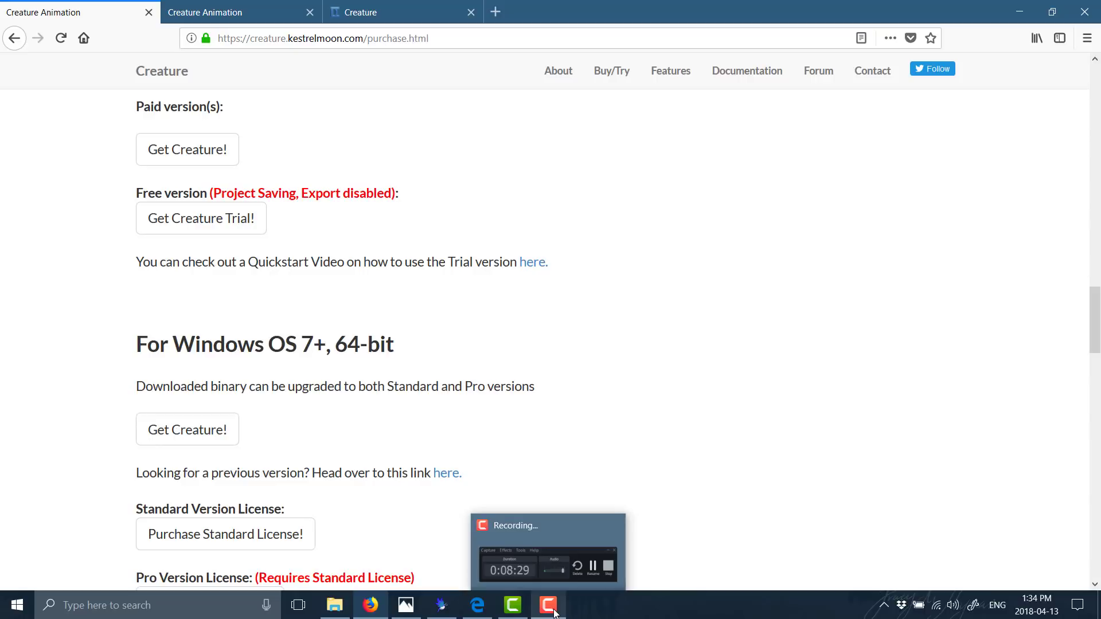